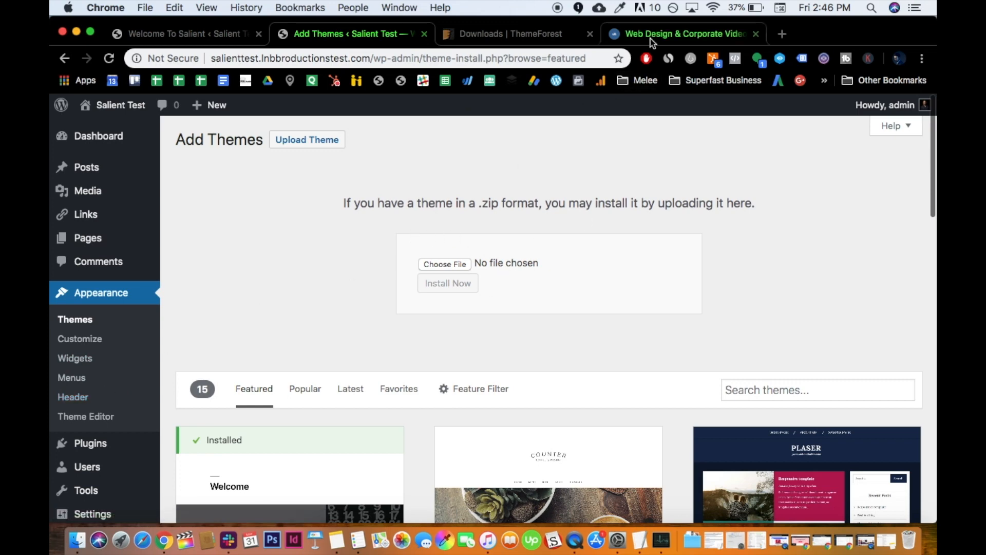
- Look over the home page of the LNB broductions website
{"action": "left_click", "coordinate": [678, 33]}
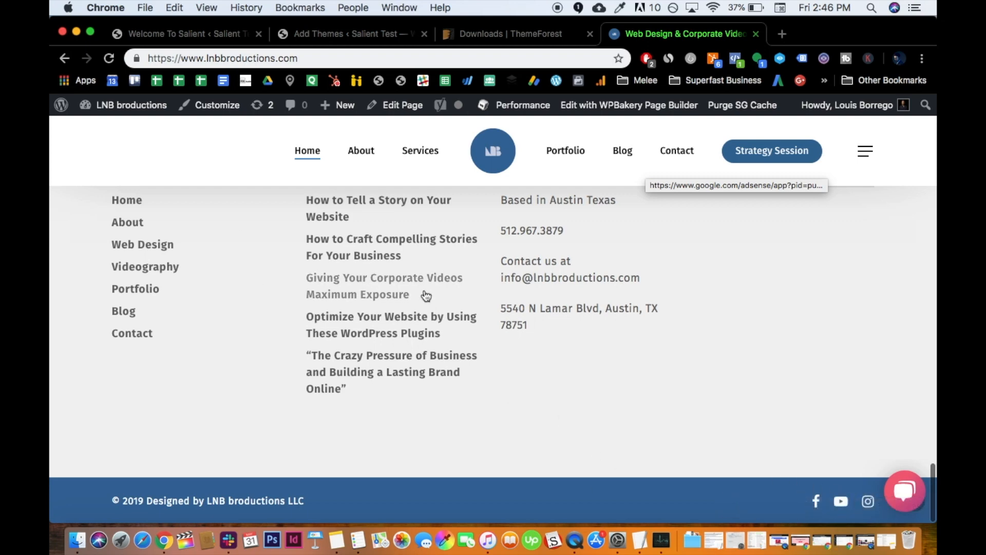
{"action": "scroll", "coordinate": [423, 291], "scroll_direction": "up", "scroll_amount": 10}
{"action": "scroll", "coordinate": [424, 291], "scroll_direction": "down", "scroll_amount": 10}
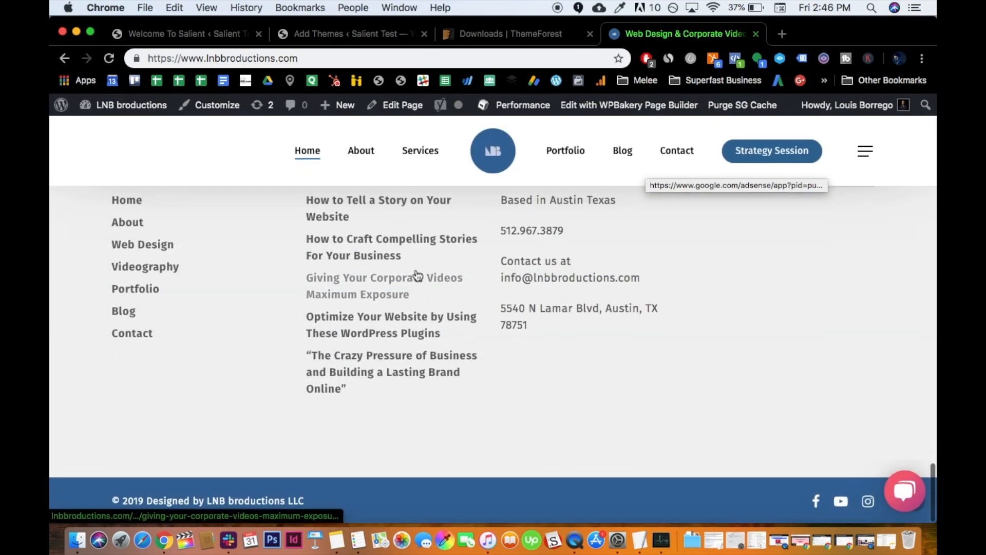
- Go to the ThemeForest downloads page and show the download options for the uppermost visible Salient theme
{"action": "left_click", "coordinate": [346, 43]}
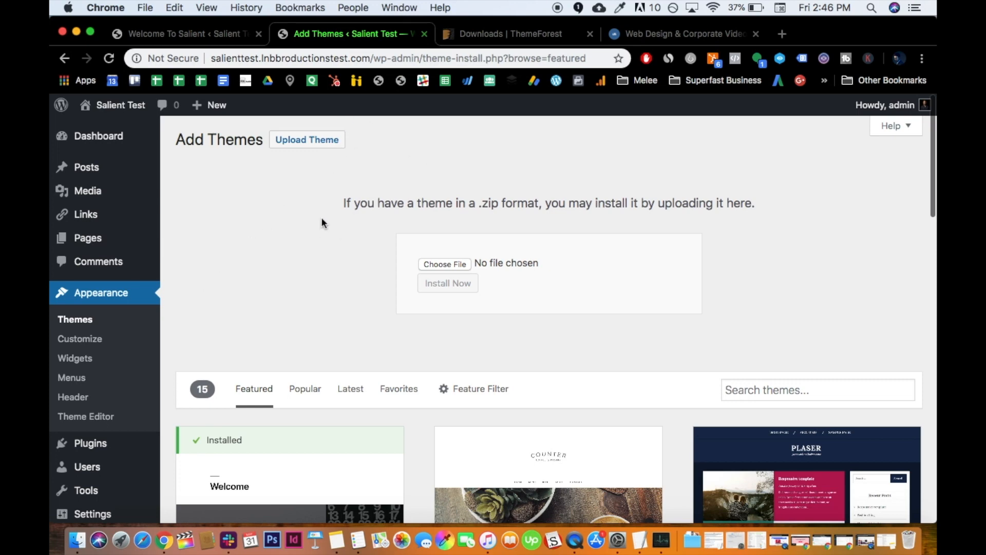
{"action": "left_click", "coordinate": [477, 47]}
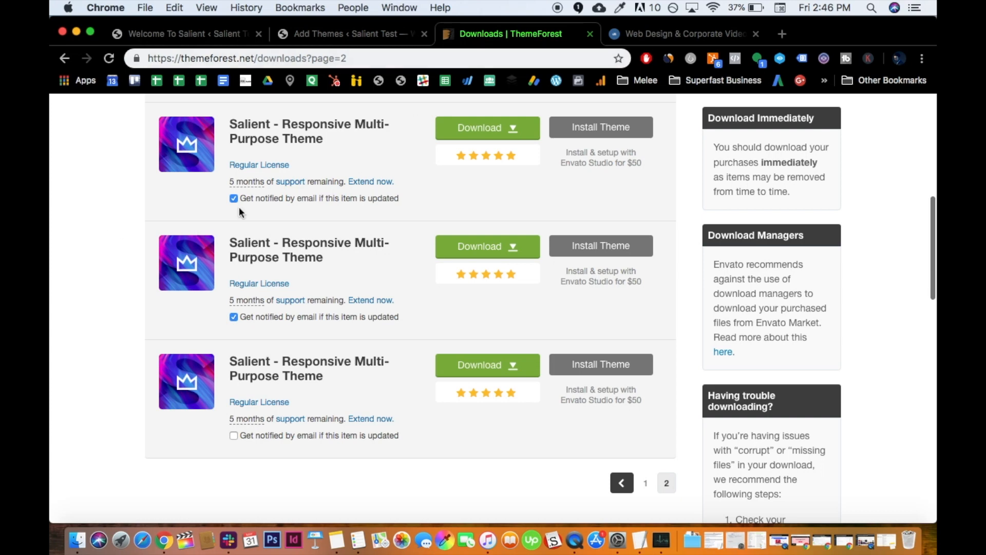
{"action": "left_click", "coordinate": [488, 132]}
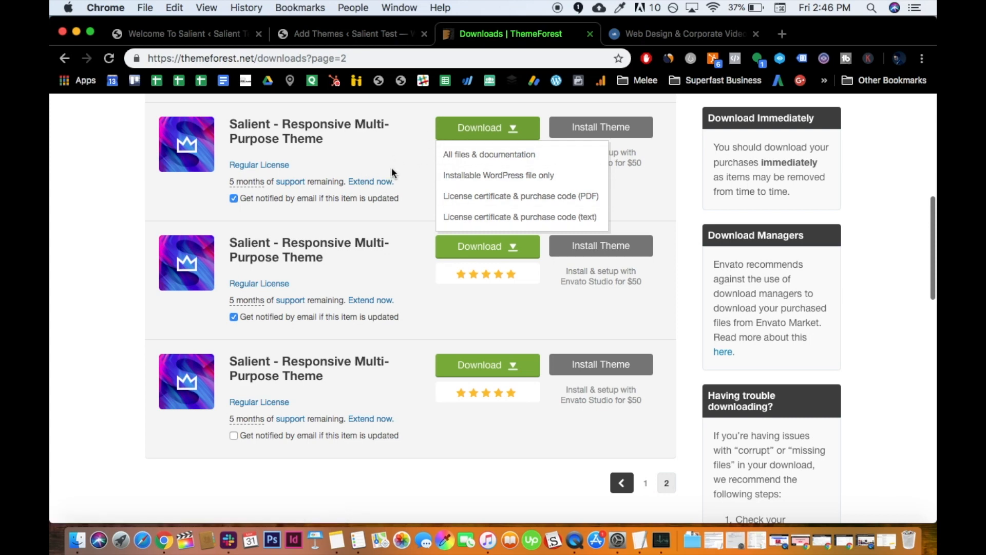
- Switch to Finder and open the extracted Salient theme folder in Downloads to view its files
{"action": "key", "text": "ctrl+Up"}
{"action": "left_click", "coordinate": [846, 159]}
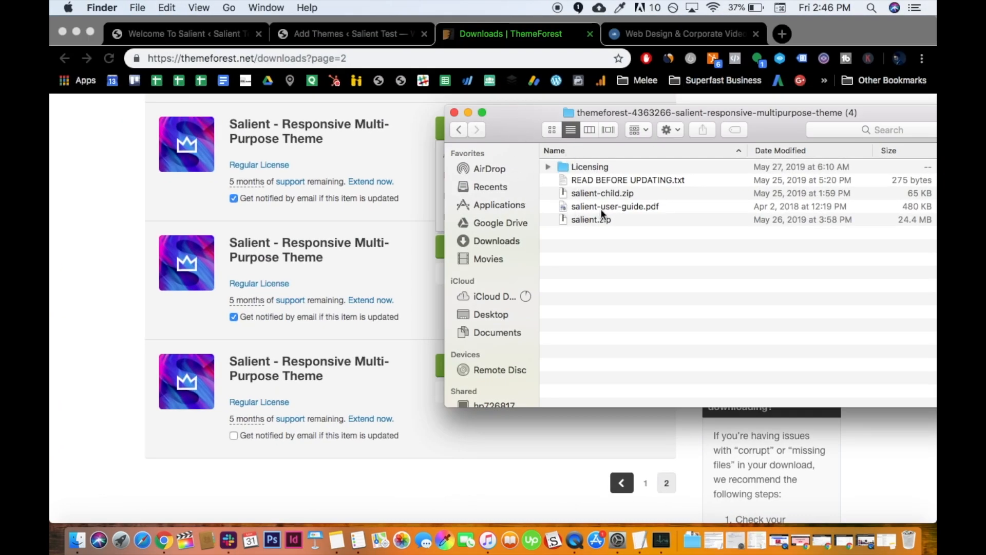
{"action": "left_click", "coordinate": [487, 243]}
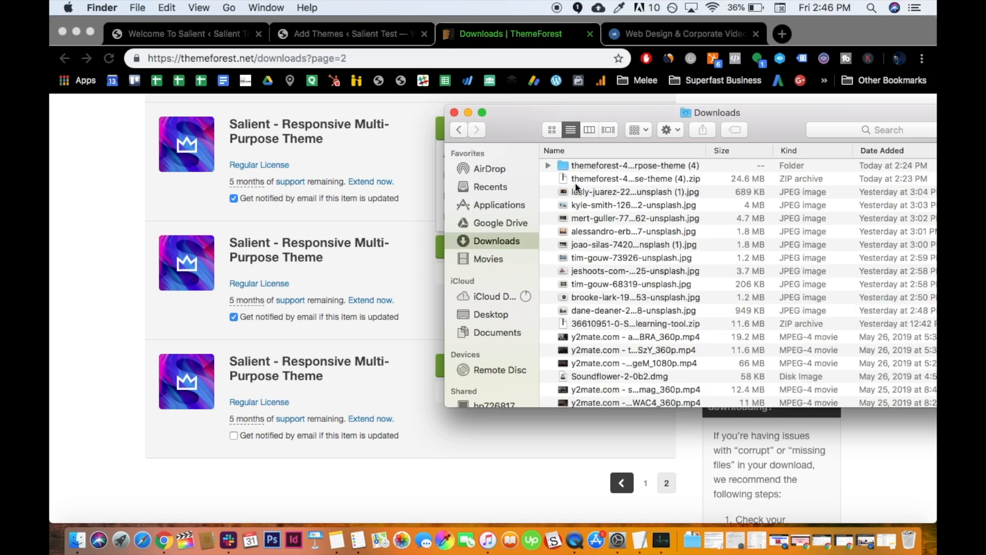
{"action": "left_click", "coordinate": [575, 183]}
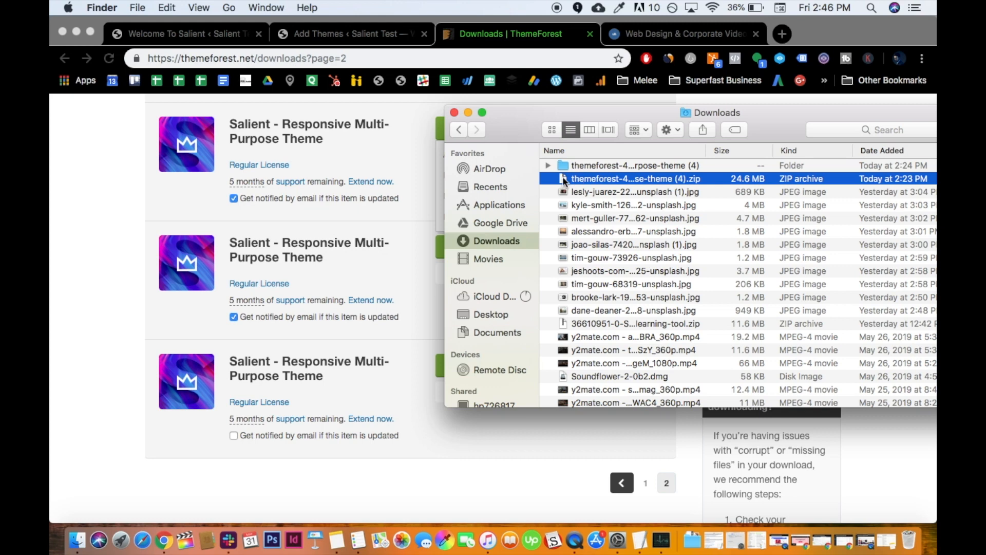
{"action": "left_click", "coordinate": [569, 167]}
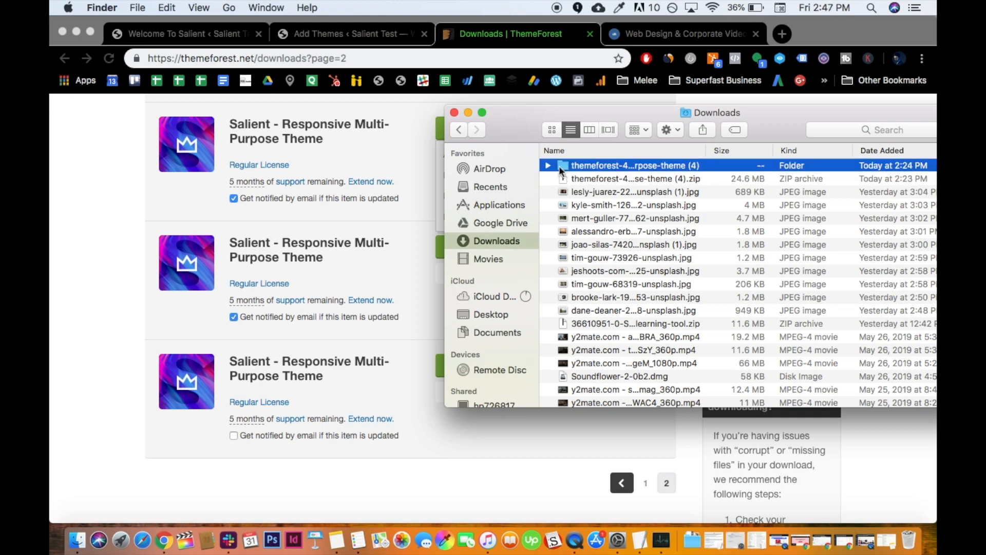
{"action": "double_click", "coordinate": [558, 165]}
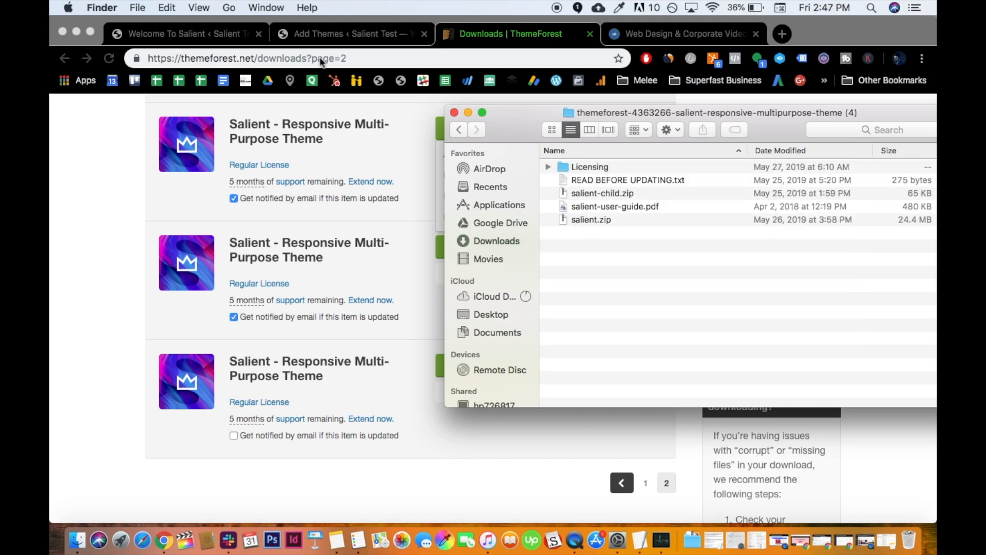
- Return to the WordPress Add Themes page in Chrome, then upload and install salient.zip from the extracted theme folder in Downloads
{"action": "left_click", "coordinate": [340, 160]}
{"action": "left_click", "coordinate": [390, 35]}
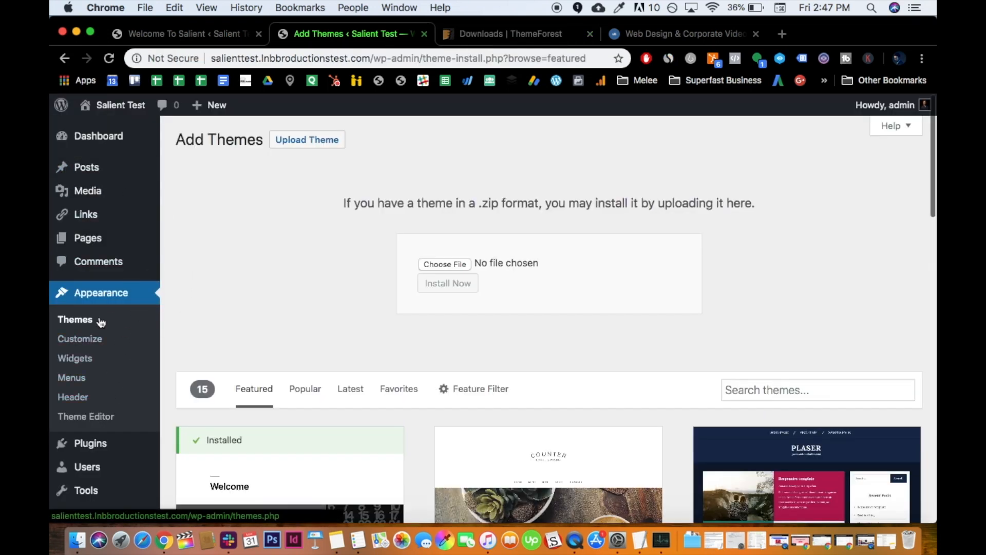
{"action": "left_click", "coordinate": [458, 269]}
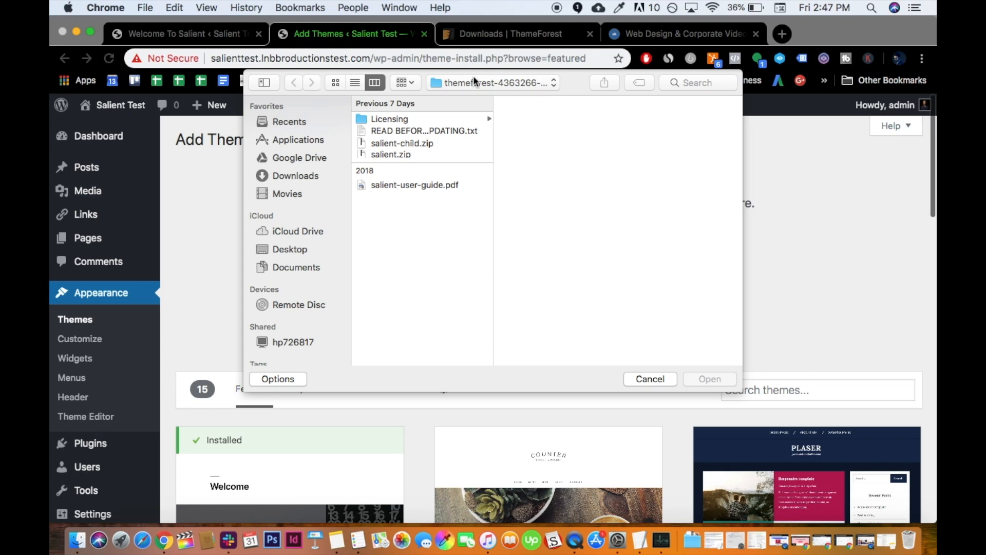
{"action": "left_click", "coordinate": [305, 174]}
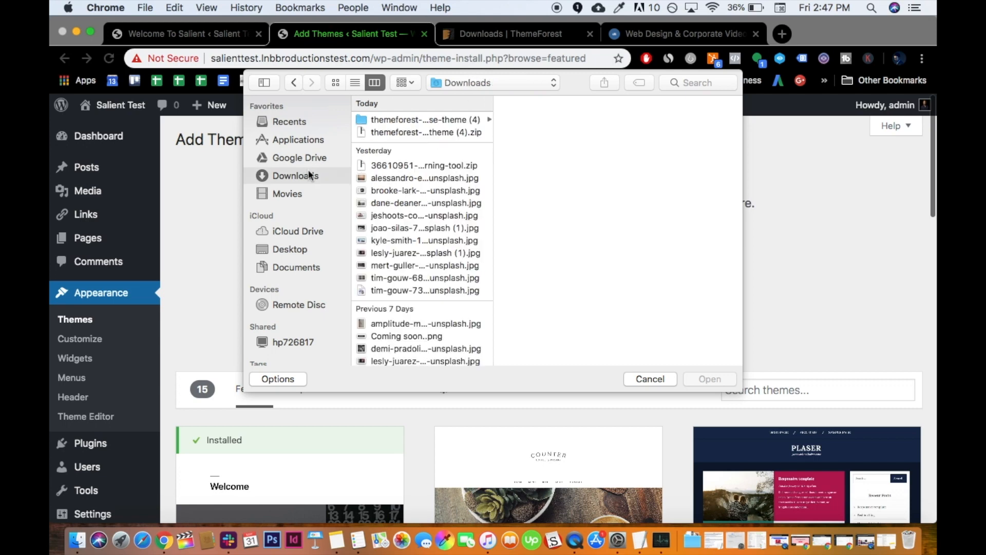
{"action": "left_click", "coordinate": [396, 119]}
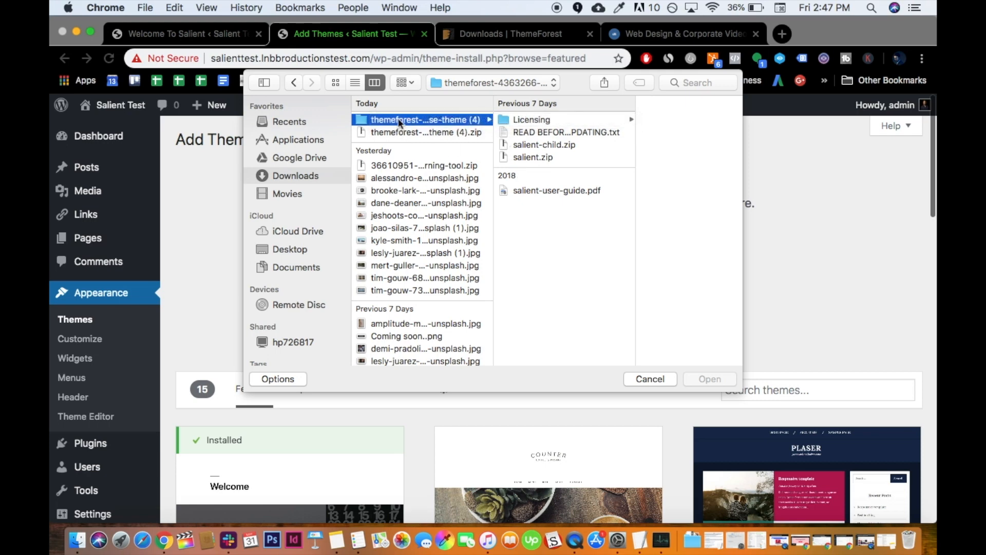
{"action": "left_click", "coordinate": [514, 156]}
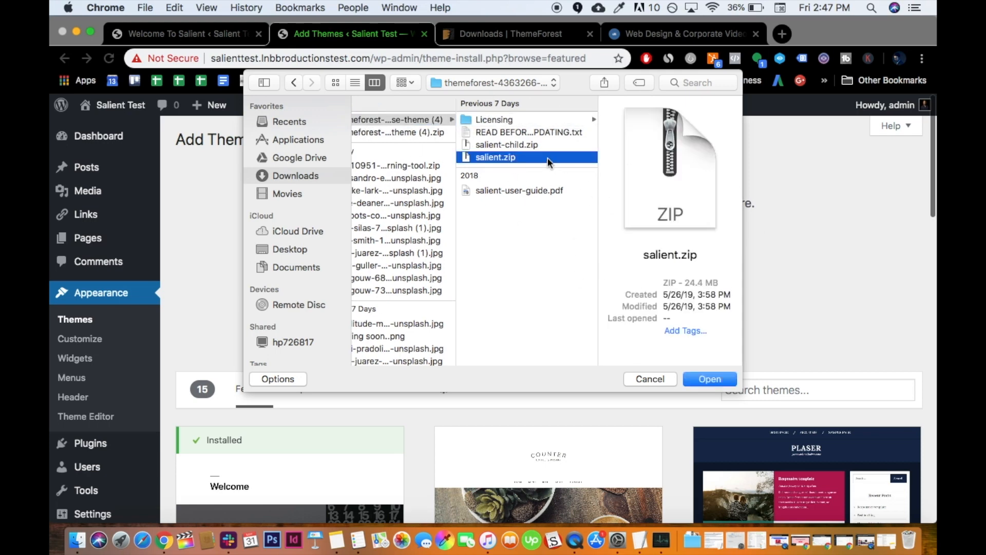
{"action": "left_click", "coordinate": [703, 377]}
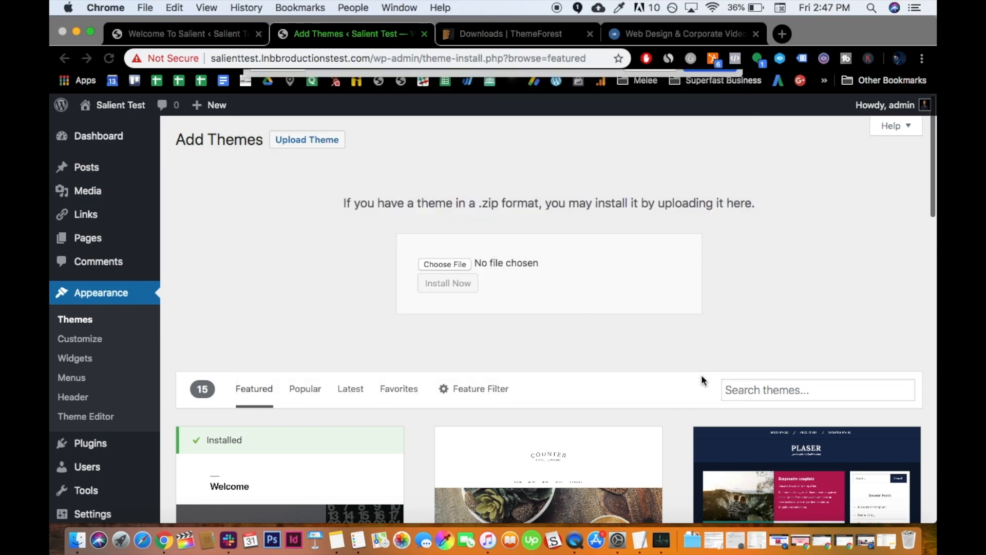
{"action": "left_click", "coordinate": [471, 295]}
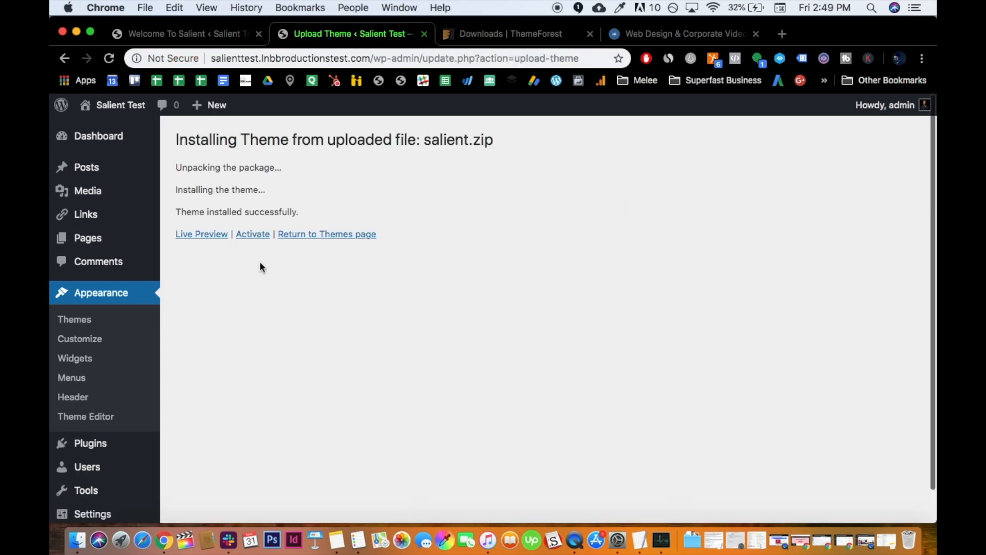
- Activate the newly installed Salient theme and open the installation page for its required and optional plugins
{"action": "left_click", "coordinate": [255, 237]}
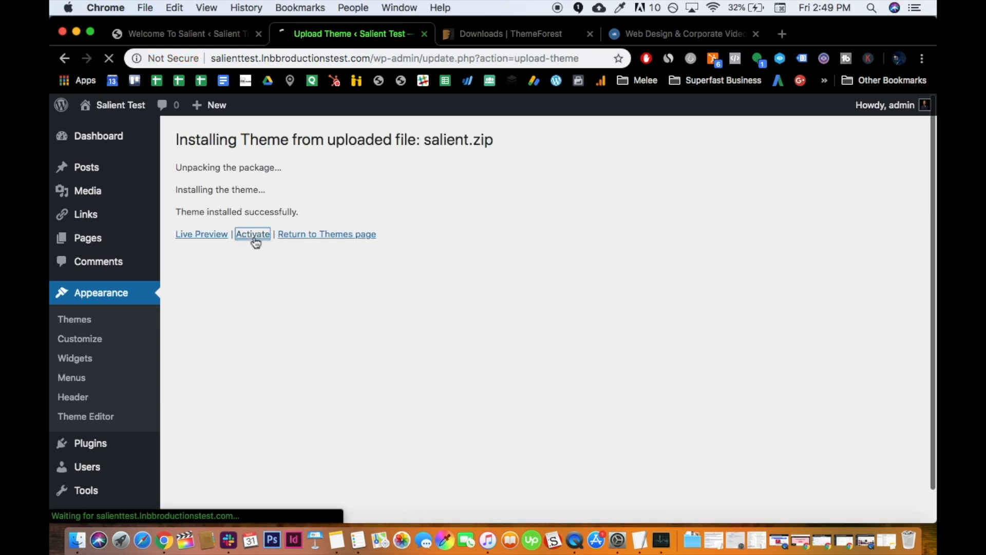
{"action": "scroll", "coordinate": [243, 236], "scroll_direction": "down", "scroll_amount": 2}
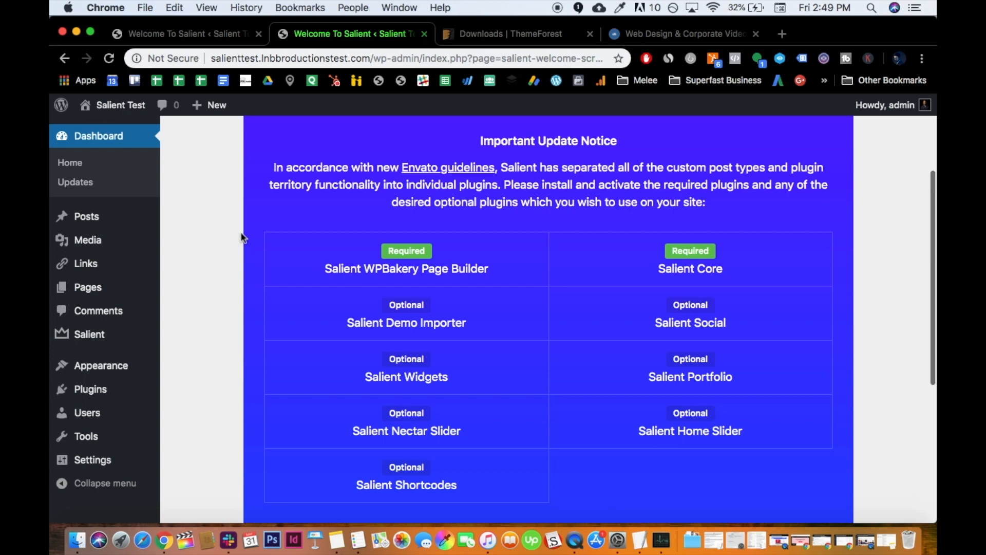
{"action": "scroll", "coordinate": [241, 236], "scroll_direction": "down", "scroll_amount": 5}
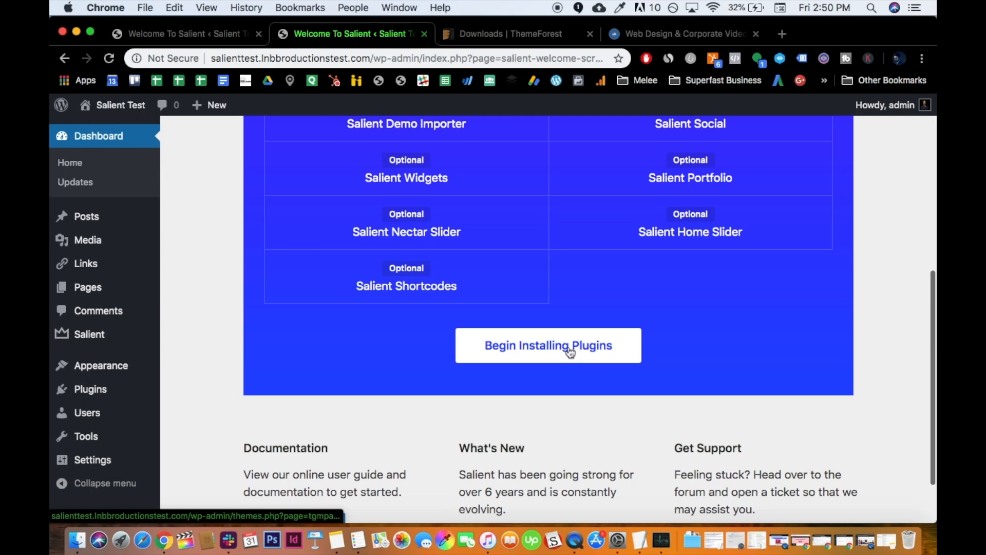
{"action": "scroll", "coordinate": [417, 294], "scroll_direction": "up", "scroll_amount": 4}
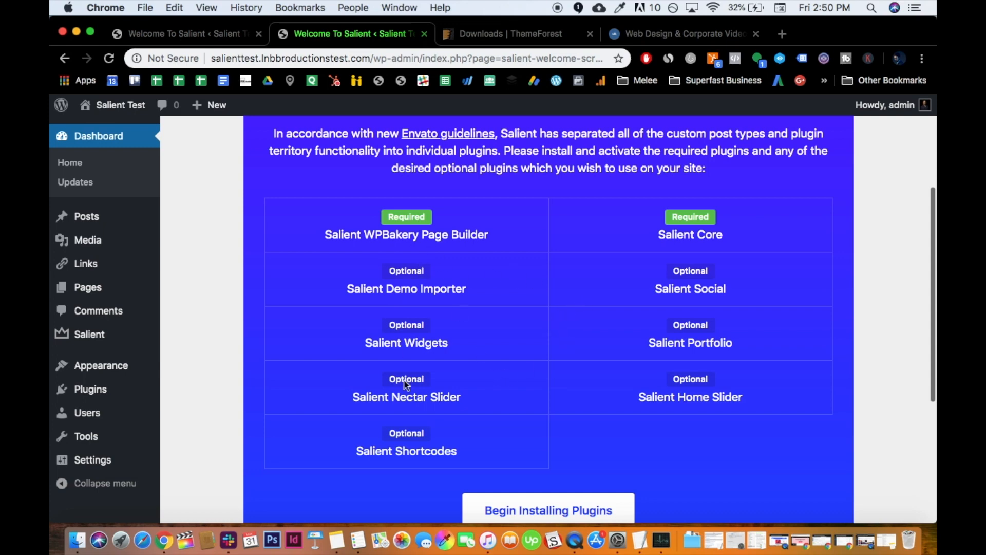
{"action": "left_click", "coordinate": [511, 508]}
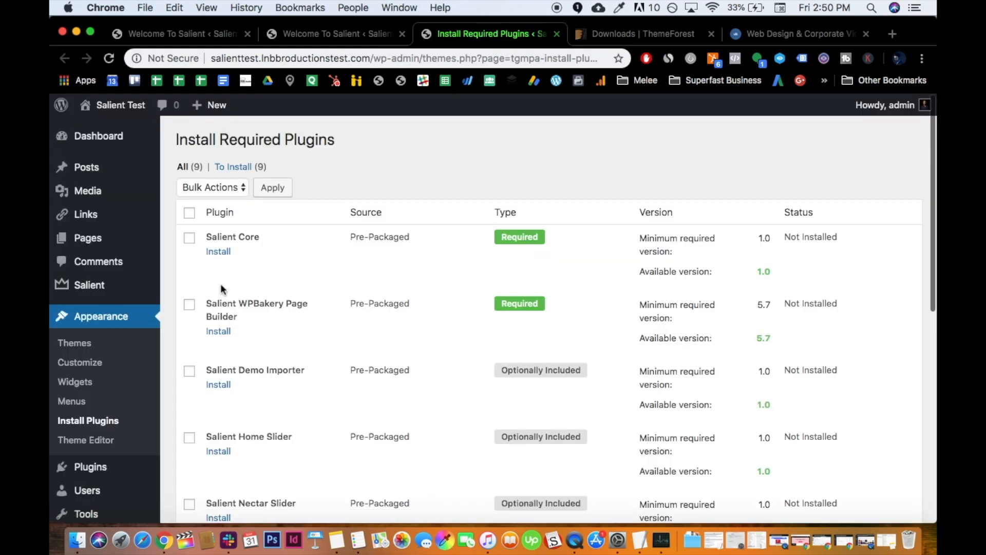
- Bulk install all the listed required and optional Salient plugins
{"action": "left_click", "coordinate": [189, 213]}
{"action": "scroll", "coordinate": [214, 305], "scroll_direction": "down", "scroll_amount": 3}
{"action": "scroll", "coordinate": [293, 285], "scroll_direction": "down", "scroll_amount": 3}
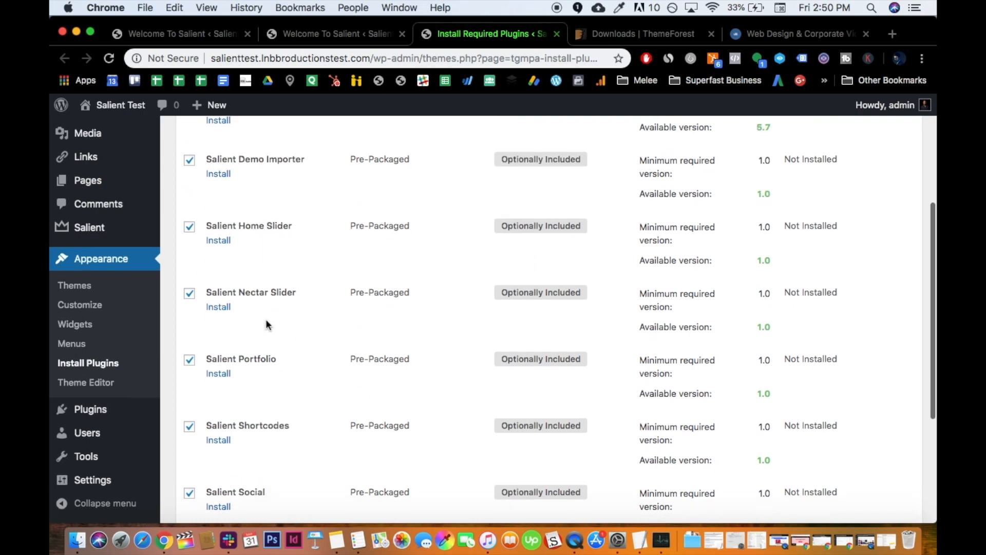
{"action": "scroll", "coordinate": [252, 341], "scroll_direction": "down", "scroll_amount": 3}
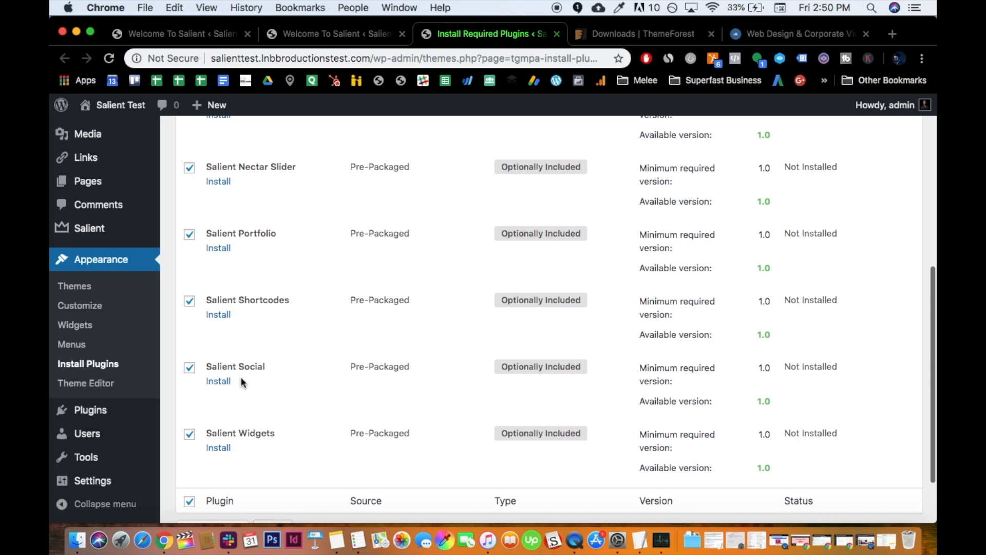
{"action": "scroll", "coordinate": [261, 305], "scroll_direction": "up", "scroll_amount": 3}
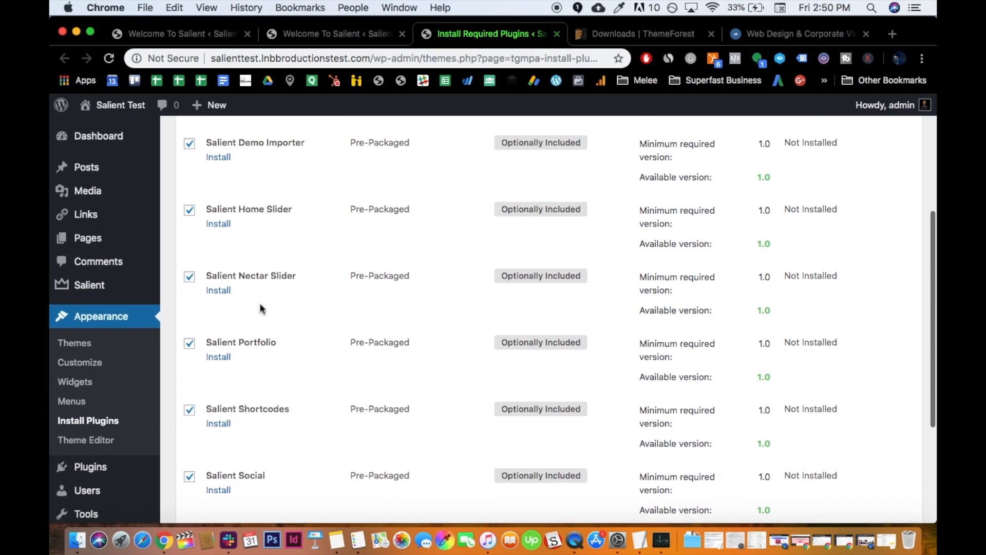
{"action": "scroll", "coordinate": [260, 303], "scroll_direction": "up", "scroll_amount": 5}
{"action": "left_click", "coordinate": [232, 184]}
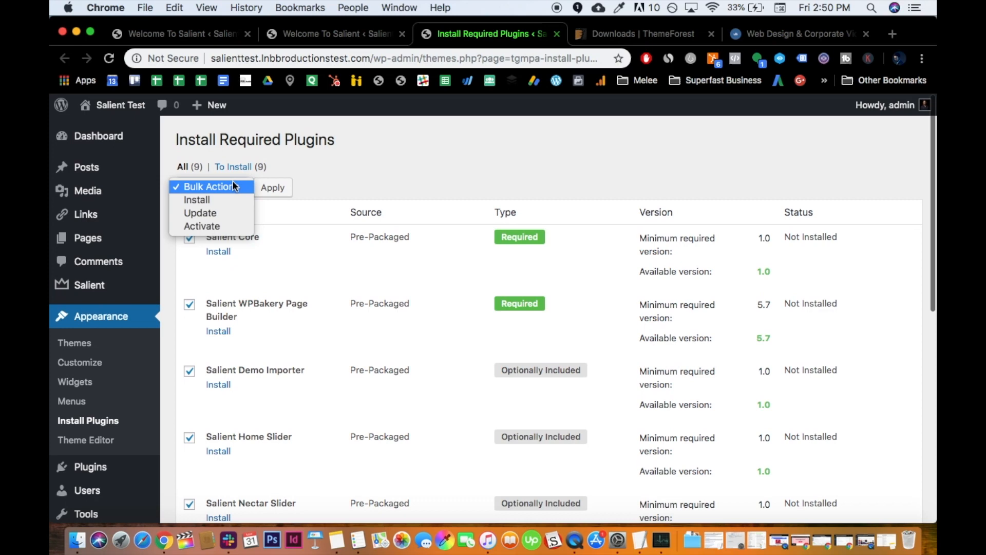
{"action": "left_click", "coordinate": [234, 227]}
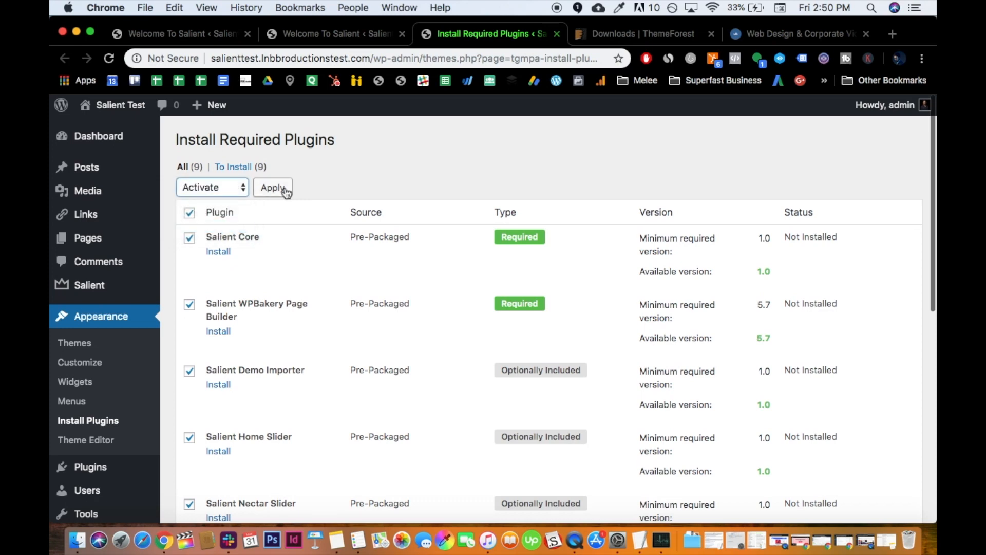
{"action": "left_click", "coordinate": [241, 188]}
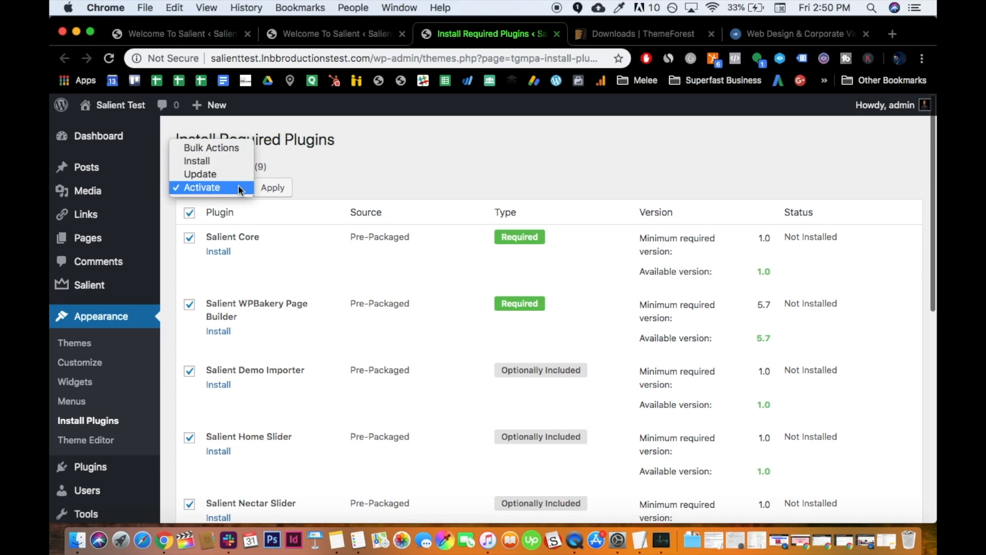
{"action": "left_click", "coordinate": [218, 161]}
{"action": "left_click", "coordinate": [276, 190]}
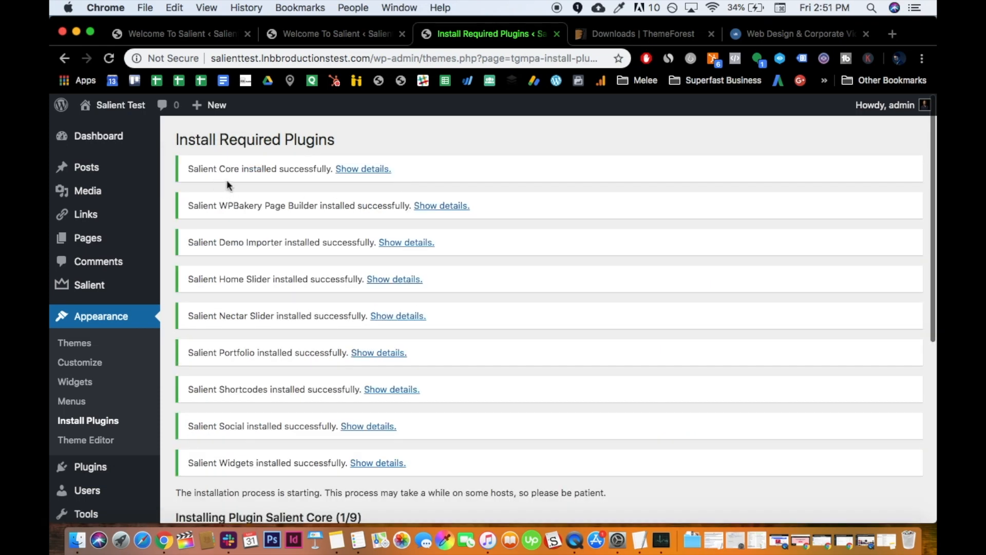
- Open the installed plugins list and check the installing/activating page linked from its Salient plugin notice
{"action": "scroll", "coordinate": [256, 414], "scroll_direction": "down", "scroll_amount": 3}
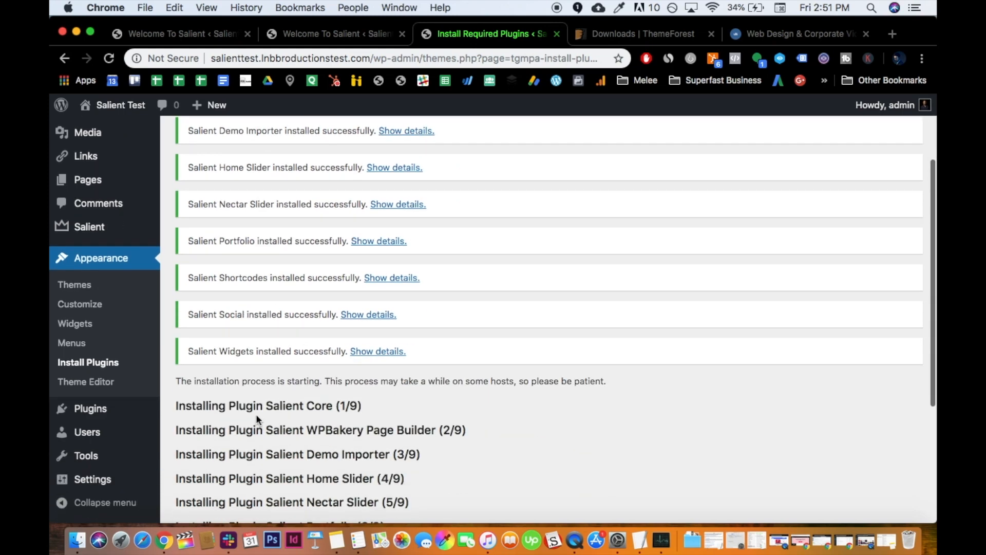
{"action": "mouse_move", "coordinate": [132, 412]}
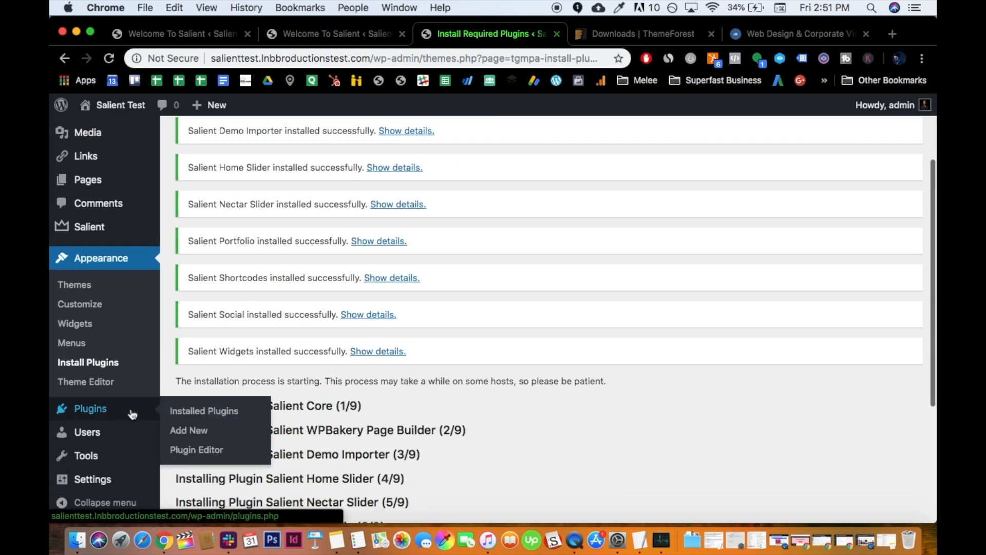
{"action": "scroll", "coordinate": [208, 320], "scroll_direction": "up", "scroll_amount": 4}
{"action": "scroll", "coordinate": [208, 320], "scroll_direction": "down", "scroll_amount": 6}
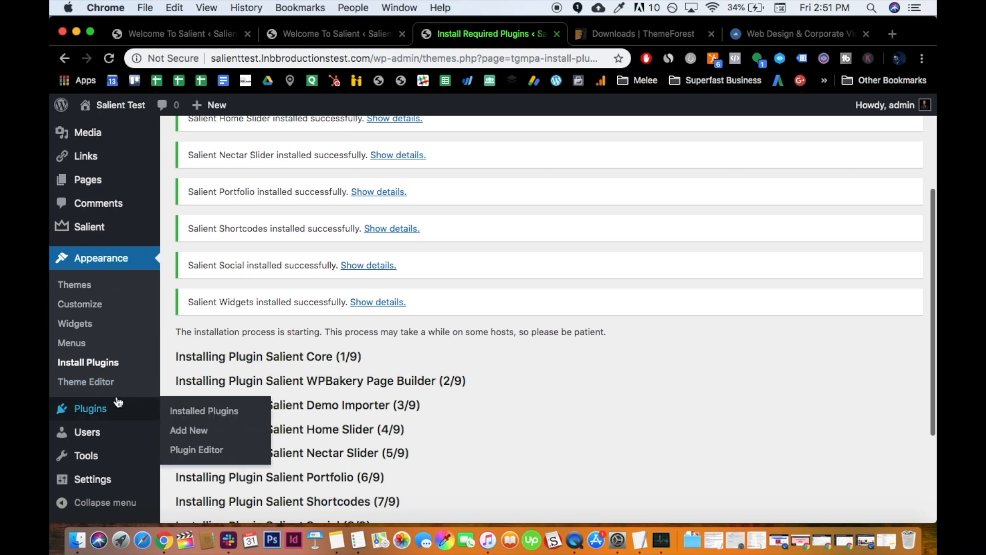
{"action": "left_click", "coordinate": [184, 412]}
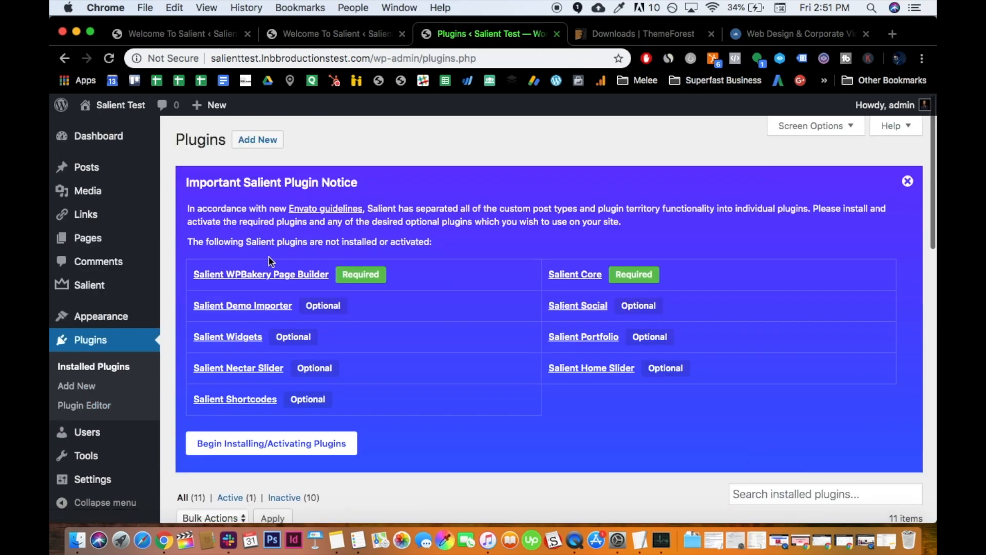
{"action": "left_click", "coordinate": [253, 444]}
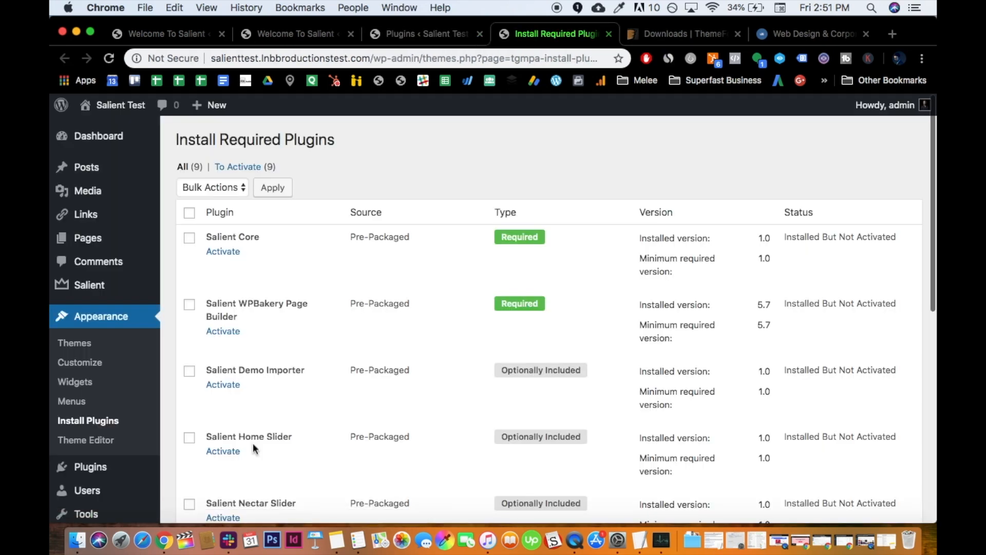
{"action": "left_click", "coordinate": [425, 33]}
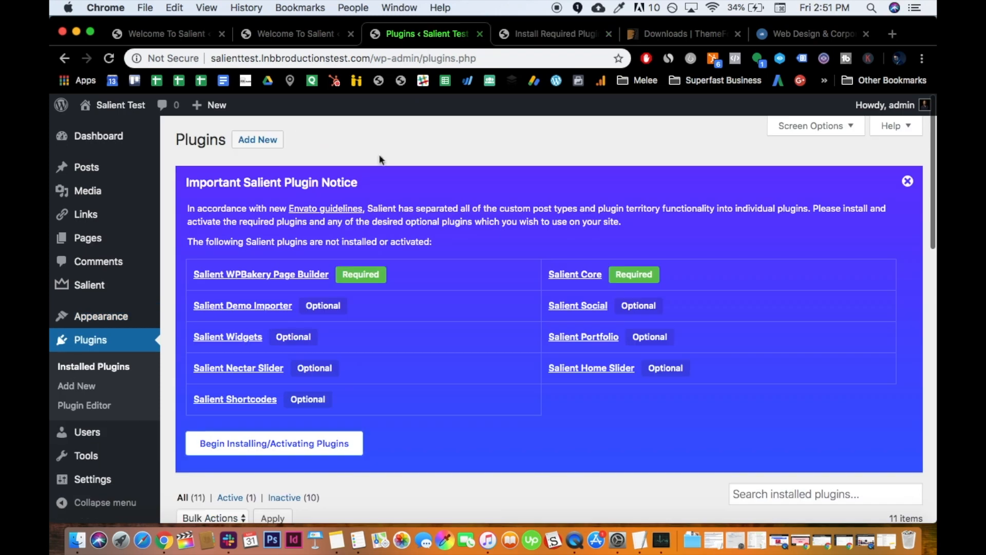
- Bulk activate all the listed Salient plugins on the Install Required Plugins page
{"action": "left_click", "coordinate": [567, 37]}
{"action": "left_click", "coordinate": [191, 214]}
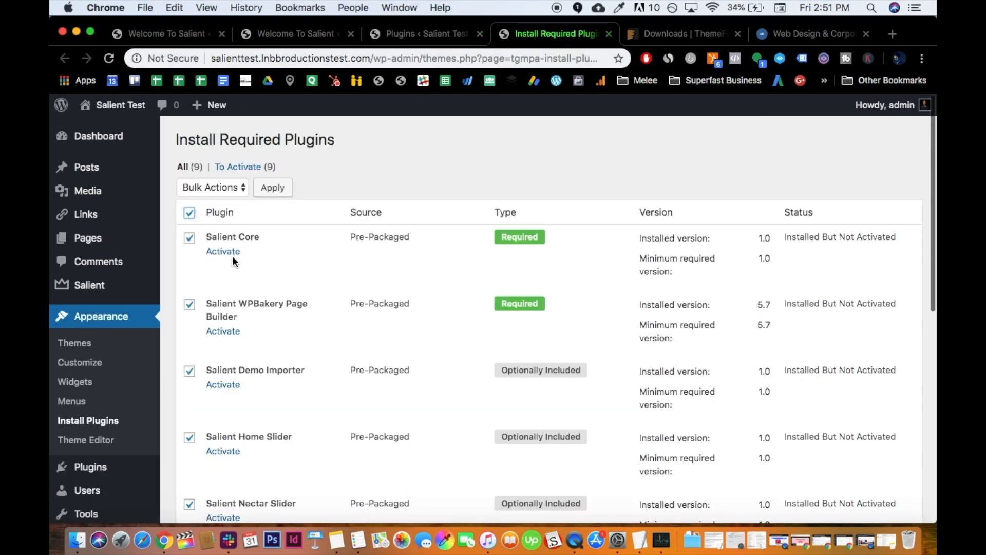
{"action": "scroll", "coordinate": [232, 257], "scroll_direction": "down", "scroll_amount": 10}
{"action": "scroll", "coordinate": [233, 257], "scroll_direction": "up", "scroll_amount": 15}
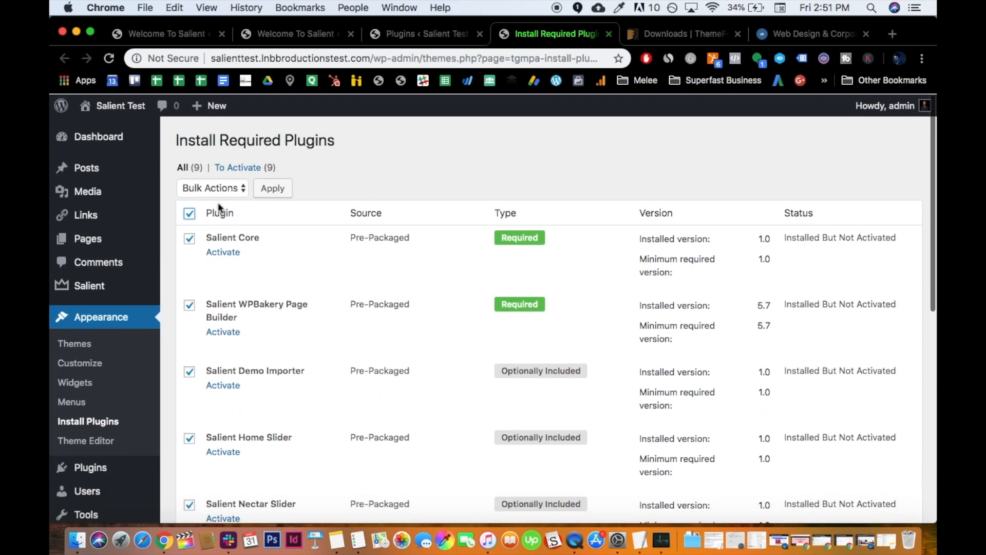
{"action": "left_click", "coordinate": [215, 189]}
{"action": "left_click", "coordinate": [222, 226]}
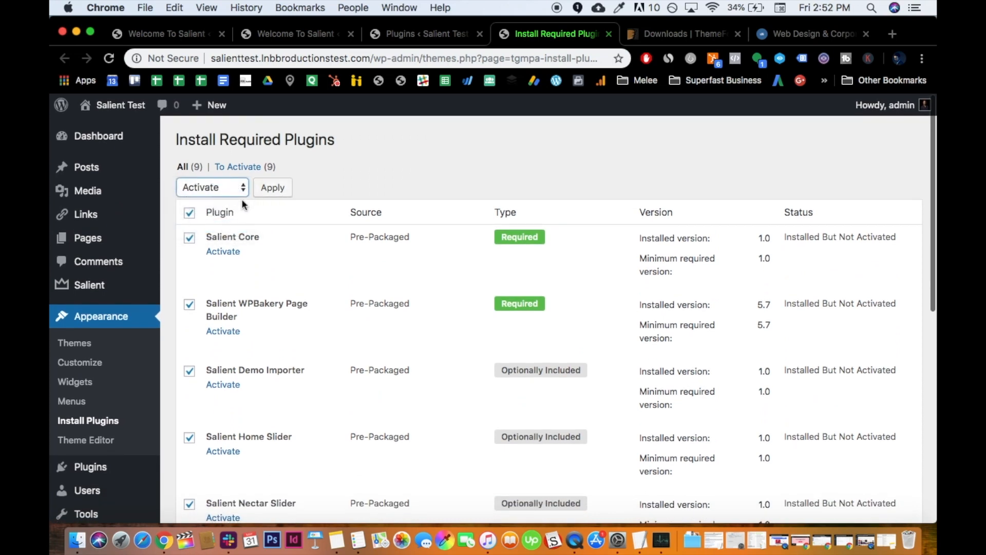
{"action": "left_click", "coordinate": [272, 188]}
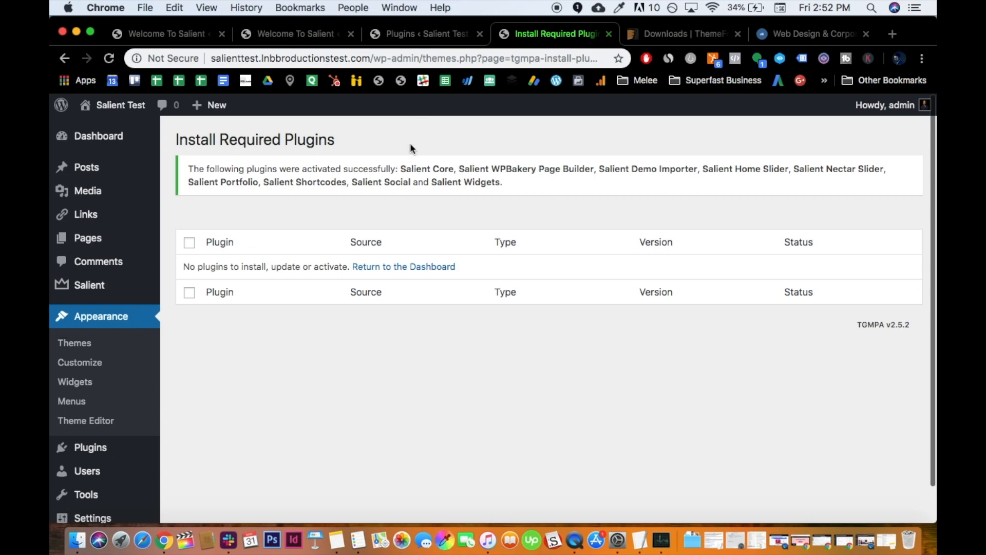
- Open the Demo Importer section of the Salient theme options
{"action": "mouse_move", "coordinate": [149, 286]}
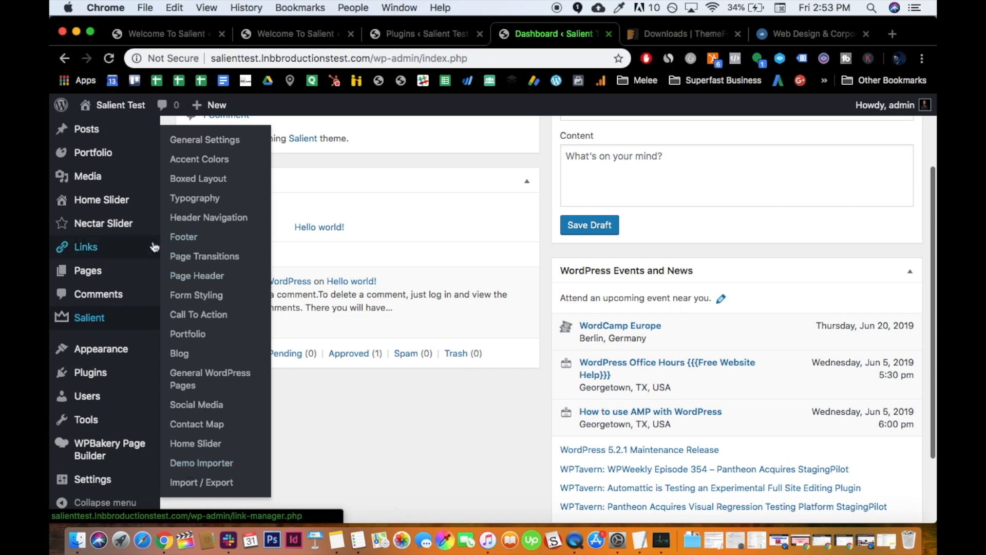
{"action": "scroll", "coordinate": [102, 180], "scroll_direction": "up", "scroll_amount": 3}
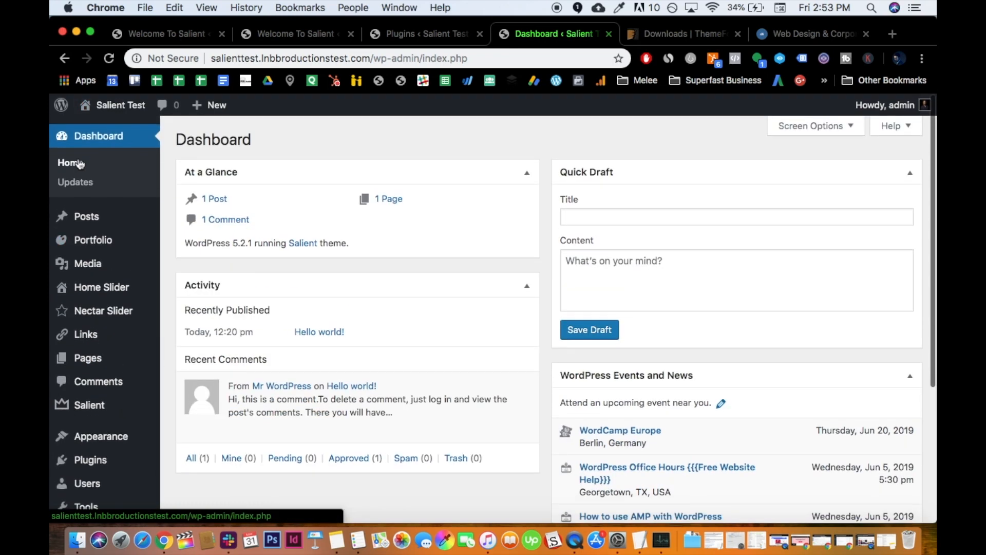
{"action": "scroll", "coordinate": [146, 231], "scroll_direction": "down", "scroll_amount": 4}
{"action": "mouse_move", "coordinate": [77, 318]}
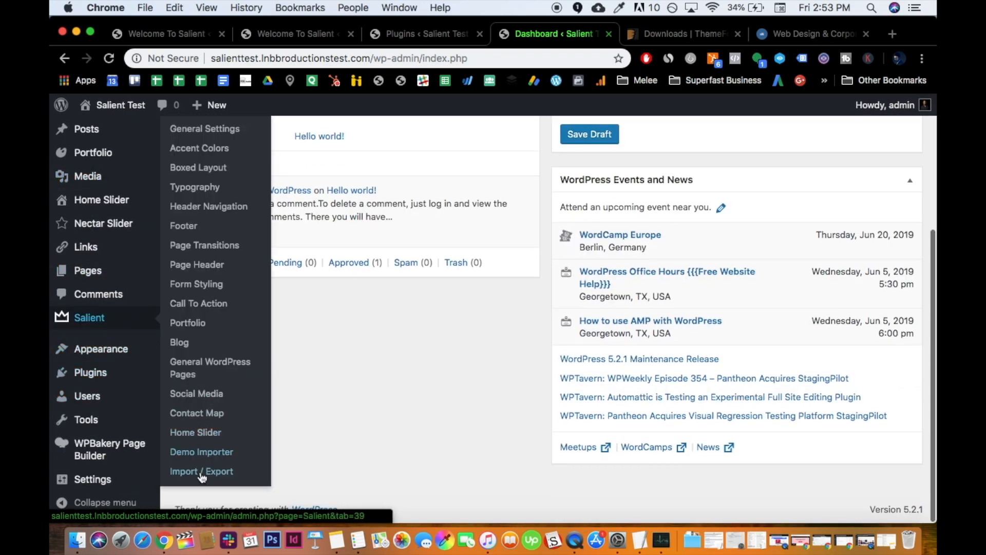
{"action": "left_click", "coordinate": [197, 455]}
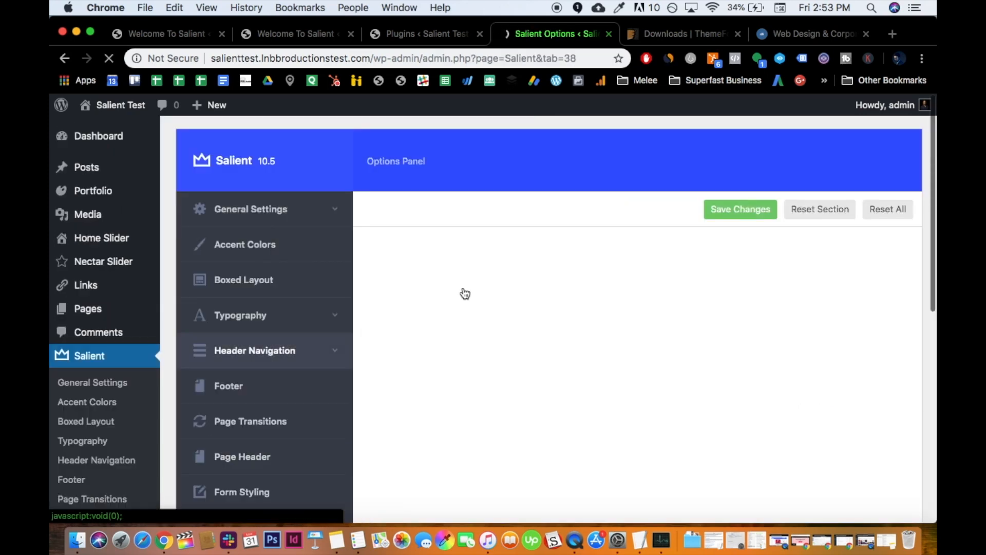
- Browse the gallery of importable Salient demos and compare their layouts
{"action": "scroll", "coordinate": [473, 285], "scroll_direction": "down", "scroll_amount": 5}
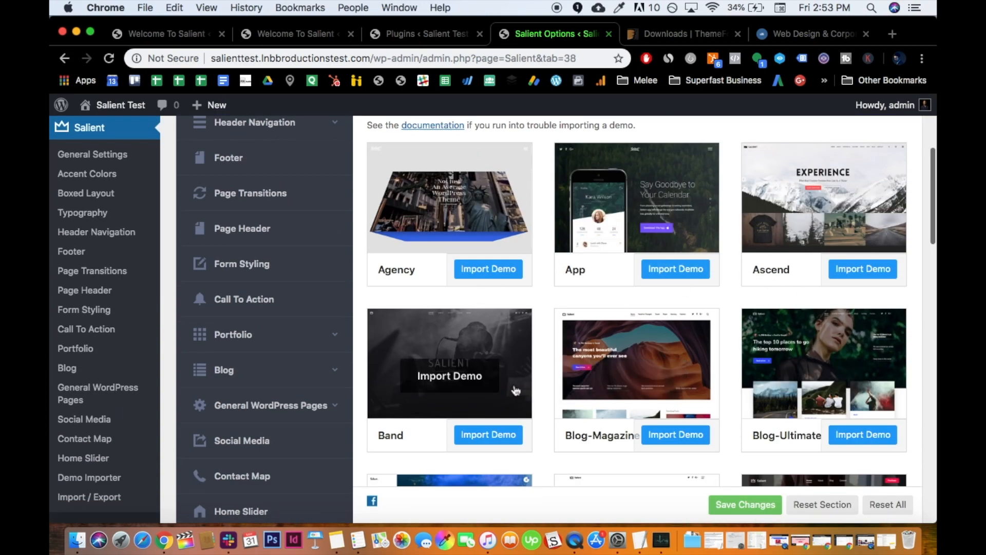
{"action": "scroll", "coordinate": [511, 393], "scroll_direction": "down", "scroll_amount": 4}
{"action": "scroll", "coordinate": [511, 393], "scroll_direction": "down", "scroll_amount": 4}
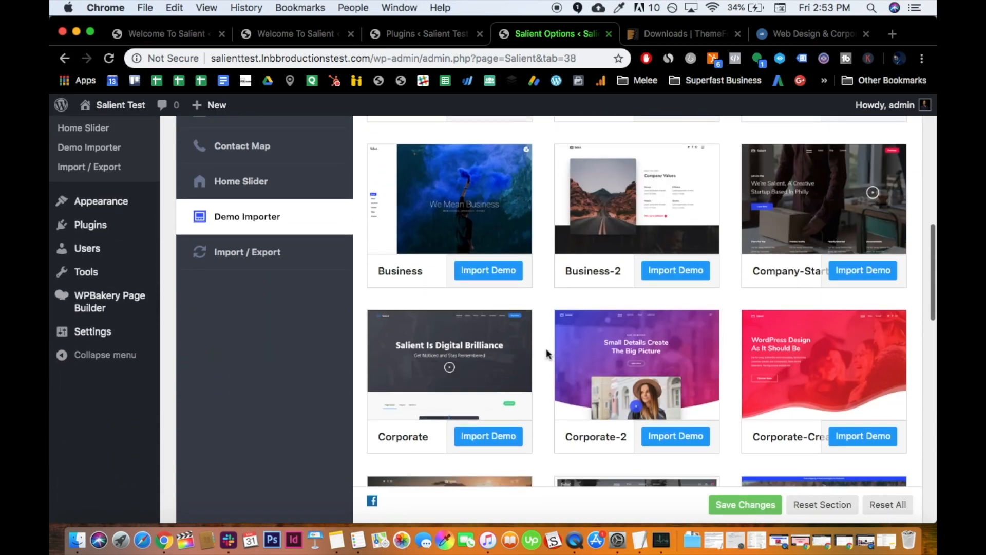
{"action": "scroll", "coordinate": [546, 353], "scroll_direction": "down", "scroll_amount": 4}
{"action": "scroll", "coordinate": [546, 354], "scroll_direction": "down", "scroll_amount": 3}
{"action": "scroll", "coordinate": [548, 353], "scroll_direction": "down", "scroll_amount": 3}
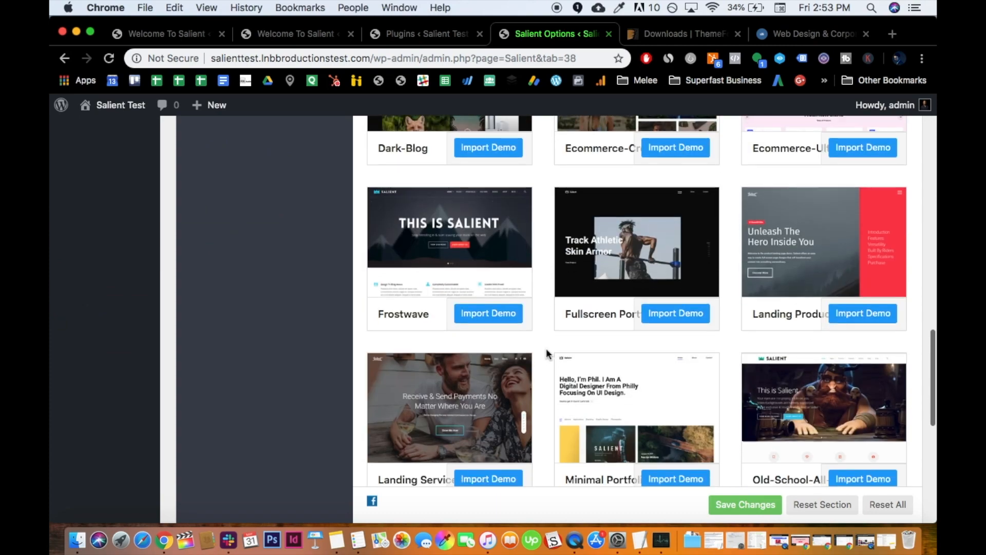
{"action": "scroll", "coordinate": [550, 312], "scroll_direction": "down", "scroll_amount": 3}
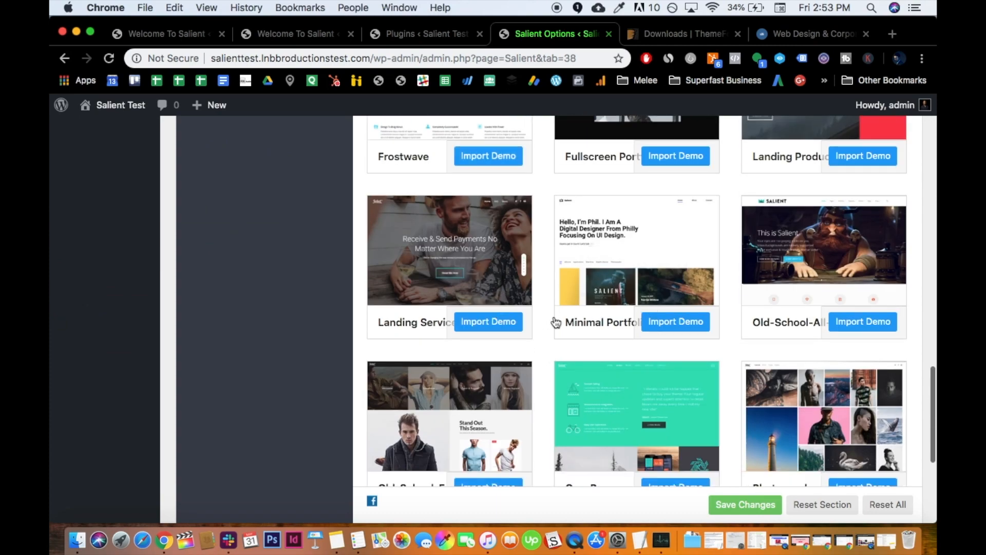
{"action": "scroll", "coordinate": [574, 341], "scroll_direction": "down", "scroll_amount": 1}
{"action": "scroll", "coordinate": [638, 347], "scroll_direction": "down", "scroll_amount": 1}
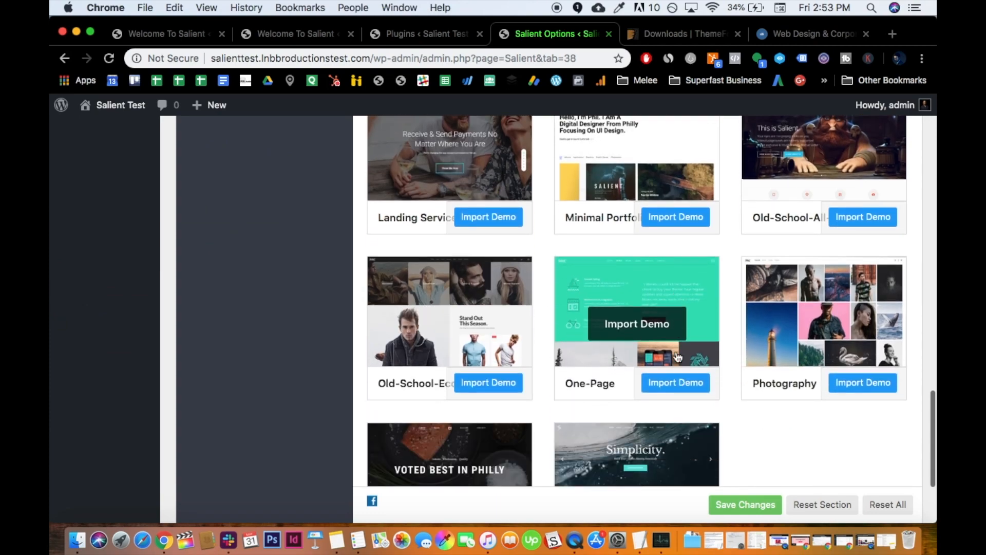
{"action": "scroll", "coordinate": [678, 354], "scroll_direction": "down", "scroll_amount": 1}
{"action": "scroll", "coordinate": [676, 350], "scroll_direction": "up", "scroll_amount": 2}
{"action": "scroll", "coordinate": [586, 329], "scroll_direction": "up", "scroll_amount": 2}
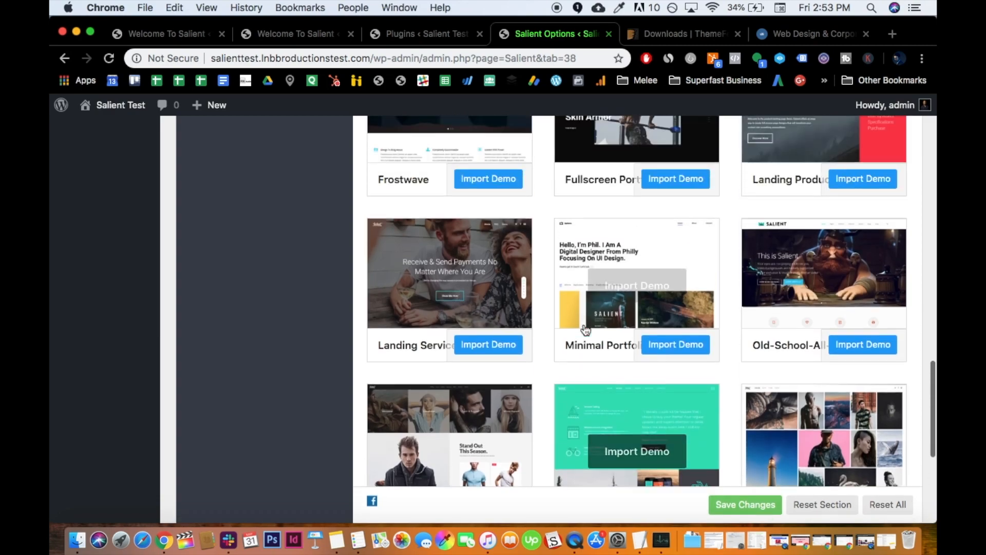
{"action": "scroll", "coordinate": [585, 329], "scroll_direction": "up", "scroll_amount": 2}
{"action": "scroll", "coordinate": [658, 290], "scroll_direction": "up", "scroll_amount": 4}
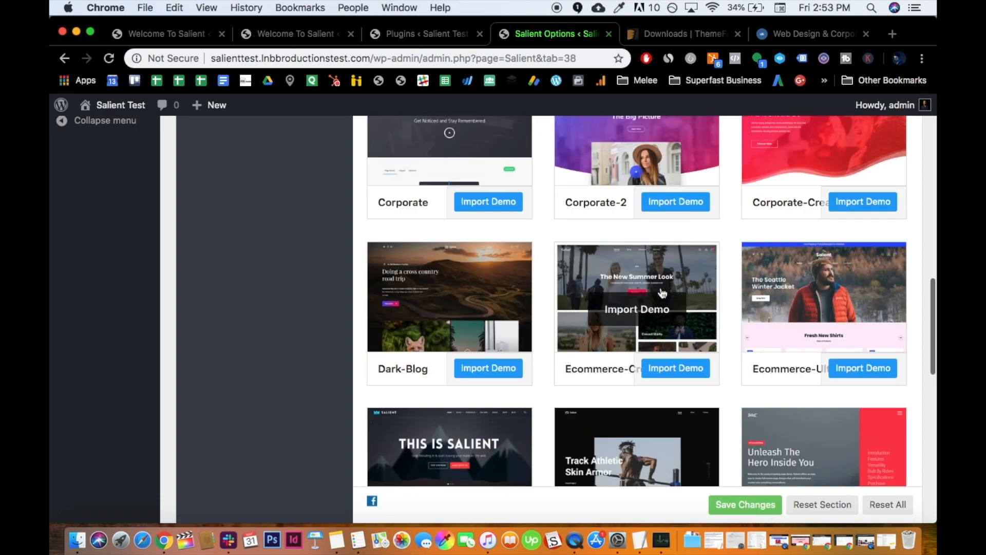
{"action": "scroll", "coordinate": [517, 293], "scroll_direction": "up", "scroll_amount": 8}
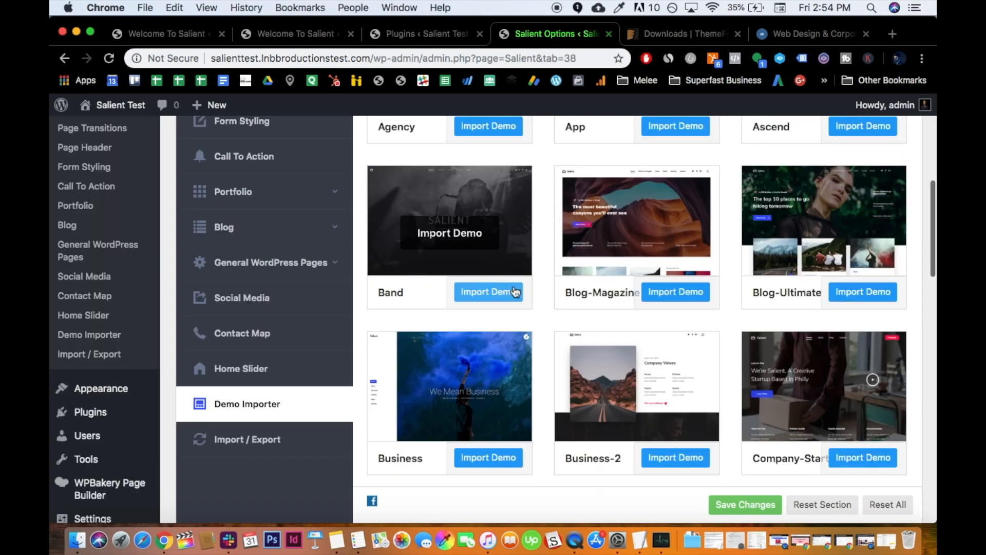
- Import the Blog-Magazine demo with its demo content, theme option settings and widgets included
{"action": "left_click", "coordinate": [664, 293]}
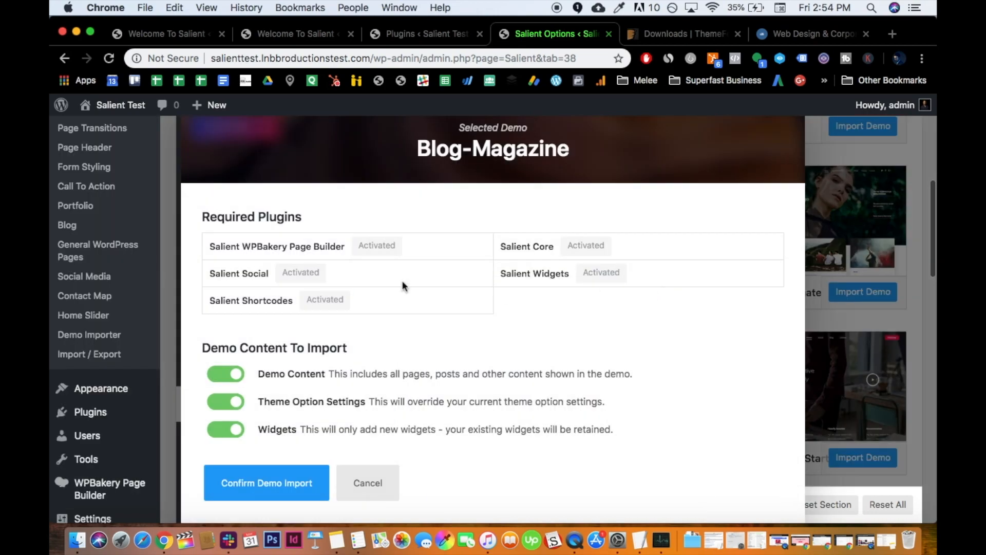
{"action": "scroll", "coordinate": [259, 350], "scroll_direction": "down", "scroll_amount": 2}
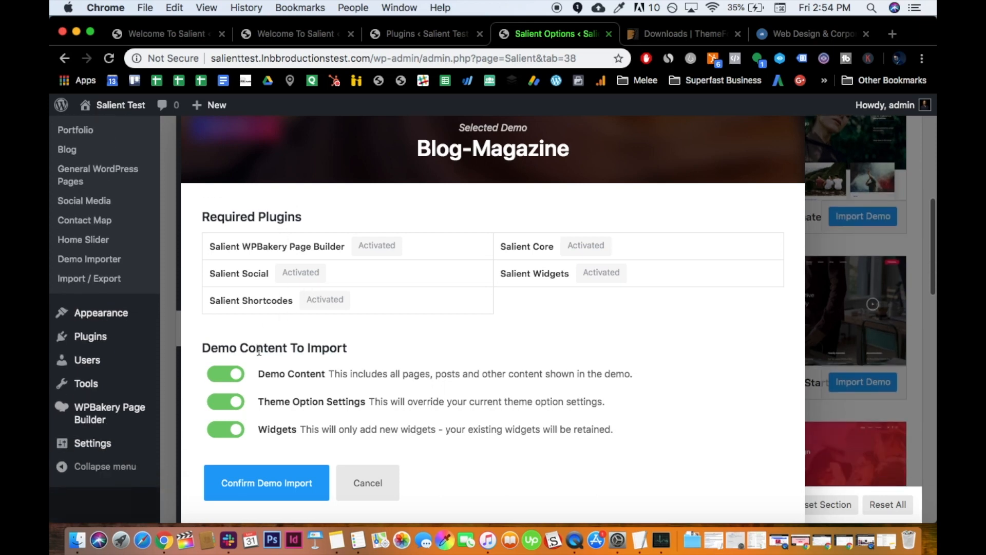
{"action": "scroll", "coordinate": [245, 357], "scroll_direction": "up", "scroll_amount": 1}
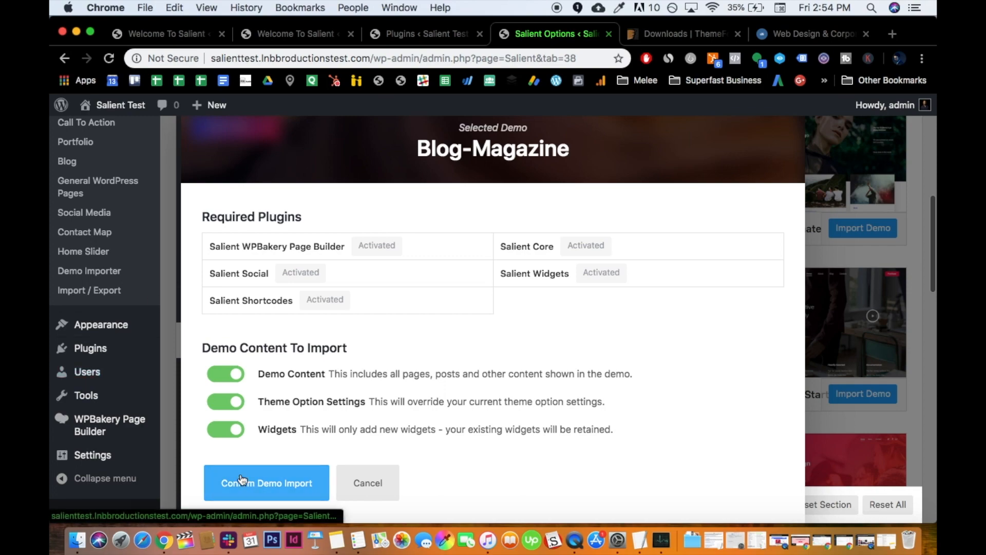
{"action": "left_click", "coordinate": [242, 481]}
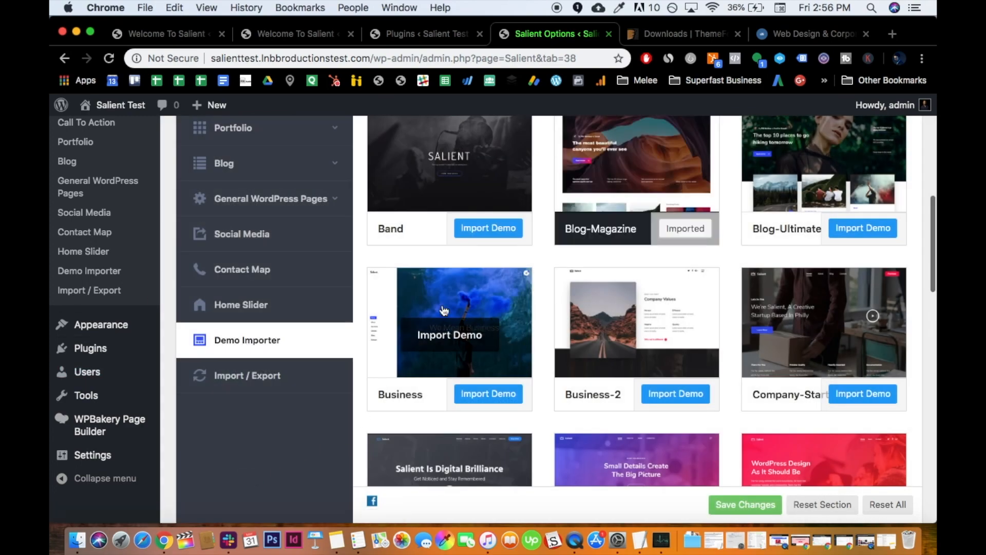
- Check the Blog-Magazine entry in the demo gallery, and visit the live site to examine its homepage
{"action": "scroll", "coordinate": [444, 310], "scroll_direction": "up", "scroll_amount": 10}
{"action": "scroll", "coordinate": [443, 306], "scroll_direction": "down", "scroll_amount": 5}
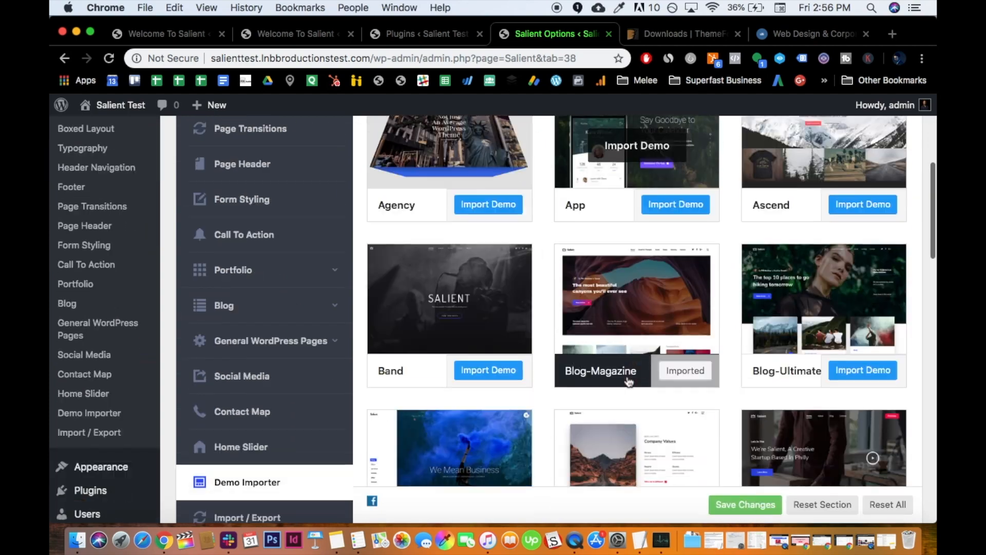
{"action": "mouse_move", "coordinate": [630, 354]}
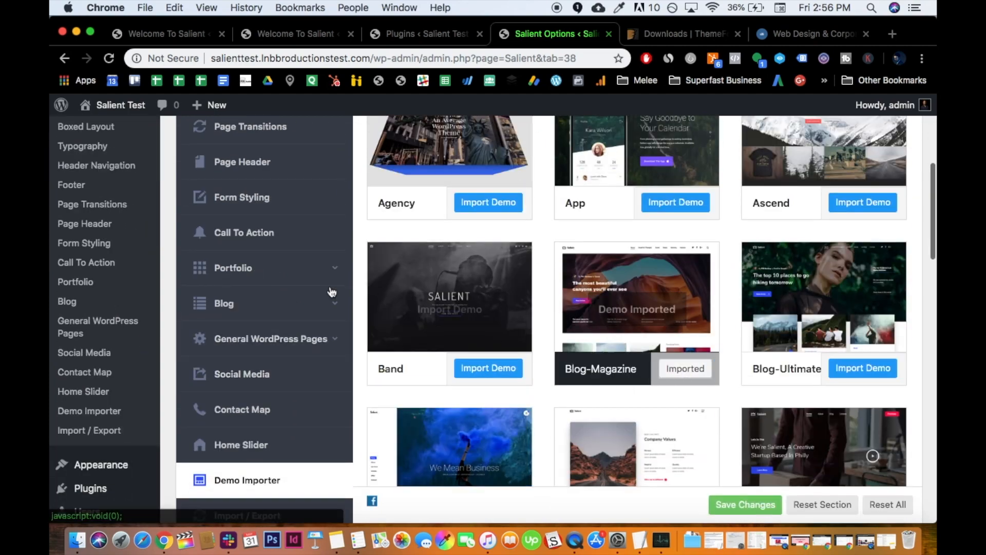
{"action": "scroll", "coordinate": [205, 336], "scroll_direction": "down", "scroll_amount": 3}
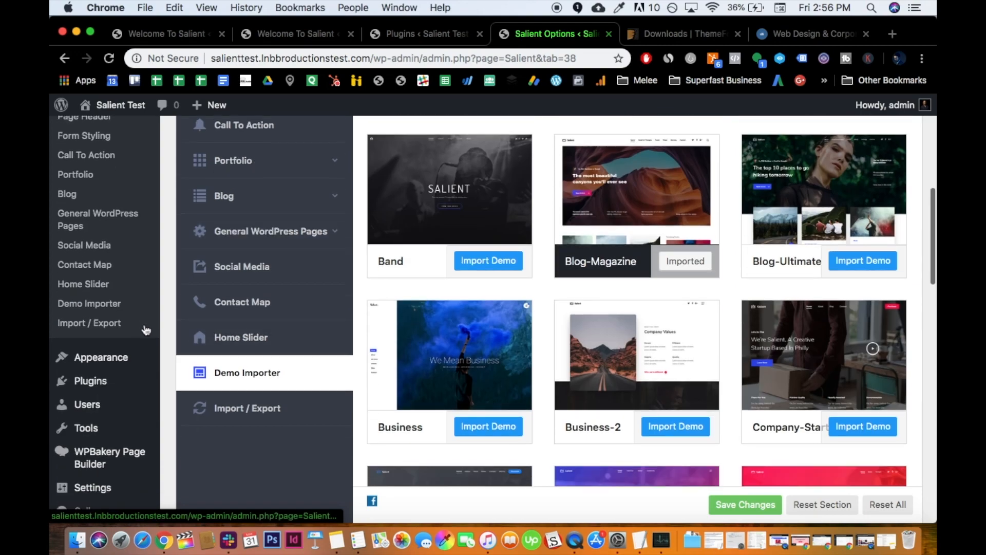
{"action": "scroll", "coordinate": [142, 329], "scroll_direction": "up", "scroll_amount": 5}
{"action": "scroll", "coordinate": [142, 329], "scroll_direction": "up", "scroll_amount": 5}
{"action": "mouse_move", "coordinate": [111, 104]}
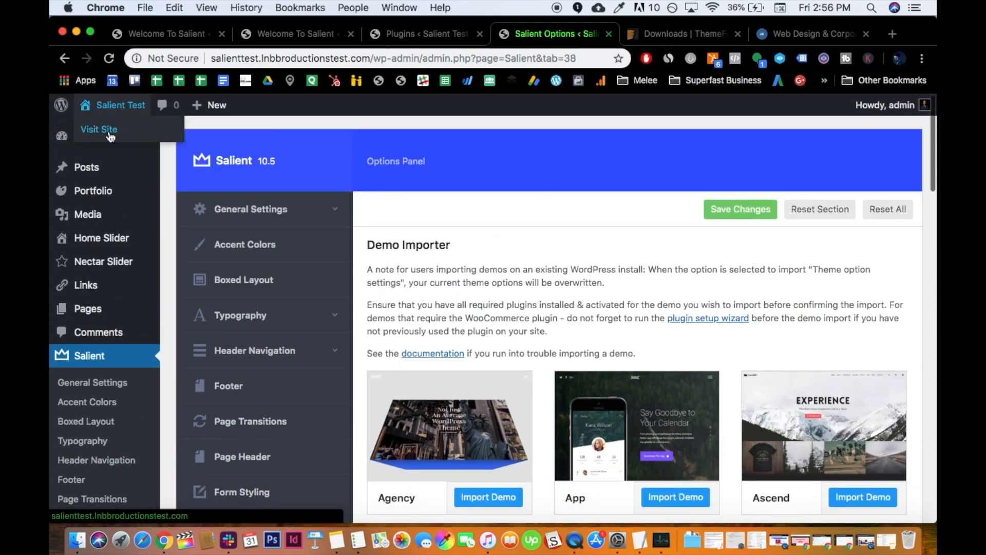
{"action": "left_click", "coordinate": [110, 133]}
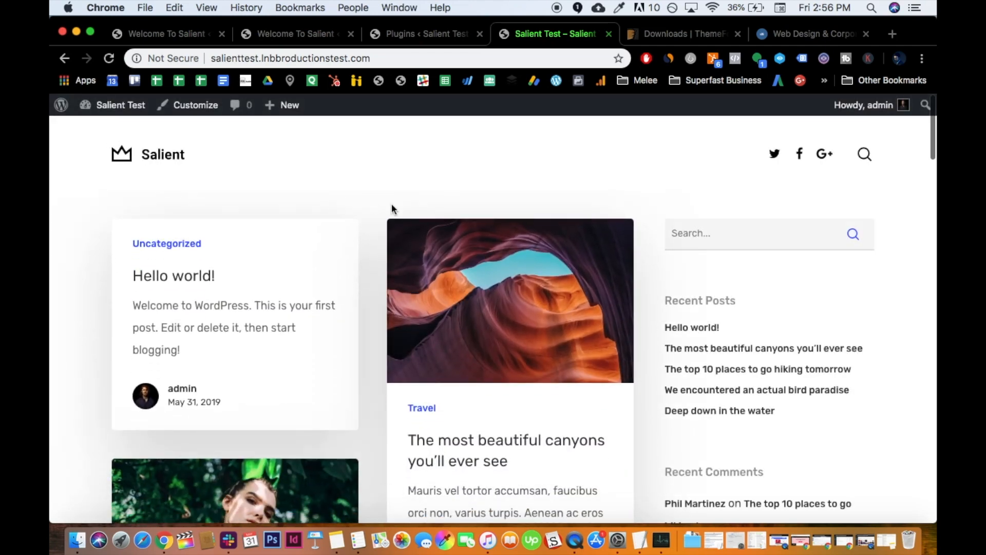
{"action": "scroll", "coordinate": [391, 205], "scroll_direction": "down", "scroll_amount": 10}
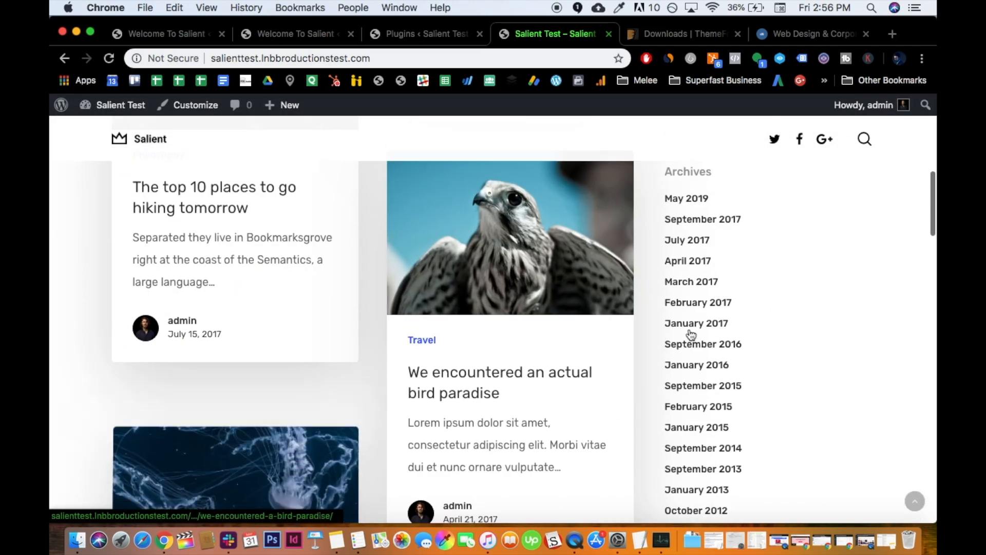
{"action": "scroll", "coordinate": [202, 341], "scroll_direction": "down", "scroll_amount": 4}
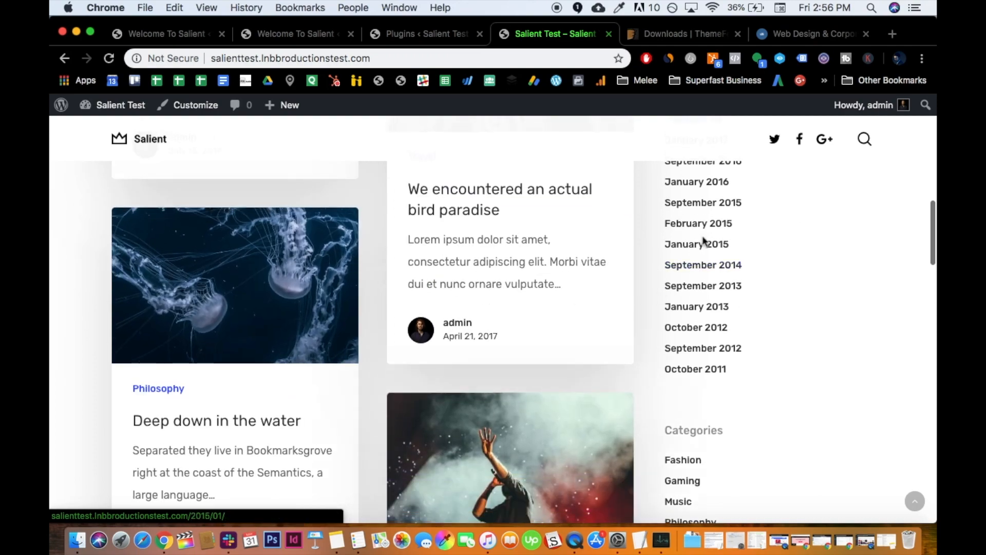
{"action": "scroll", "coordinate": [706, 221], "scroll_direction": "up", "scroll_amount": 14}
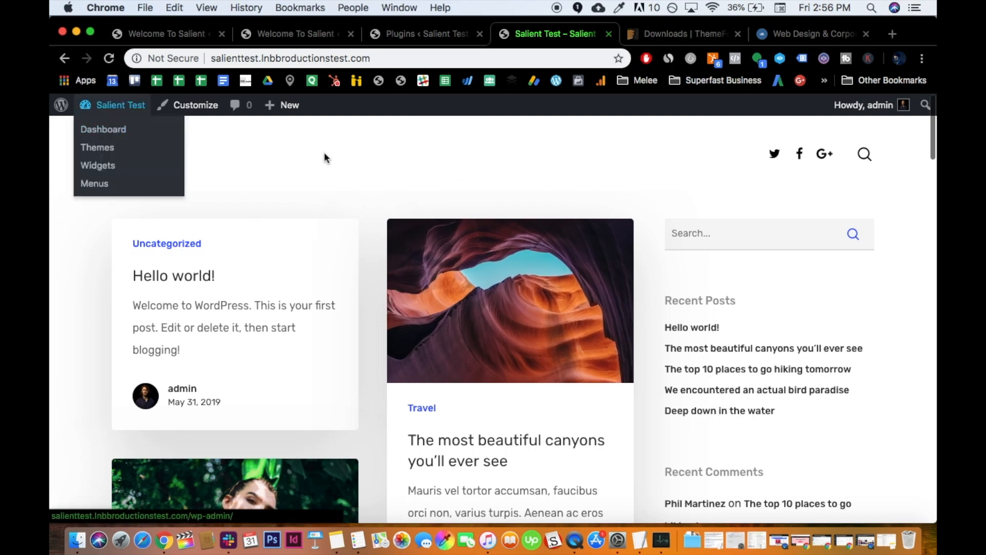
- Return to the WordPress dashboard from the live site and open the Reading settings
{"action": "mouse_move", "coordinate": [112, 116]}
{"action": "left_click", "coordinate": [106, 133]}
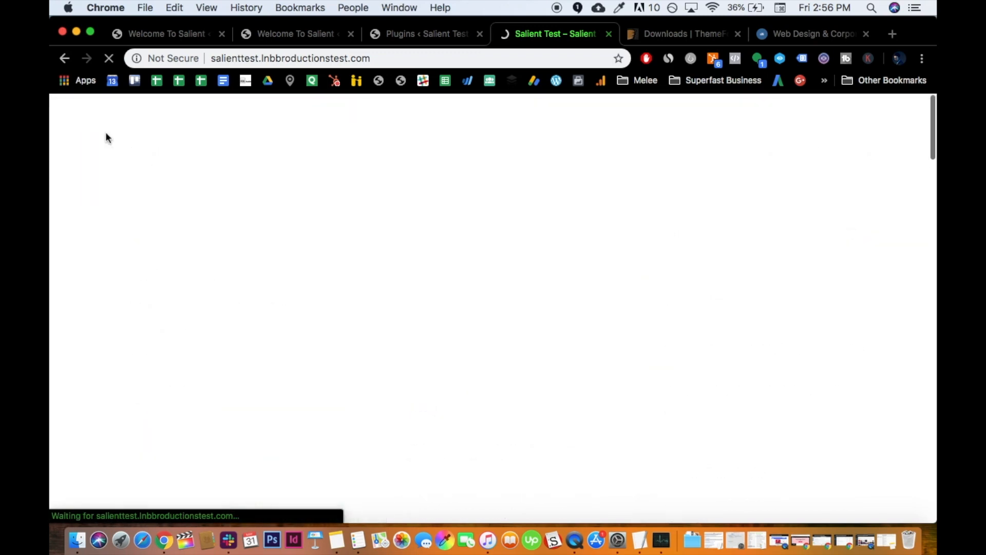
{"action": "scroll", "coordinate": [86, 334], "scroll_direction": "down", "scroll_amount": 4}
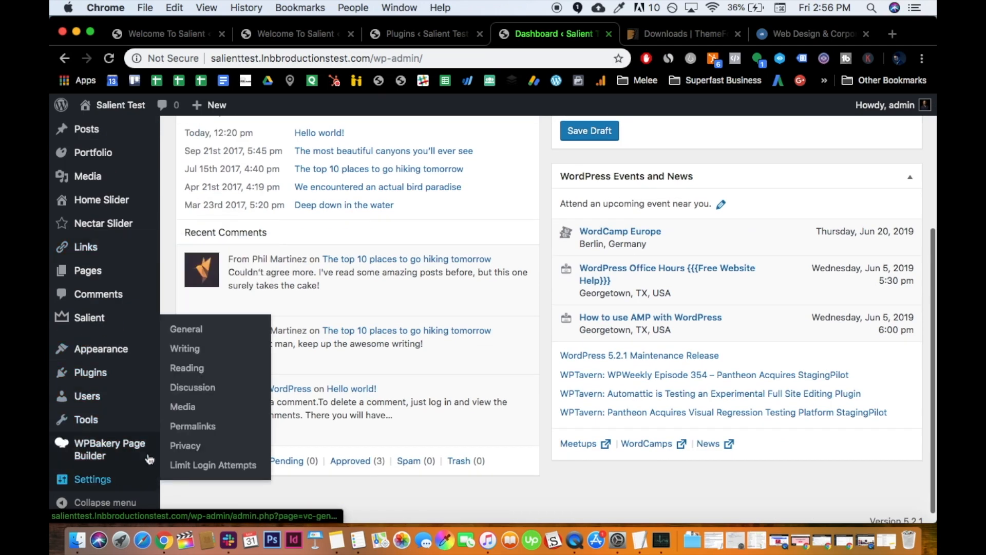
{"action": "left_click", "coordinate": [194, 369]}
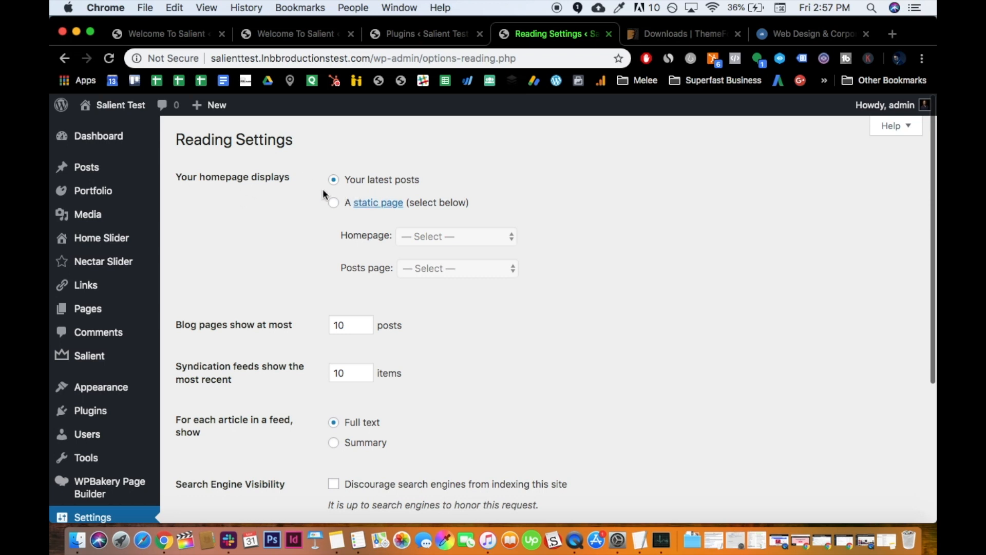
- Set the homepage to display a static page, using Magazine Blog Landing as the homepage
{"action": "left_click", "coordinate": [335, 204]}
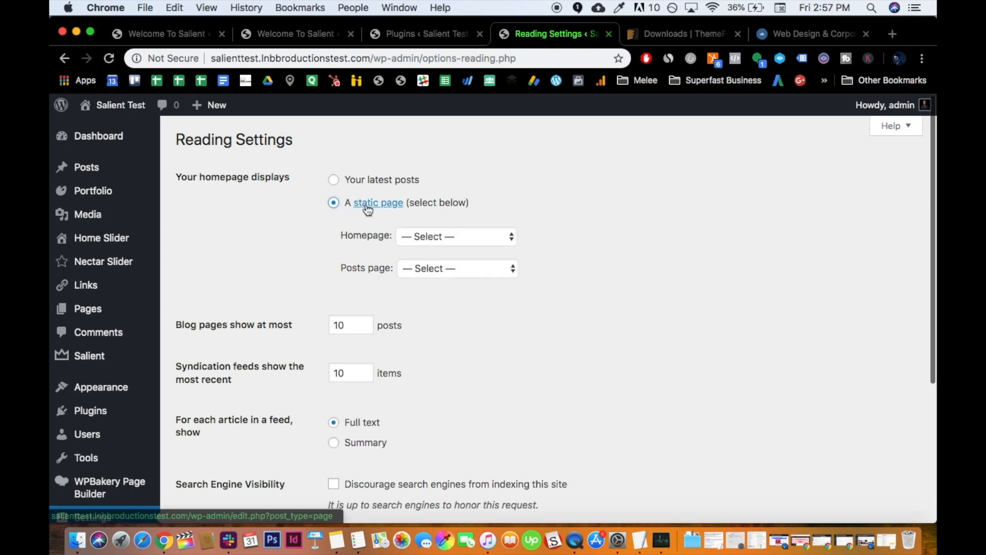
{"action": "left_click", "coordinate": [435, 237]}
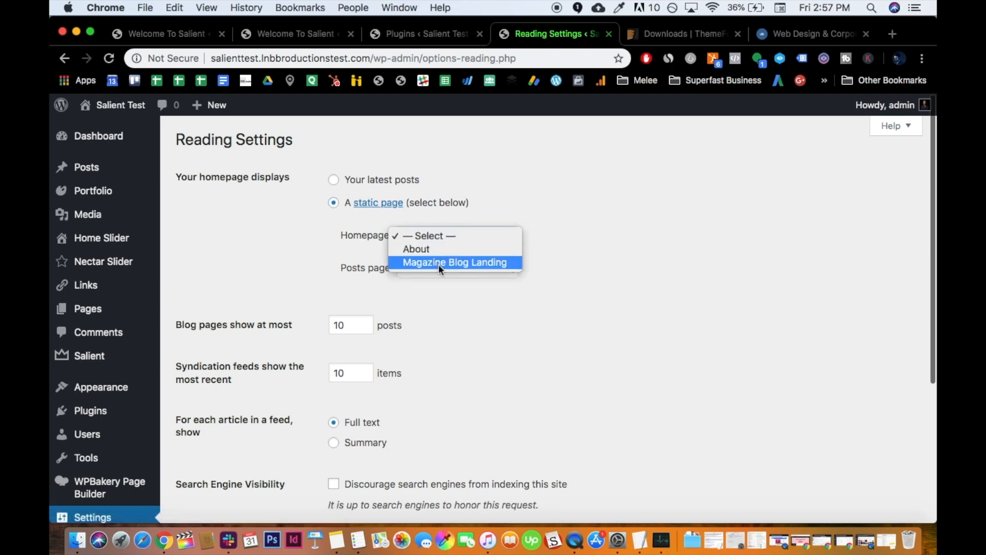
{"action": "left_click", "coordinate": [412, 262]}
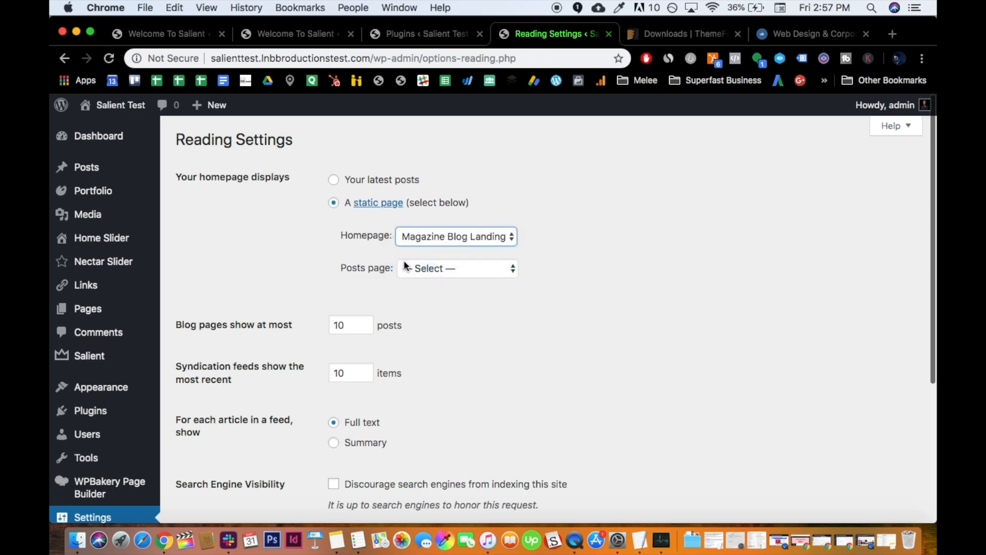
{"action": "left_click", "coordinate": [417, 237]}
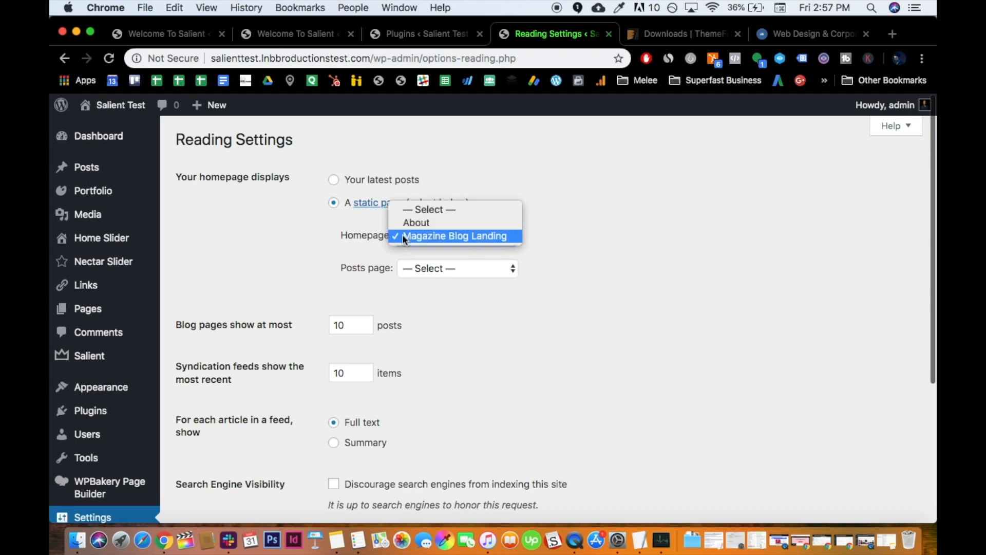
{"action": "left_click", "coordinate": [328, 261]}
- Set the posts page to About and save the reading settings
{"action": "left_click", "coordinate": [419, 270]}
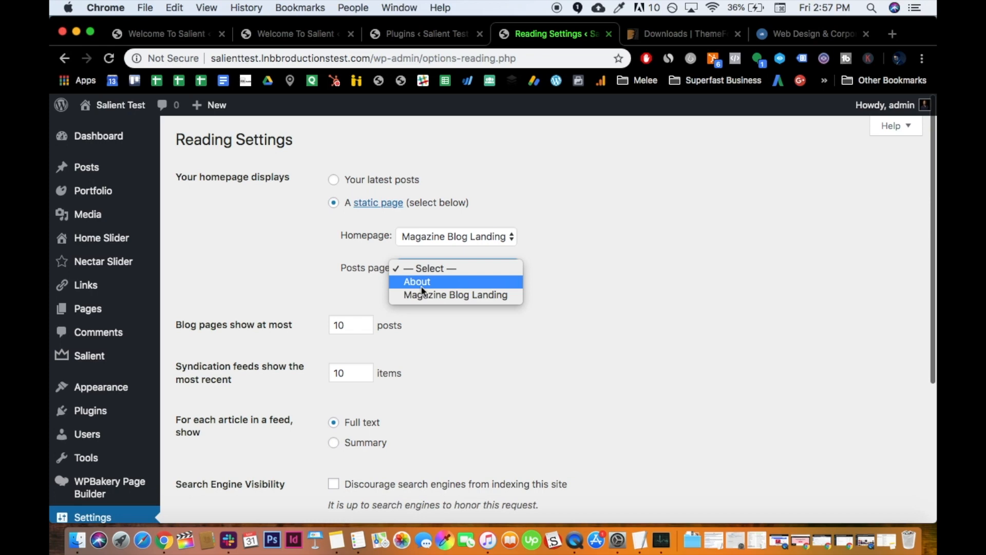
{"action": "left_click", "coordinate": [421, 286]}
{"action": "scroll", "coordinate": [226, 308], "scroll_direction": "down", "scroll_amount": 5}
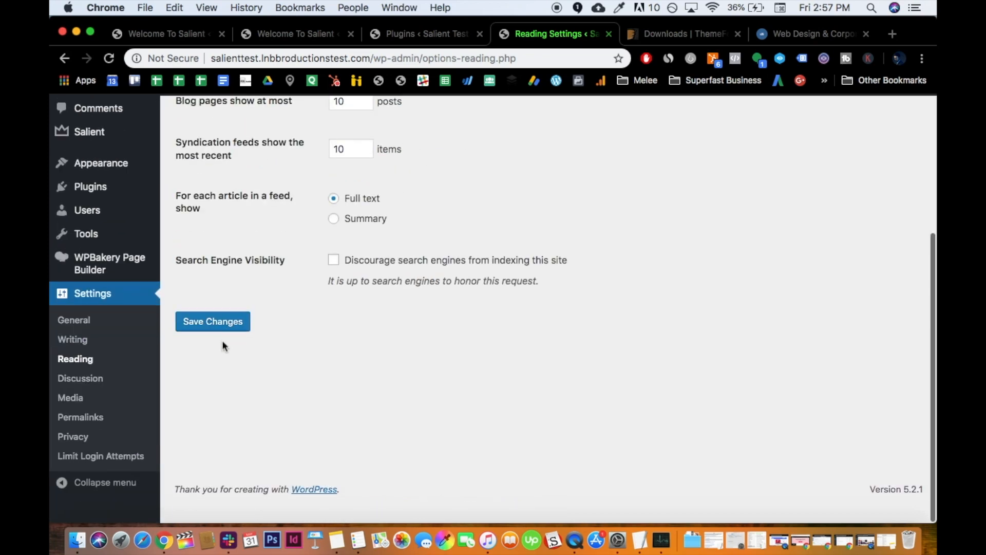
{"action": "left_click", "coordinate": [223, 347]}
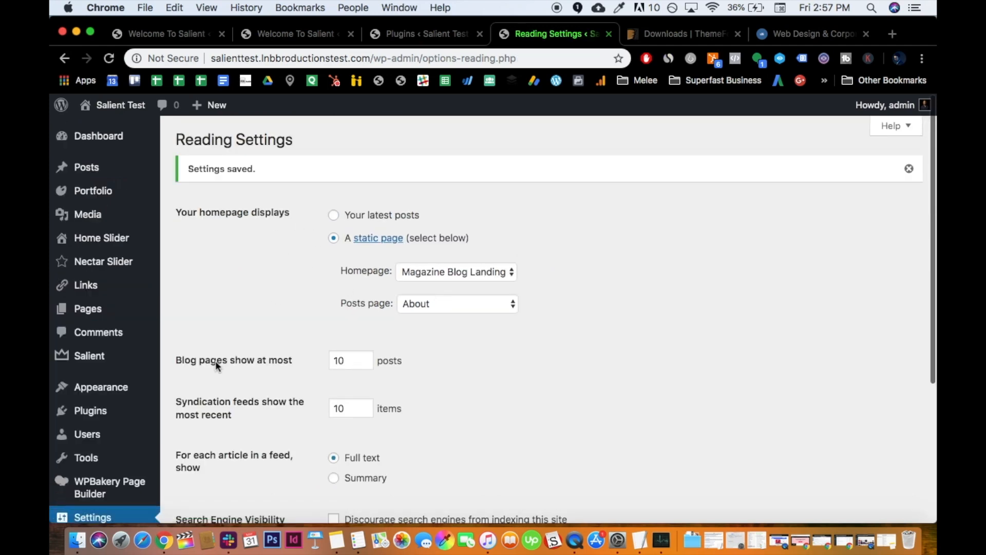
{"action": "mouse_move", "coordinate": [97, 388]}
{"action": "left_click", "coordinate": [404, 308]}
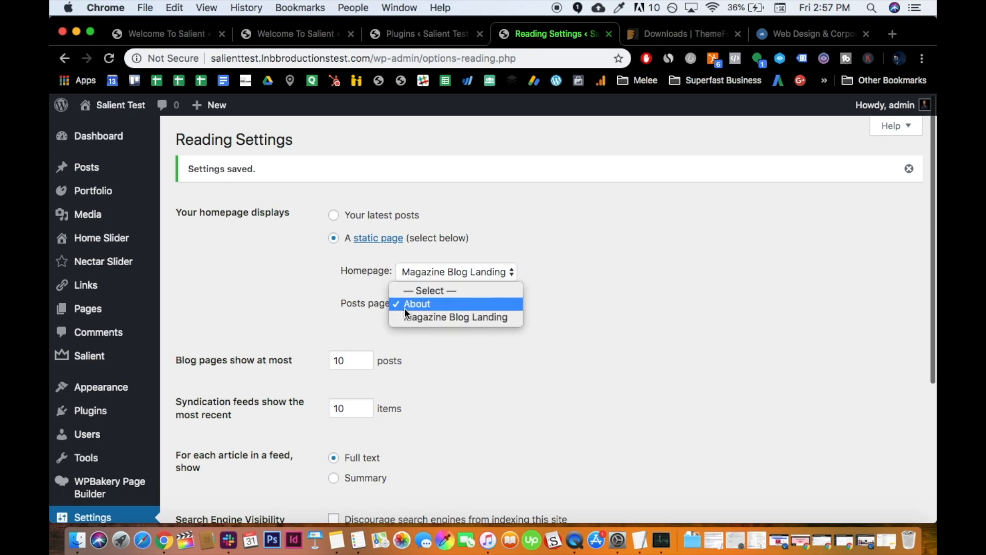
{"action": "left_click", "coordinate": [347, 285]}
{"action": "scroll", "coordinate": [199, 315], "scroll_direction": "down", "scroll_amount": 5}
{"action": "scroll", "coordinate": [198, 315], "scroll_direction": "up", "scroll_amount": 5}
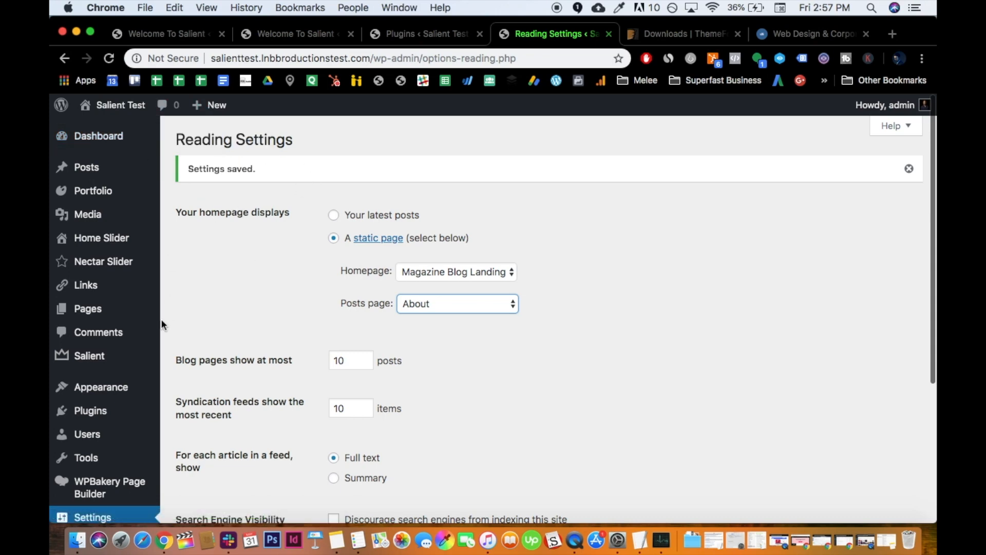
{"action": "scroll", "coordinate": [170, 319], "scroll_direction": "down", "scroll_amount": 3}
{"action": "mouse_move", "coordinate": [93, 231]}
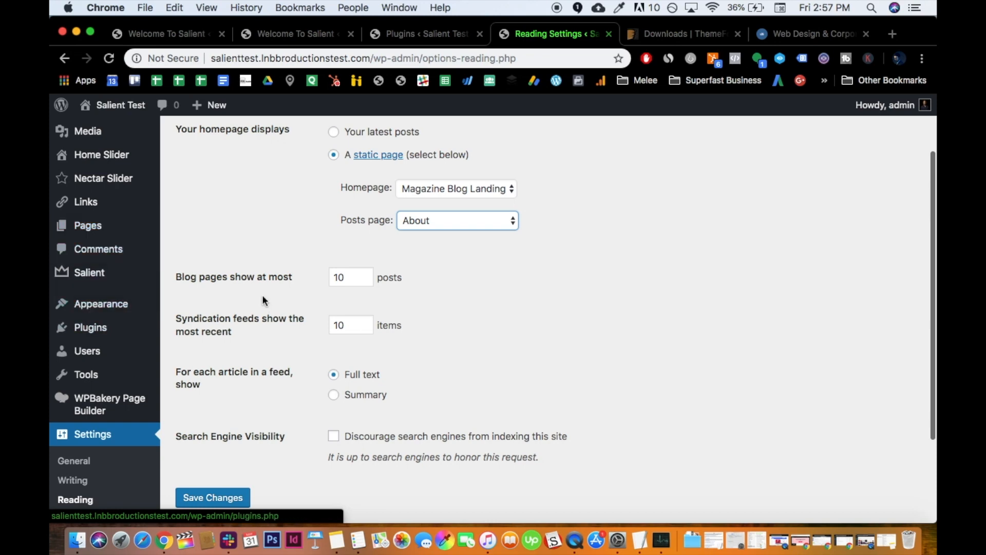
{"action": "scroll", "coordinate": [244, 240], "scroll_direction": "up", "scroll_amount": 2}
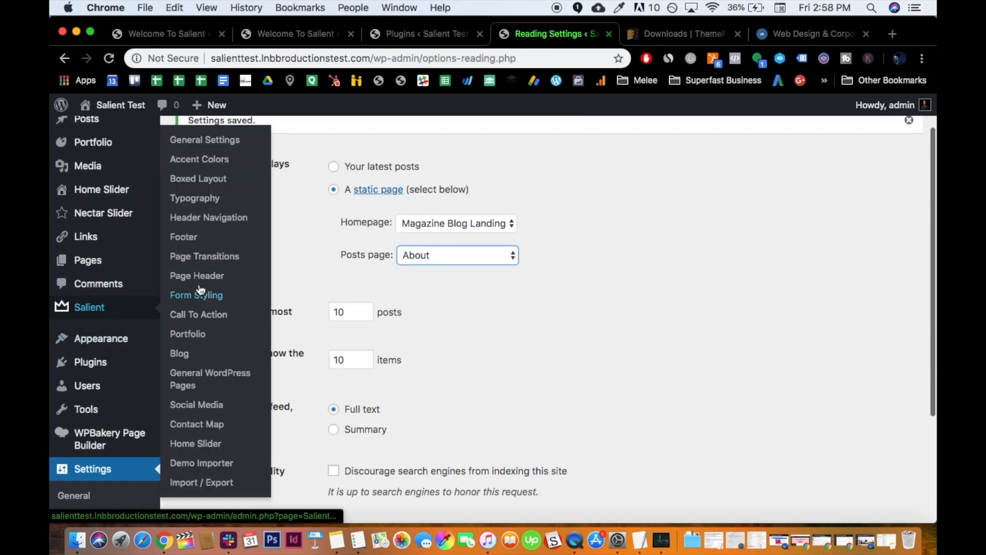
{"action": "scroll", "coordinate": [149, 202], "scroll_direction": "up", "scroll_amount": 2}
- Visit the live site and examine the whole magazine landing page used as the homepage
{"action": "mouse_move", "coordinate": [106, 110]}
{"action": "left_click", "coordinate": [112, 131]}
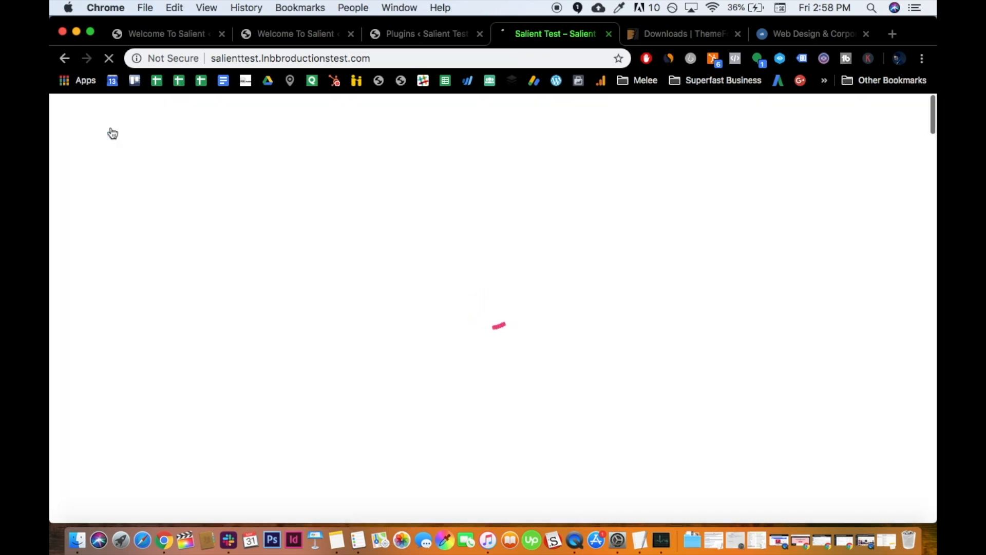
{"action": "scroll", "coordinate": [107, 303], "scroll_direction": "down", "scroll_amount": 7}
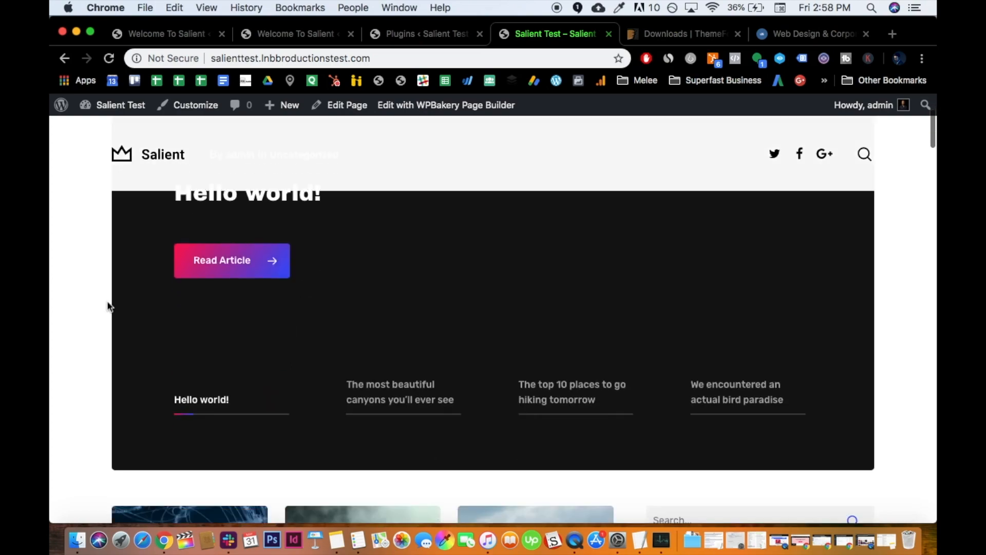
{"action": "scroll", "coordinate": [108, 306], "scroll_direction": "down", "scroll_amount": 15}
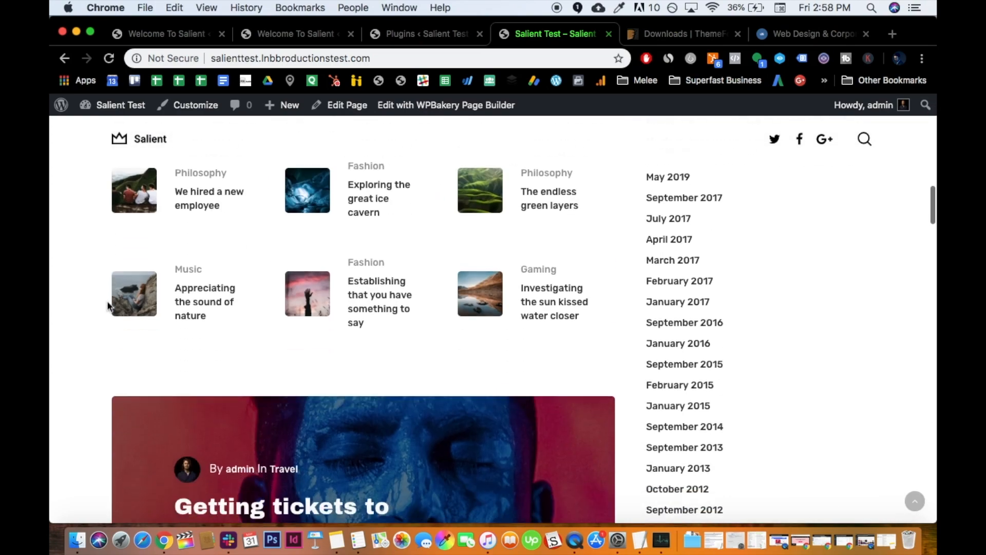
{"action": "scroll", "coordinate": [107, 304], "scroll_direction": "down", "scroll_amount": 15}
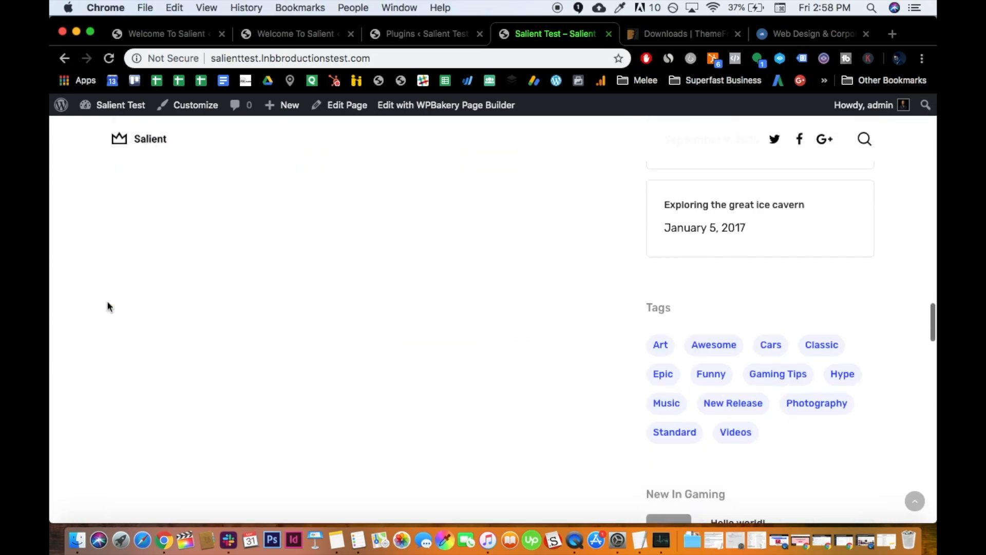
{"action": "scroll", "coordinate": [108, 306], "scroll_direction": "down", "scroll_amount": 15}
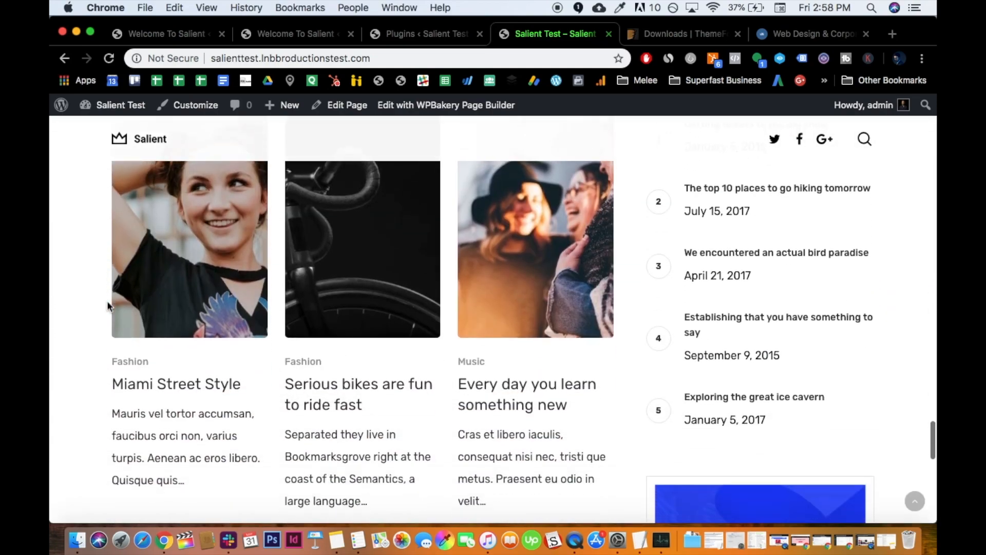
{"action": "scroll", "coordinate": [108, 303], "scroll_direction": "up", "scroll_amount": 20}
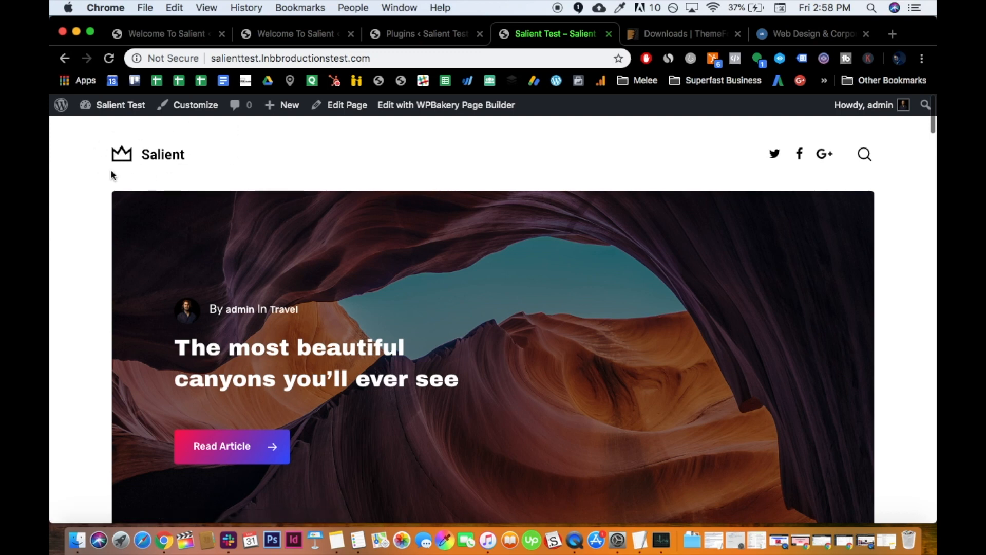
- Return to the WordPress dashboard and open Salient's Header Navigation options
{"action": "left_click", "coordinate": [399, 41]}
{"action": "left_click", "coordinate": [506, 39]}
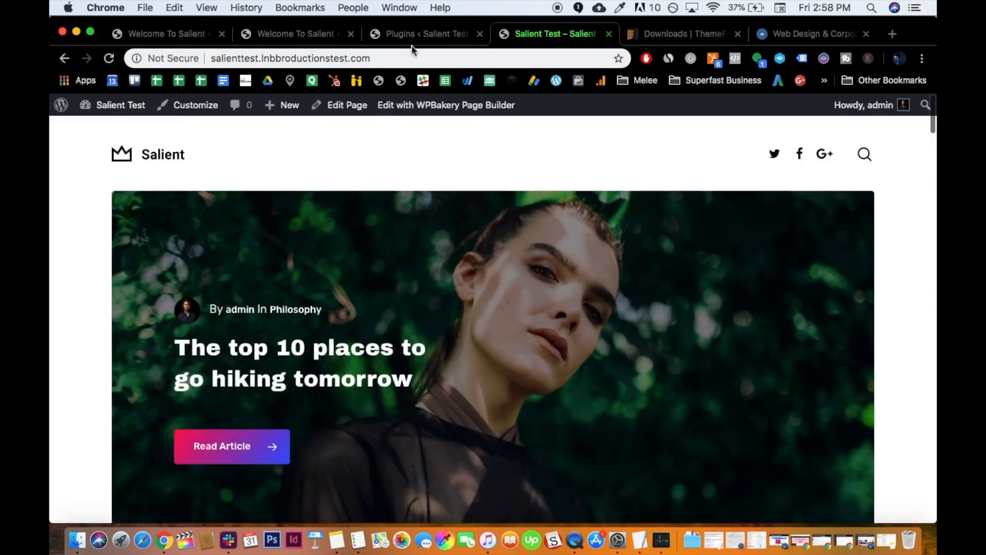
{"action": "mouse_move", "coordinate": [115, 105]}
{"action": "left_click", "coordinate": [102, 129]}
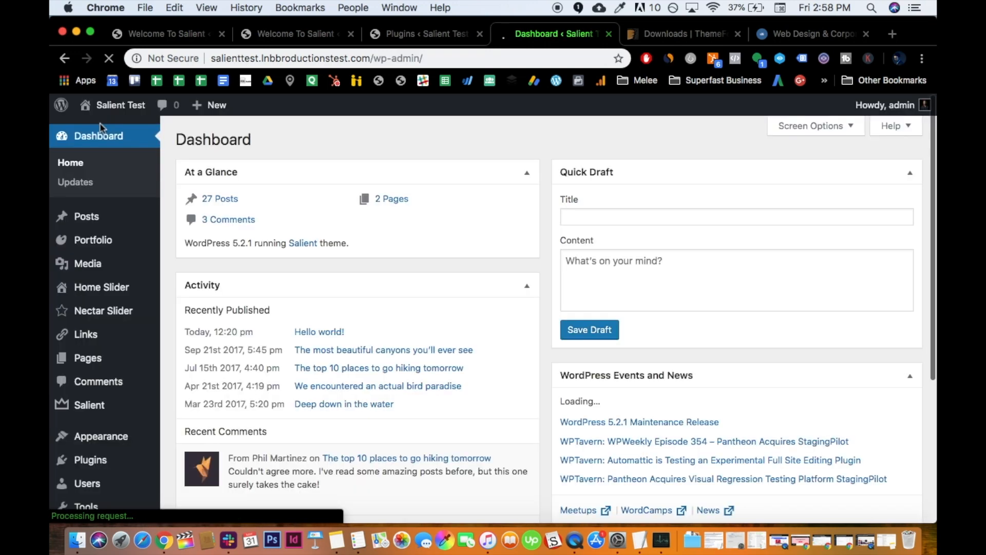
{"action": "mouse_move", "coordinate": [114, 405]}
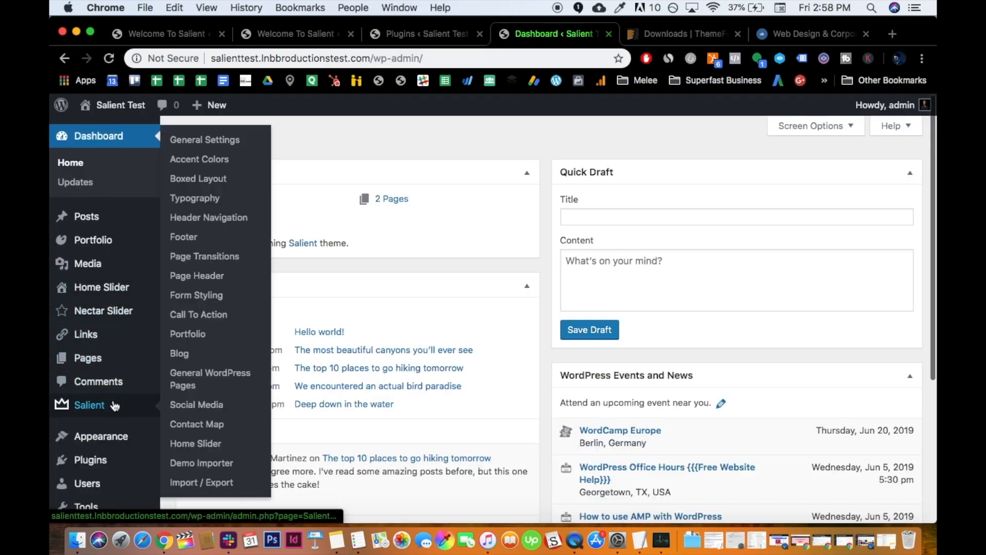
{"action": "left_click", "coordinate": [233, 222]}
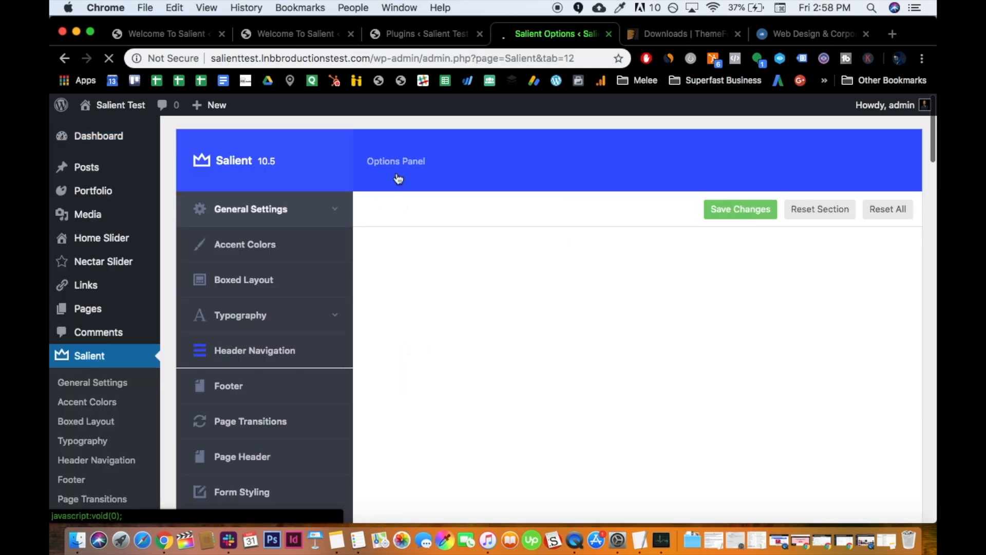
- Remove the standard logo and the retina logo from the header options and save the changes
{"action": "scroll", "coordinate": [384, 204], "scroll_direction": "down", "scroll_amount": 3}
{"action": "scroll", "coordinate": [383, 203], "scroll_direction": "down", "scroll_amount": 4}
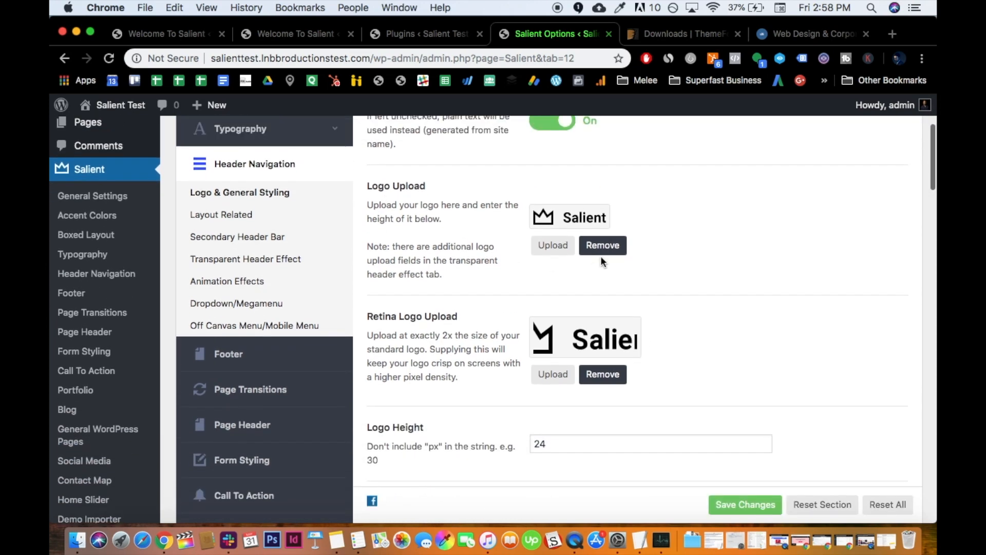
{"action": "left_click", "coordinate": [602, 249]}
{"action": "left_click", "coordinate": [602, 374]}
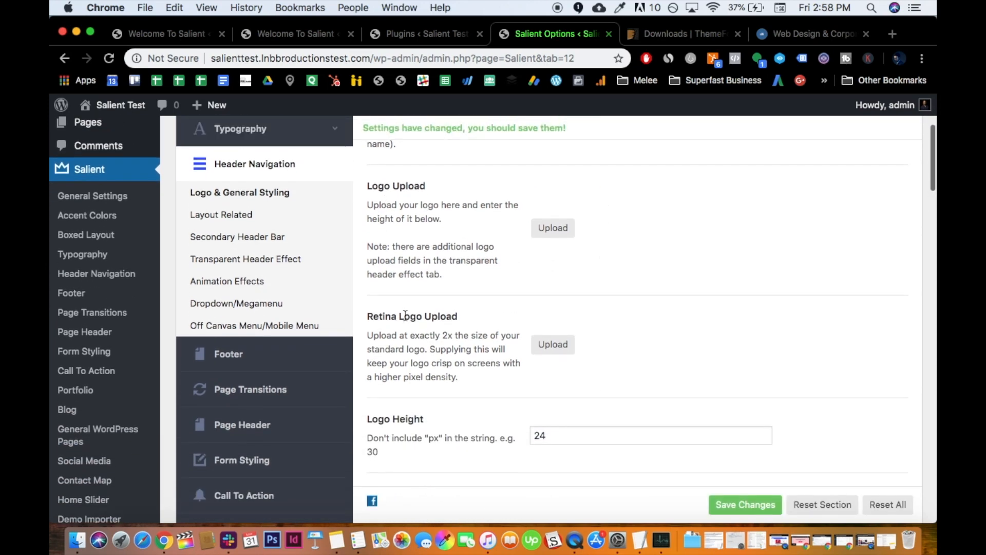
{"action": "scroll", "coordinate": [405, 314], "scroll_direction": "up", "scroll_amount": 5}
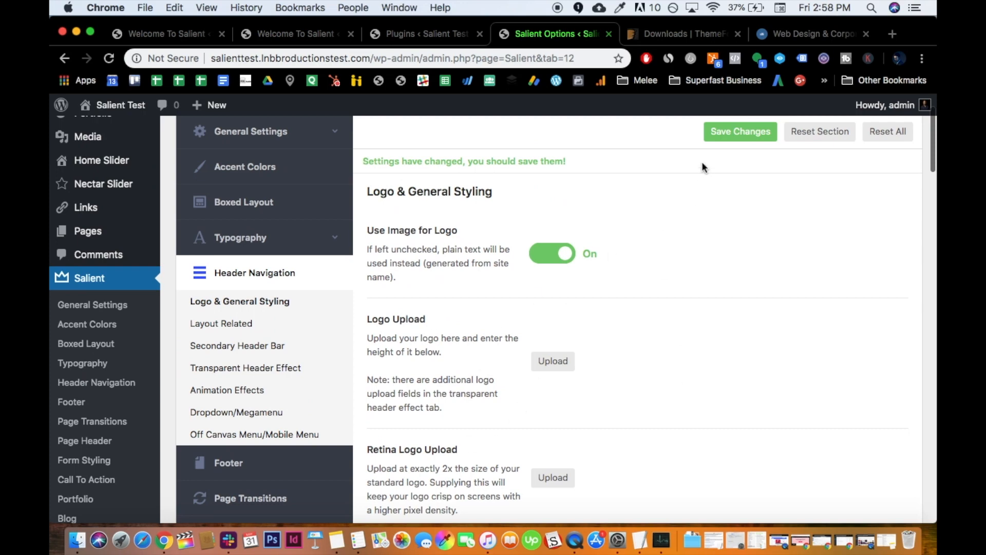
{"action": "left_click", "coordinate": [719, 134]}
- Open the live site in a new tab and check the logo area of its header
{"action": "scroll", "coordinate": [513, 306], "scroll_direction": "down", "scroll_amount": 3}
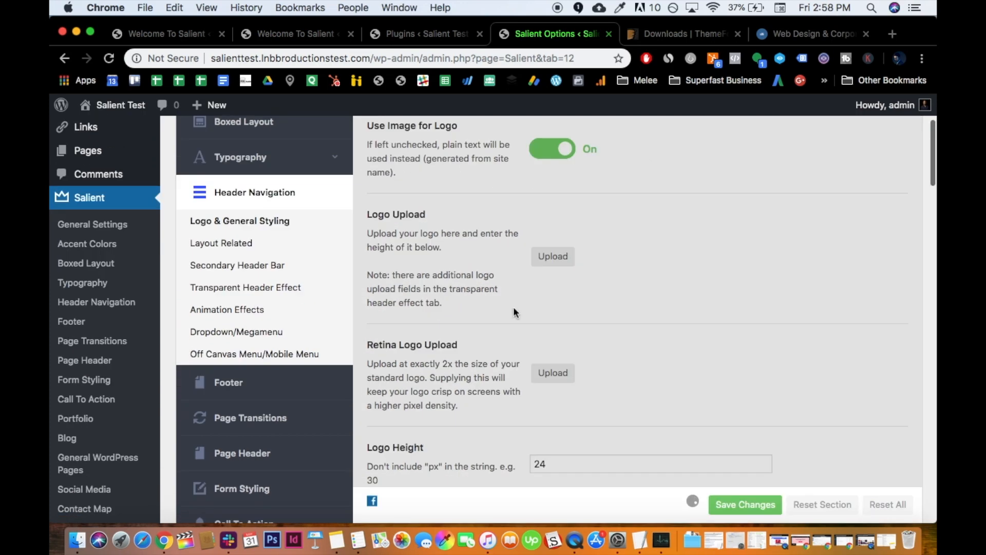
{"action": "scroll", "coordinate": [513, 306], "scroll_direction": "down", "scroll_amount": 5}
{"action": "scroll", "coordinate": [586, 195], "scroll_direction": "up", "scroll_amount": 3}
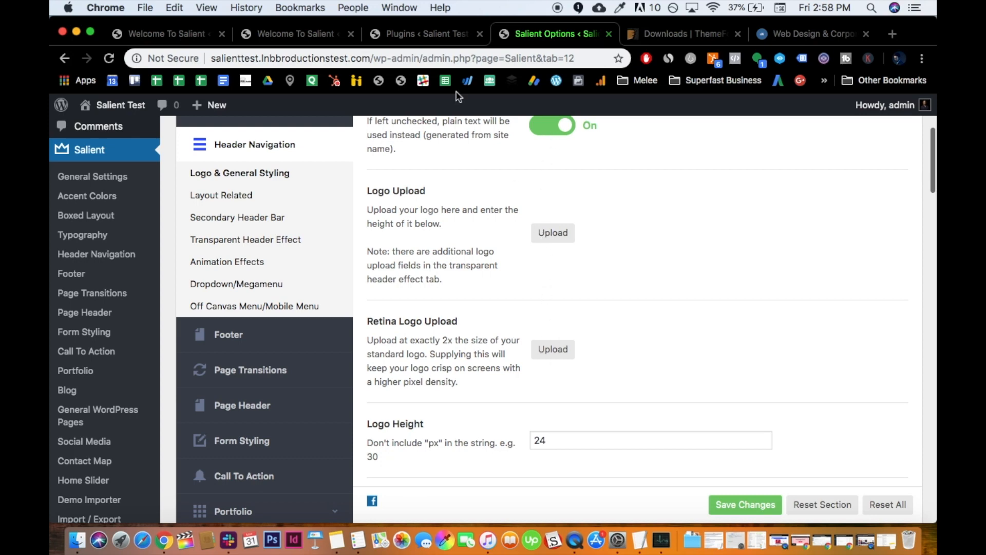
{"action": "scroll", "coordinate": [437, 55], "scroll_direction": "down", "scroll_amount": 1}
{"action": "mouse_move", "coordinate": [99, 104]}
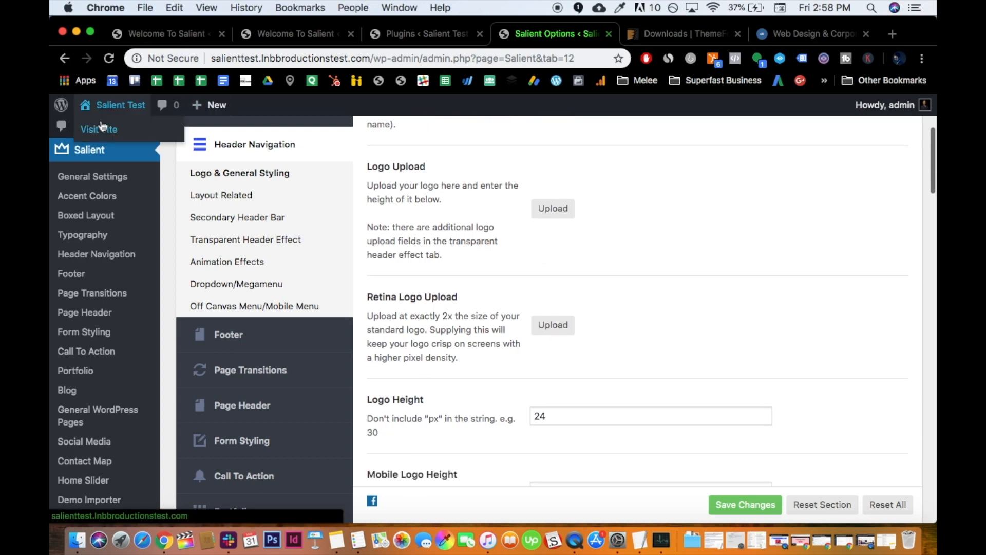
{"action": "right_click", "coordinate": [103, 130]}
{"action": "left_click", "coordinate": [155, 134]}
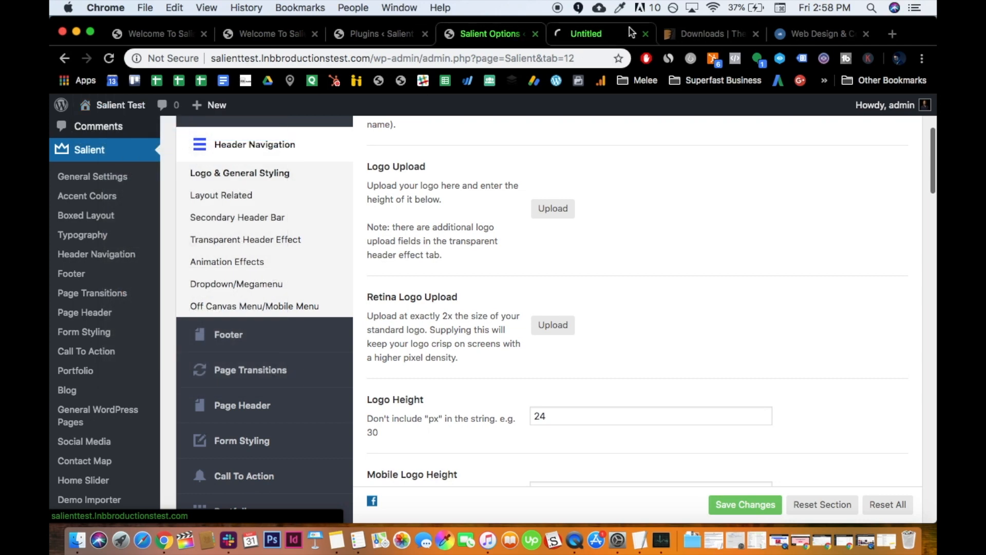
{"action": "left_click", "coordinate": [629, 29]}
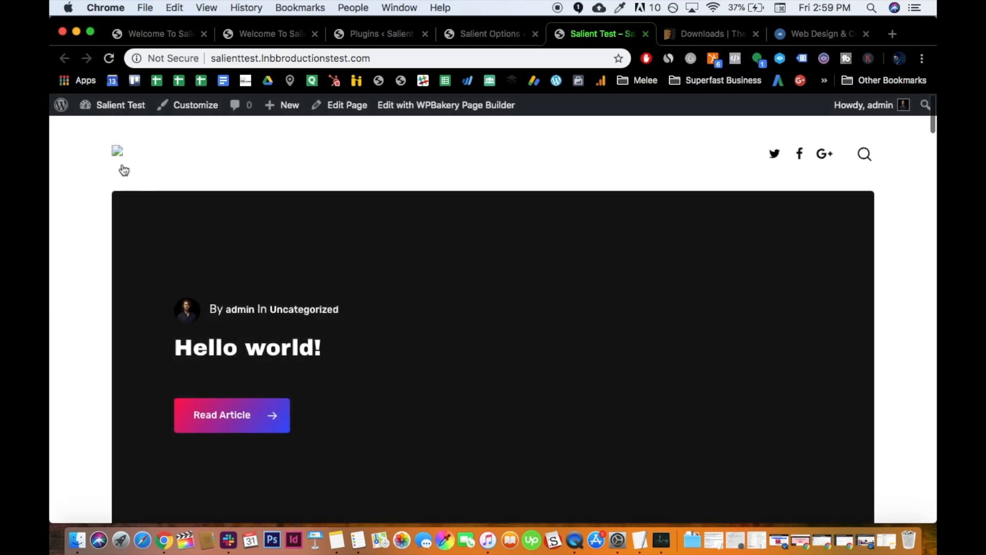
- Return to the Salient options and open the Transparent Header Effect settings of the header navigation
{"action": "left_click", "coordinate": [496, 35]}
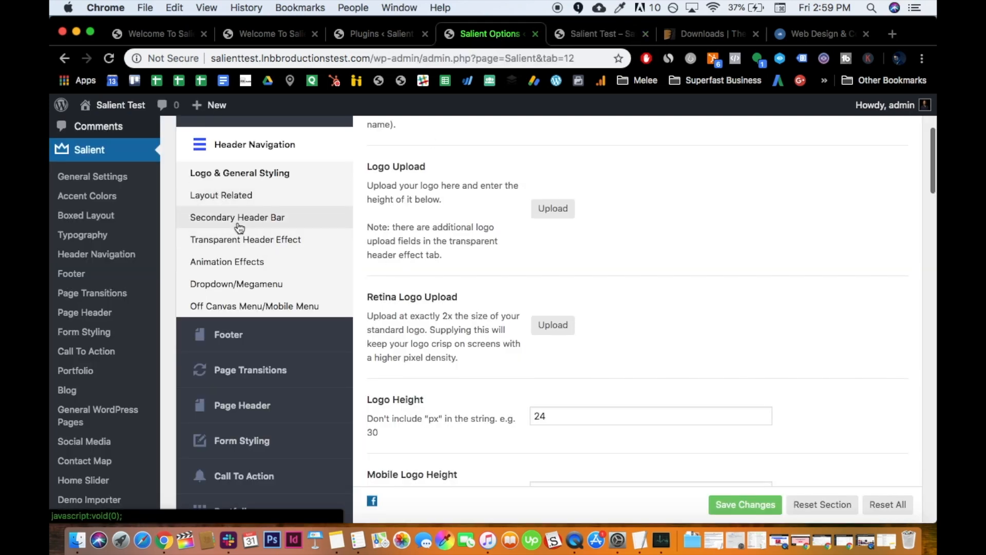
{"action": "left_click", "coordinate": [241, 252]}
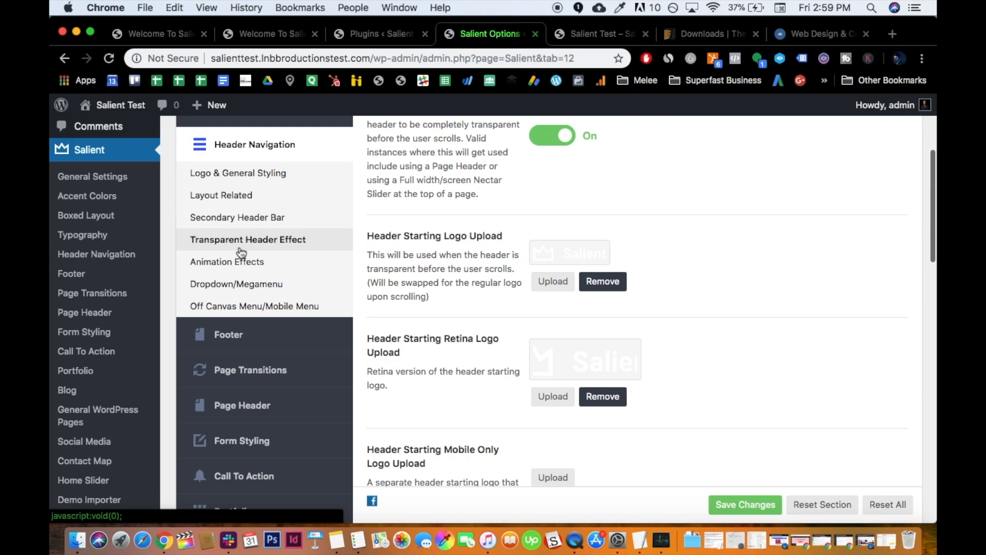
{"action": "scroll", "coordinate": [470, 218], "scroll_direction": "up", "scroll_amount": 4}
{"action": "scroll", "coordinate": [476, 213], "scroll_direction": "down", "scroll_amount": 2}
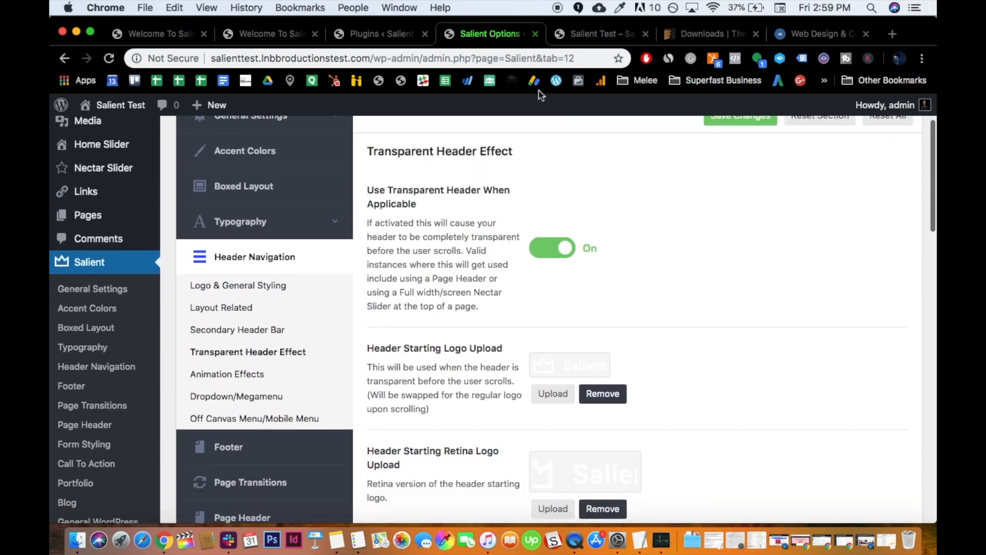
- Check the live homepage's header while scrolling, and return to the header starting logo settings
{"action": "left_click", "coordinate": [594, 34]}
{"action": "scroll", "coordinate": [457, 280], "scroll_direction": "down", "scroll_amount": 6}
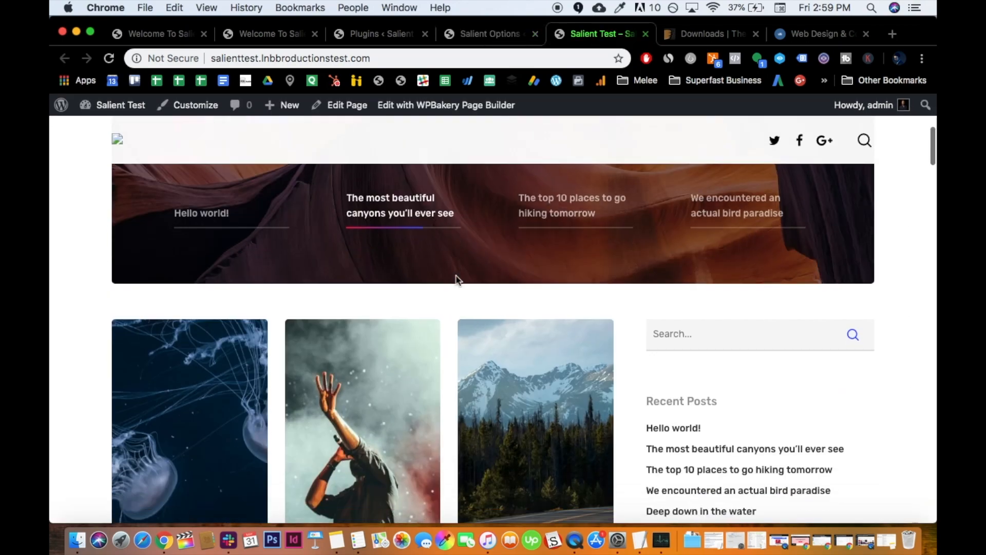
{"action": "scroll", "coordinate": [456, 279], "scroll_direction": "up", "scroll_amount": 6}
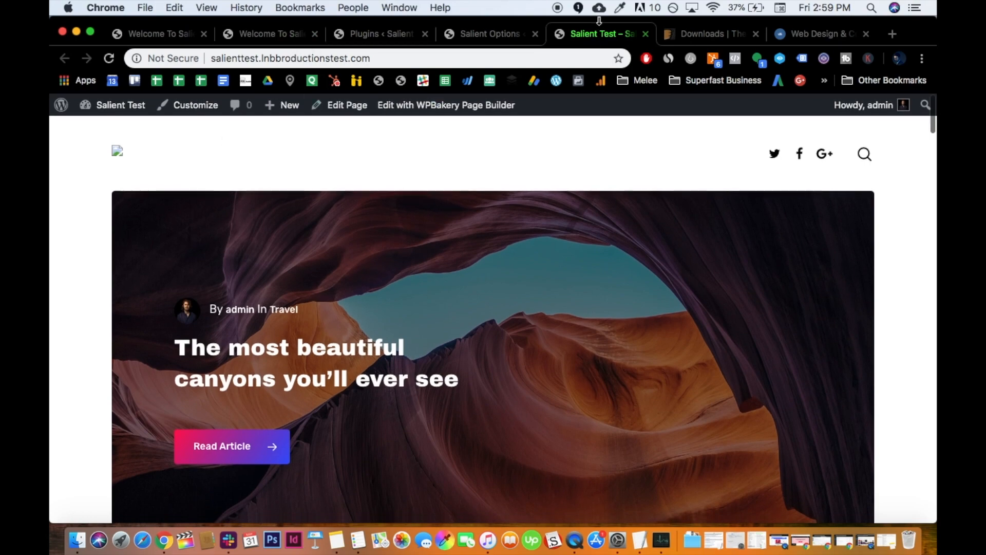
{"action": "left_click", "coordinate": [484, 34]}
{"action": "scroll", "coordinate": [401, 295], "scroll_direction": "down", "scroll_amount": 3}
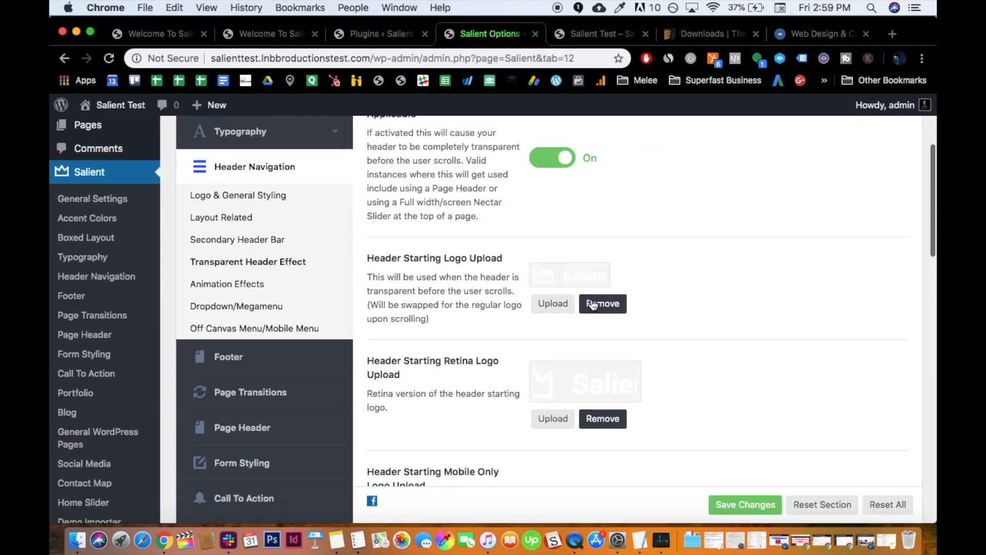
- Remove the header starting logo and the header starting retina logo from the Transparent Header Effect settings
{"action": "scroll", "coordinate": [452, 280], "scroll_direction": "down", "scroll_amount": 10}
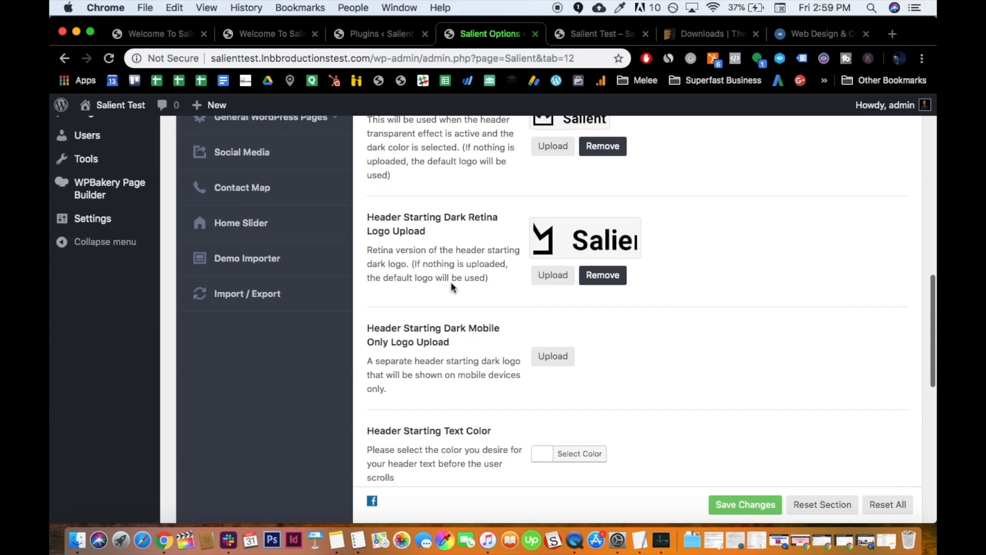
{"action": "scroll", "coordinate": [611, 239], "scroll_direction": "up", "scroll_amount": 5}
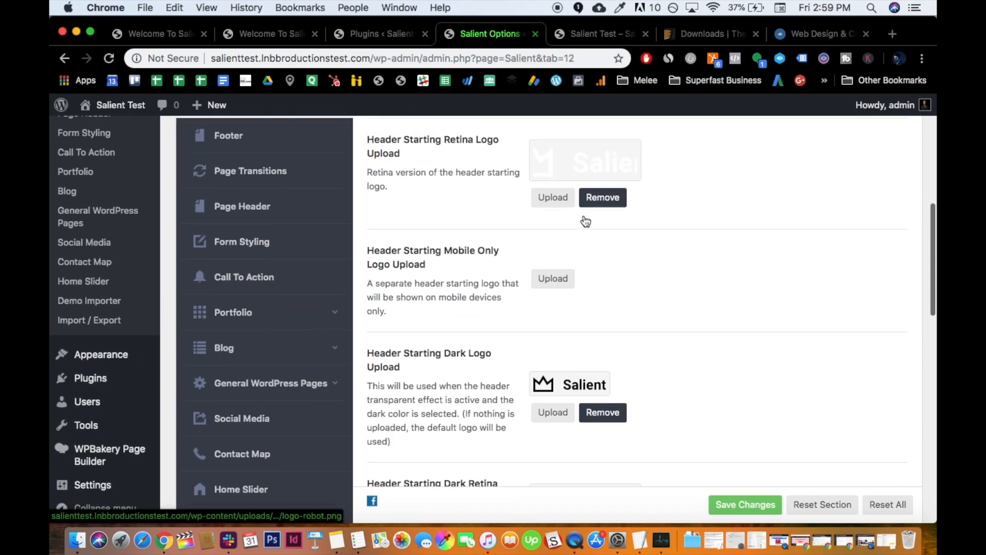
{"action": "scroll", "coordinate": [585, 220], "scroll_direction": "up", "scroll_amount": 4}
{"action": "left_click", "coordinate": [602, 278]}
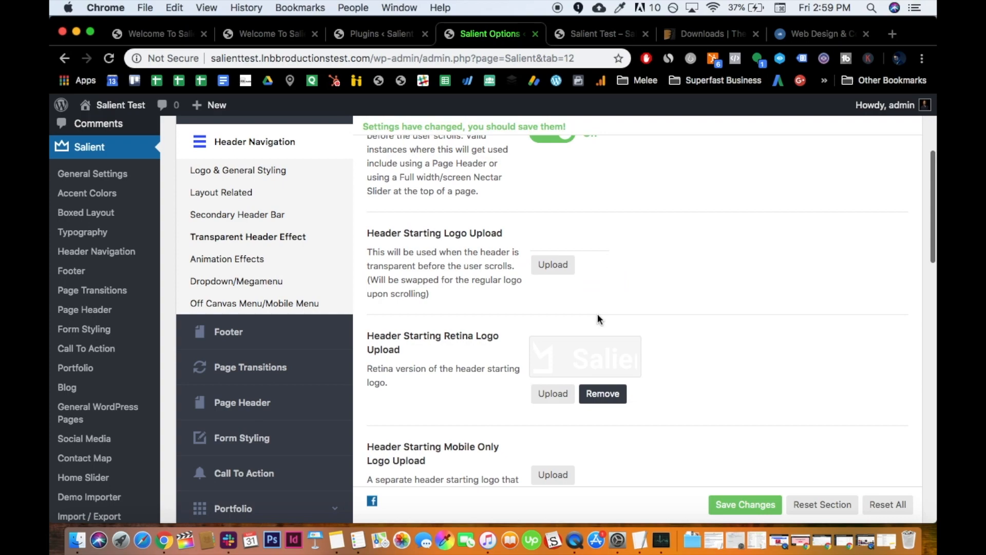
{"action": "left_click", "coordinate": [602, 403]}
- Remove the header starting dark logo and the header starting dark retina logo
{"action": "scroll", "coordinate": [595, 398], "scroll_direction": "down", "scroll_amount": 5}
{"action": "left_click", "coordinate": [603, 381]}
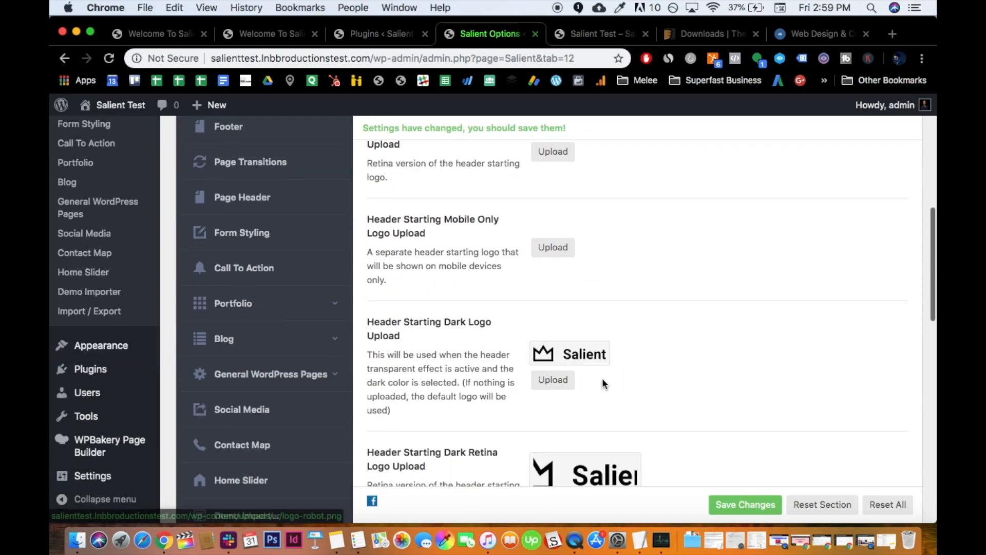
{"action": "scroll", "coordinate": [602, 383], "scroll_direction": "down", "scroll_amount": 2}
{"action": "left_click", "coordinate": [601, 396]}
- Review the transparent header's upload fields for the starting, retina, mobile-only and dark logos
{"action": "scroll", "coordinate": [577, 295], "scroll_direction": "up", "scroll_amount": 8}
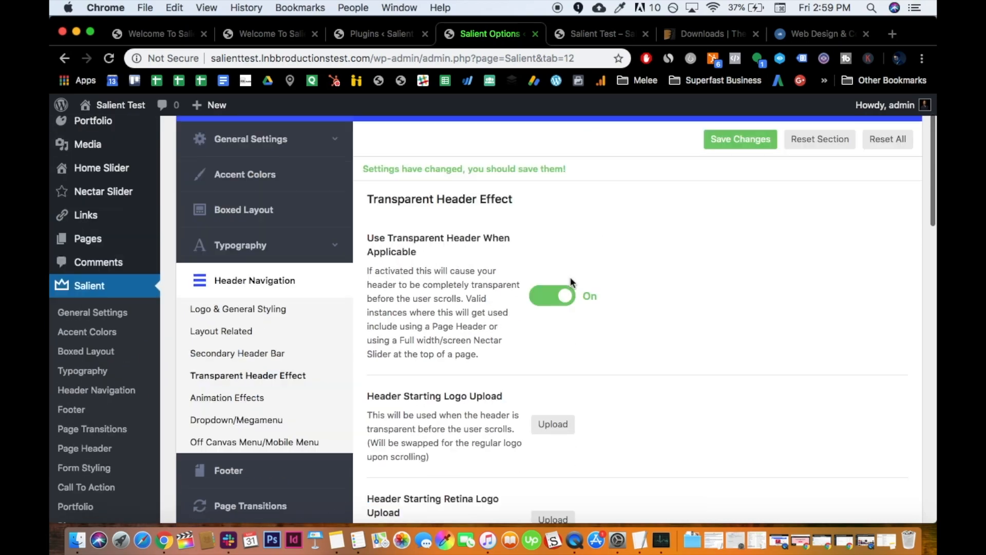
{"action": "scroll", "coordinate": [570, 277], "scroll_direction": "down", "scroll_amount": 5}
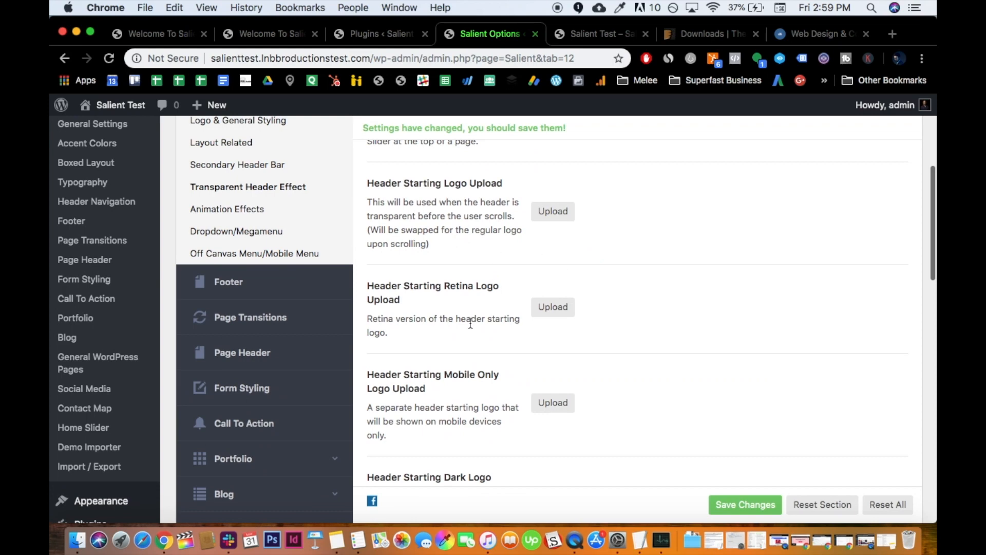
{"action": "scroll", "coordinate": [516, 255], "scroll_direction": "up", "scroll_amount": 2}
{"action": "scroll", "coordinate": [514, 262], "scroll_direction": "down", "scroll_amount": 4}
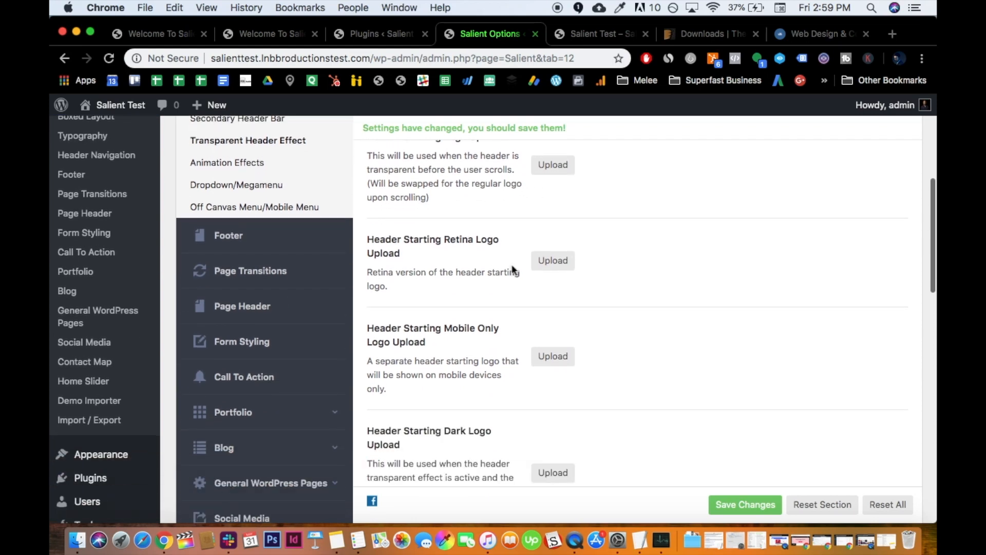
{"action": "scroll", "coordinate": [512, 264], "scroll_direction": "up", "scroll_amount": 3}
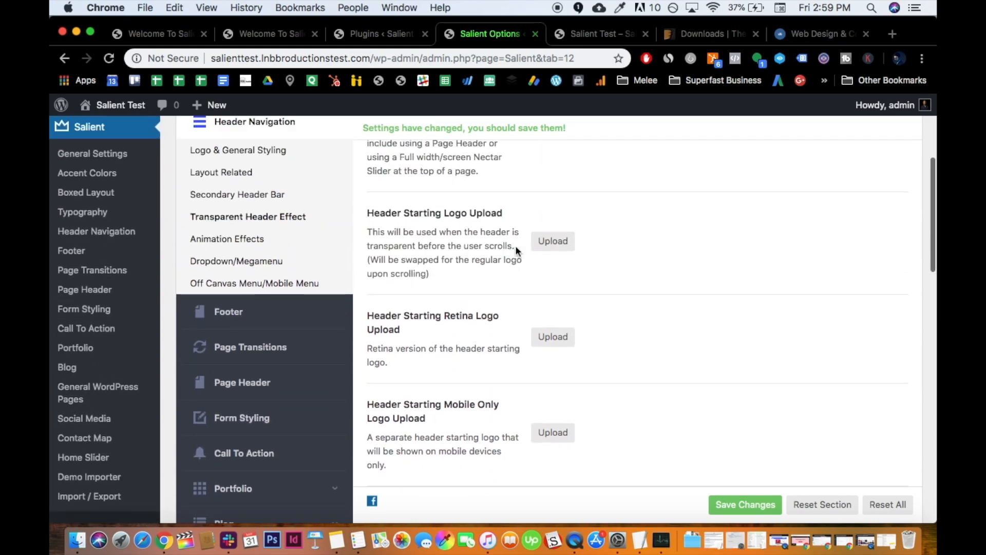
{"action": "scroll", "coordinate": [505, 301], "scroll_direction": "down", "scroll_amount": 5}
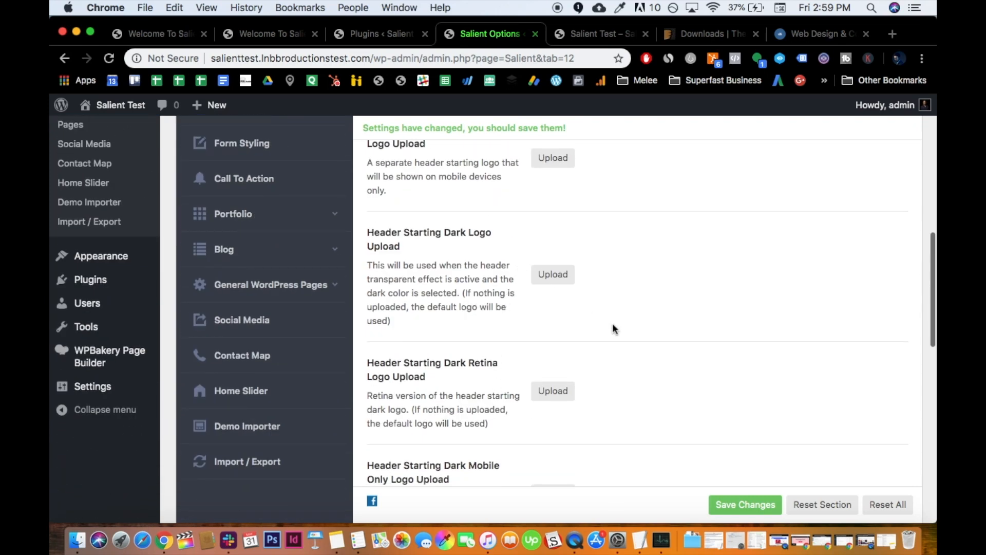
{"action": "scroll", "coordinate": [507, 302], "scroll_direction": "up", "scroll_amount": 5}
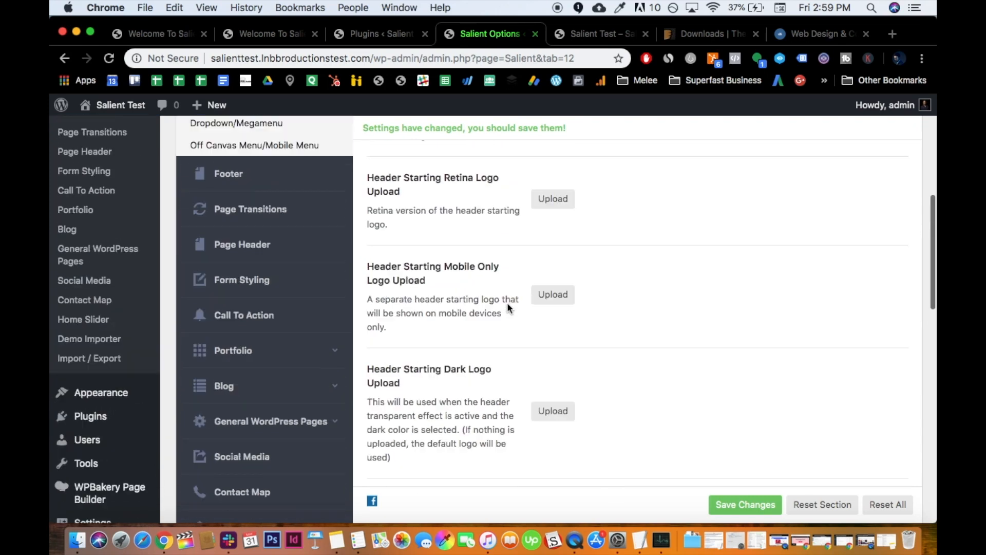
- Switch to the live homepage and compare the header's logo area at the page top and while scrolled, dismissing the calendar notification
{"action": "left_click", "coordinate": [596, 34]}
{"action": "scroll", "coordinate": [405, 356], "scroll_direction": "down", "scroll_amount": 5}
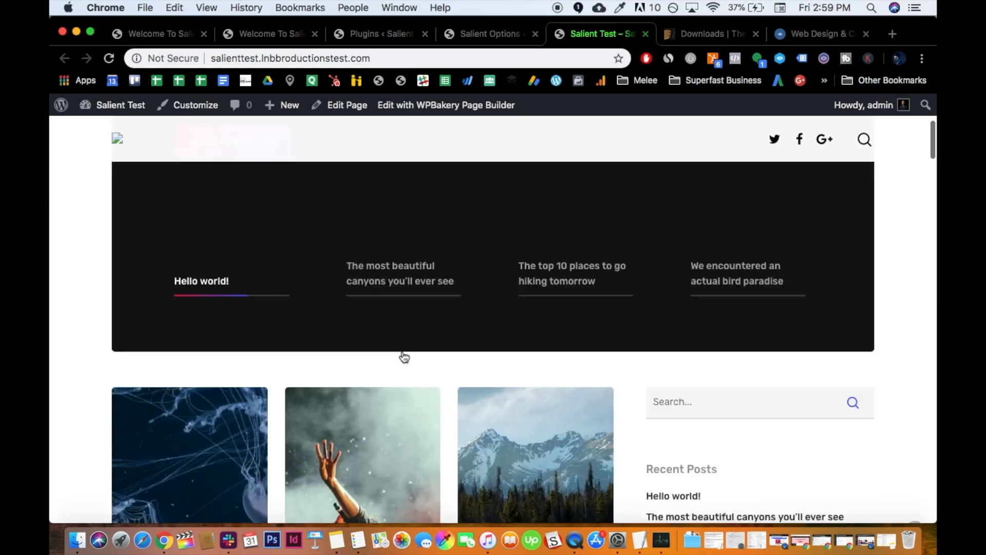
{"action": "scroll", "coordinate": [404, 355], "scroll_direction": "up", "scroll_amount": 5}
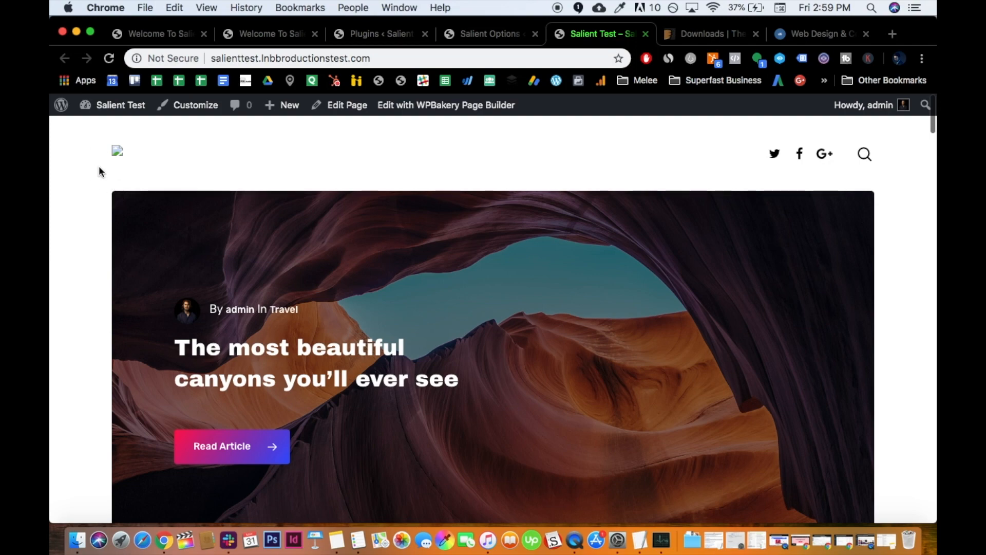
{"action": "scroll", "coordinate": [174, 307], "scroll_direction": "down", "scroll_amount": 4}
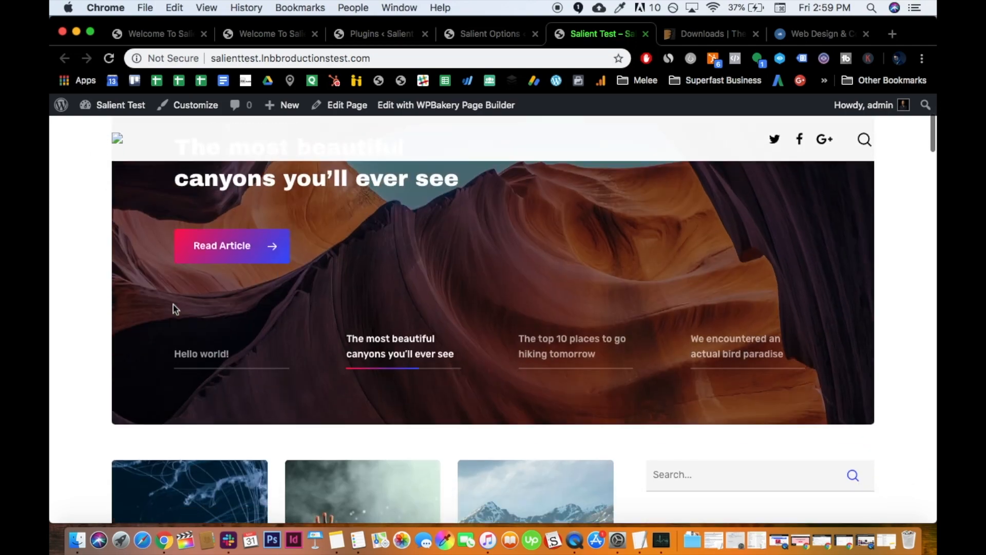
{"action": "scroll", "coordinate": [174, 307], "scroll_direction": "up", "scroll_amount": 4}
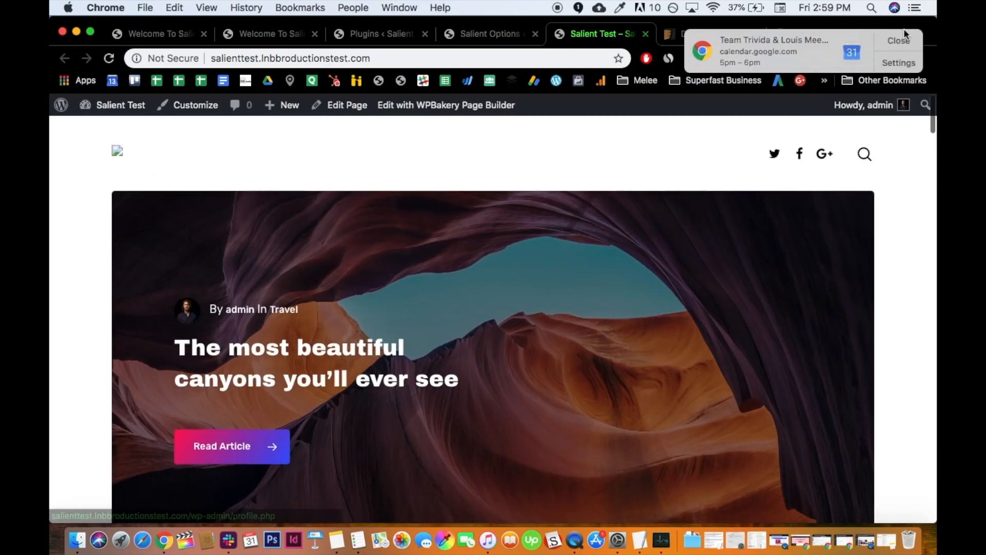
{"action": "left_click", "coordinate": [904, 32]}
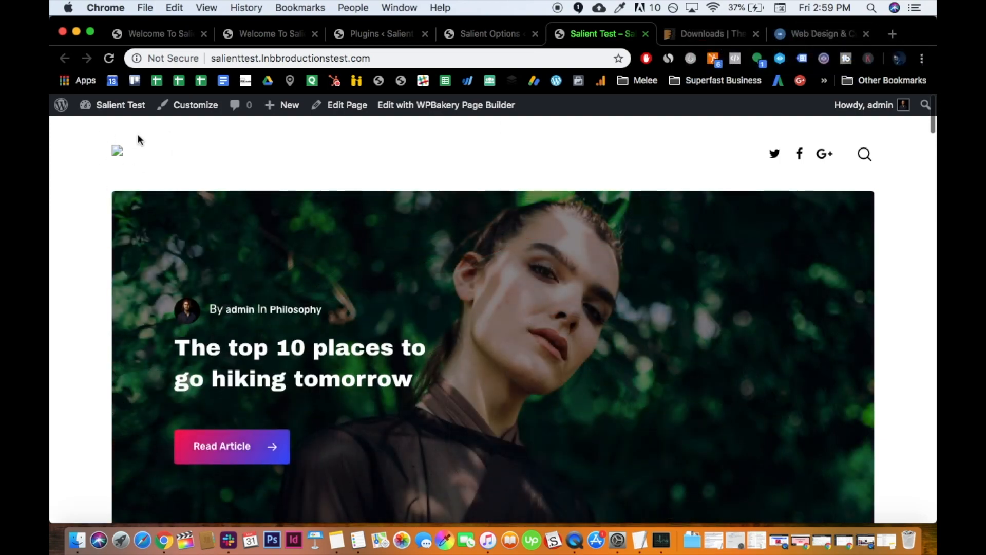
{"action": "scroll", "coordinate": [131, 250], "scroll_direction": "down", "scroll_amount": 5}
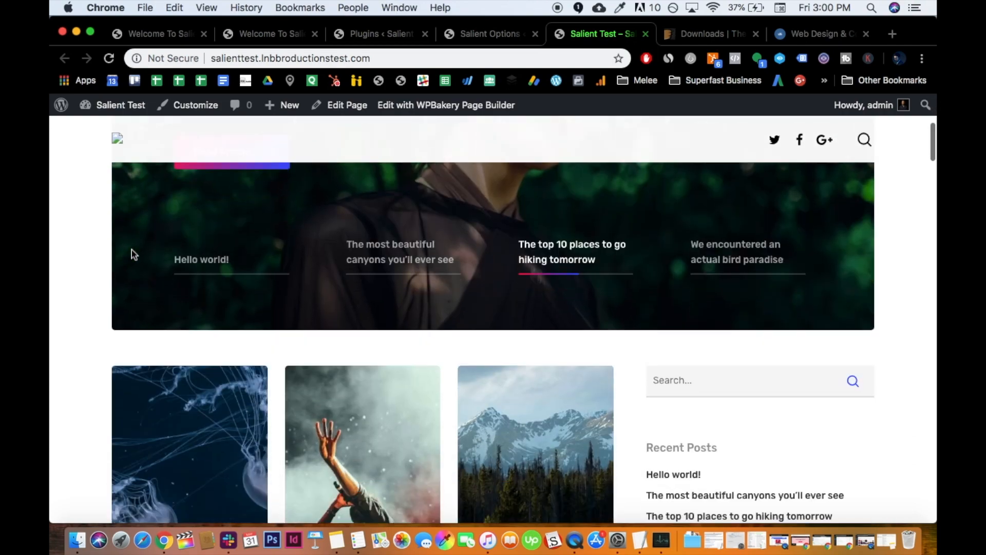
{"action": "scroll", "coordinate": [132, 250], "scroll_direction": "up", "scroll_amount": 5}
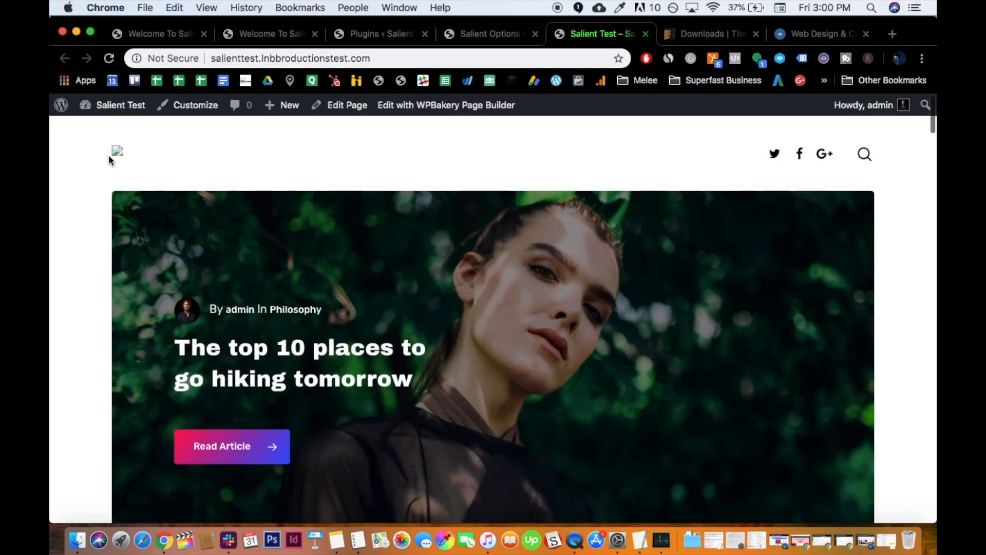
- Return to the Salient options and read through the descriptions of the transparent header's logo fields once more
{"action": "left_click", "coordinate": [490, 33]}
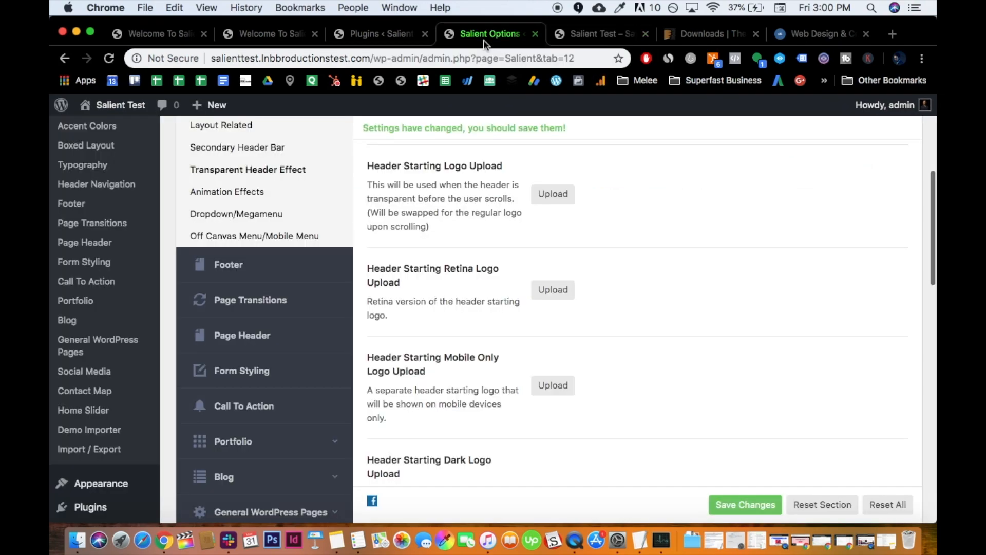
{"action": "scroll", "coordinate": [396, 311], "scroll_direction": "down", "scroll_amount": 2}
{"action": "scroll", "coordinate": [396, 307], "scroll_direction": "down", "scroll_amount": 5}
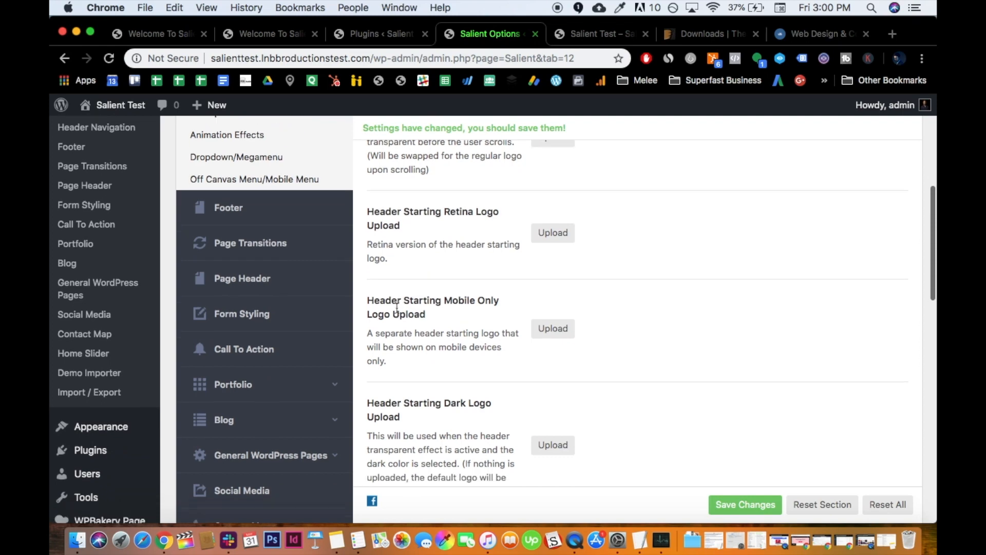
{"action": "scroll", "coordinate": [543, 353], "scroll_direction": "up", "scroll_amount": 7}
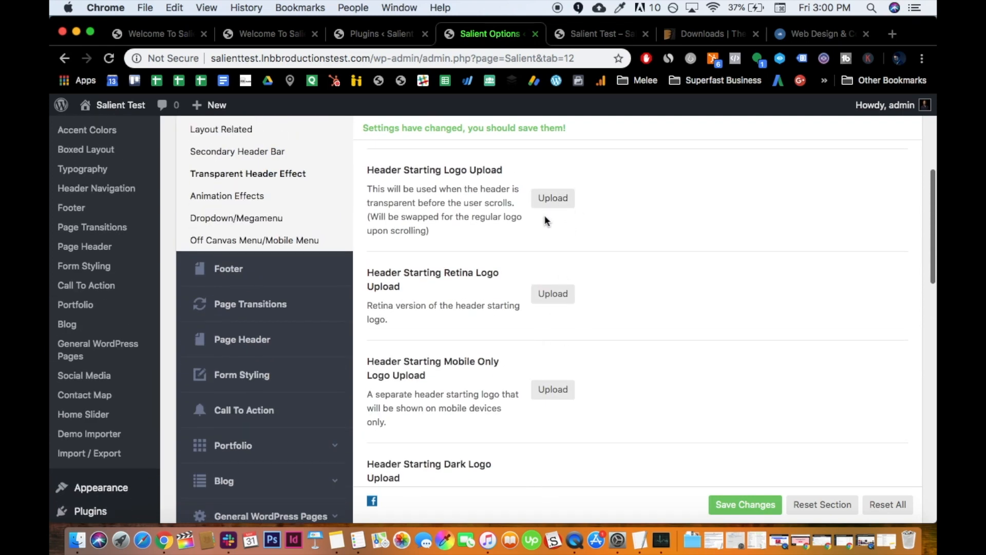
{"action": "scroll", "coordinate": [546, 220], "scroll_direction": "up", "scroll_amount": 10}
{"action": "scroll", "coordinate": [547, 221], "scroll_direction": "down", "scroll_amount": 6}
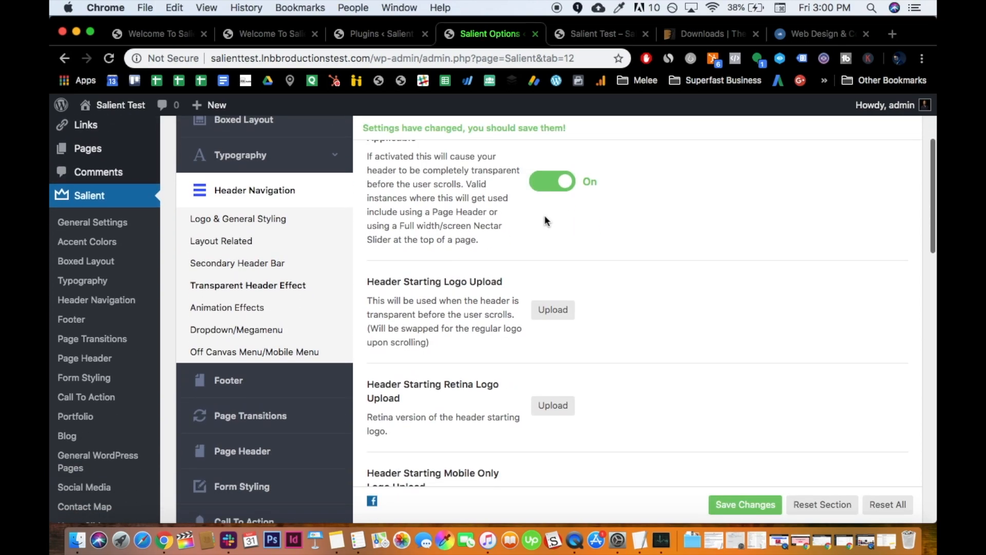
{"action": "scroll", "coordinate": [546, 311], "scroll_direction": "down", "scroll_amount": 4}
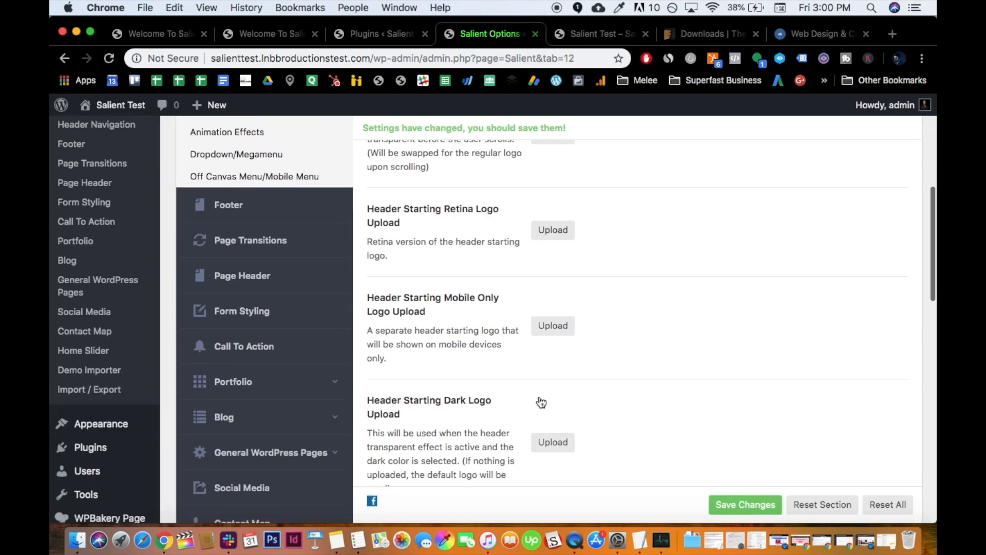
{"action": "scroll", "coordinate": [539, 400], "scroll_direction": "up", "scroll_amount": 2}
{"action": "scroll", "coordinate": [534, 308], "scroll_direction": "down", "scroll_amount": 7}
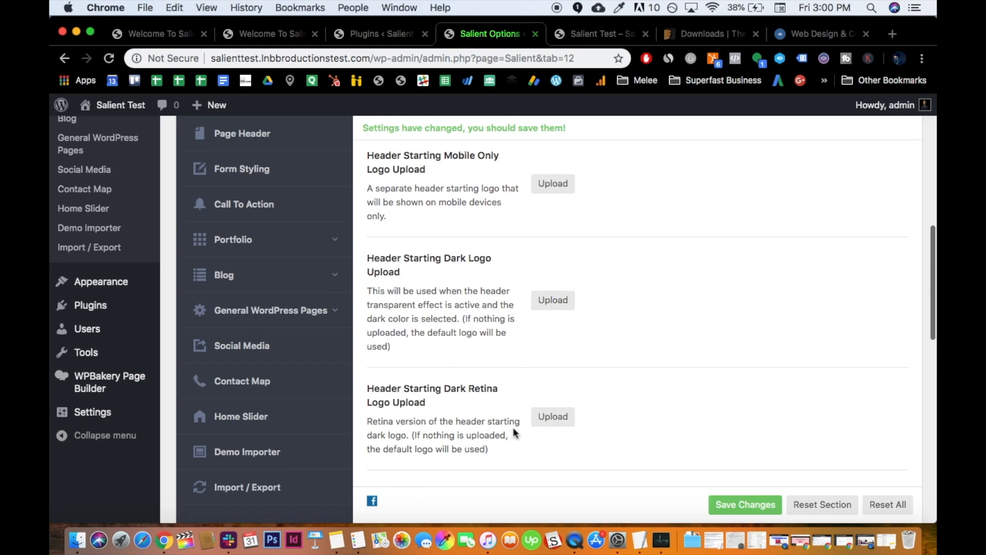
{"action": "scroll", "coordinate": [511, 298], "scroll_direction": "up", "scroll_amount": 10}
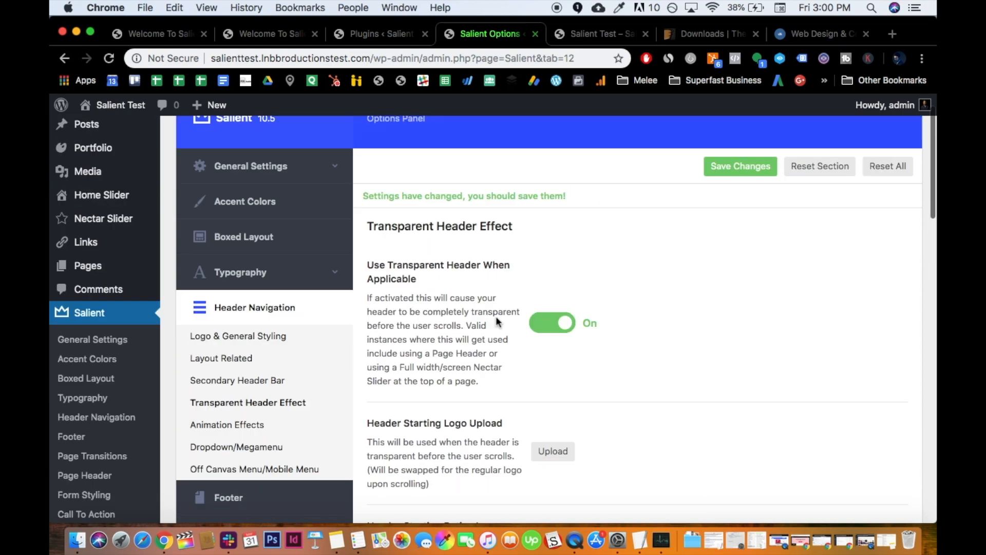
- Open the Logo & General Styling settings and start choosing a file from the computer for the standard logo upload
{"action": "left_click", "coordinate": [270, 336]}
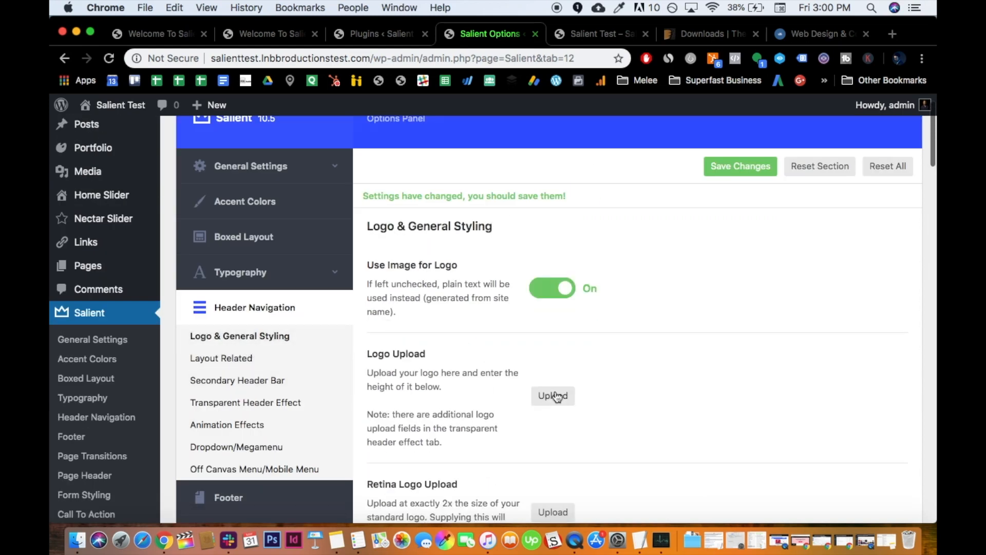
{"action": "scroll", "coordinate": [556, 397], "scroll_direction": "down", "scroll_amount": 1}
{"action": "left_click", "coordinate": [550, 344]}
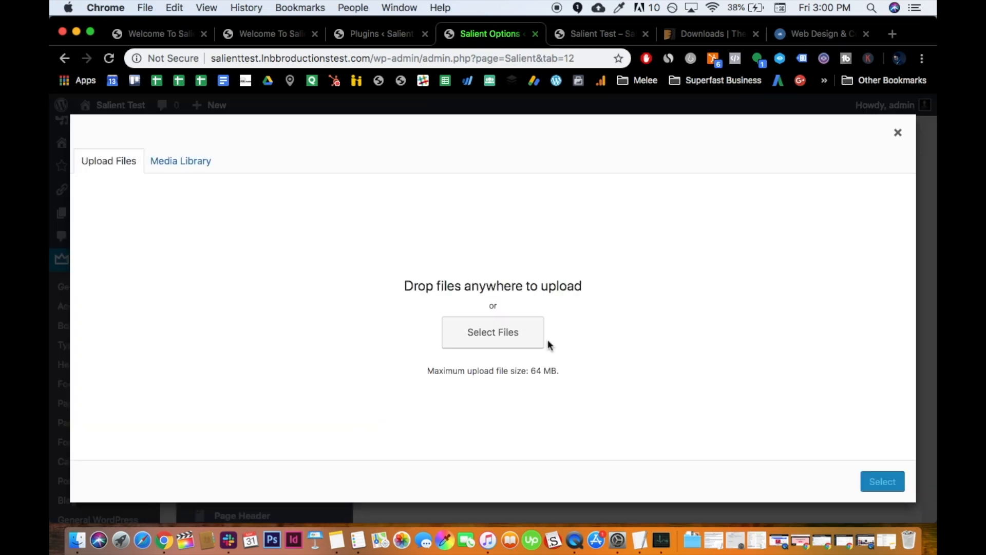
{"action": "left_click", "coordinate": [494, 337]}
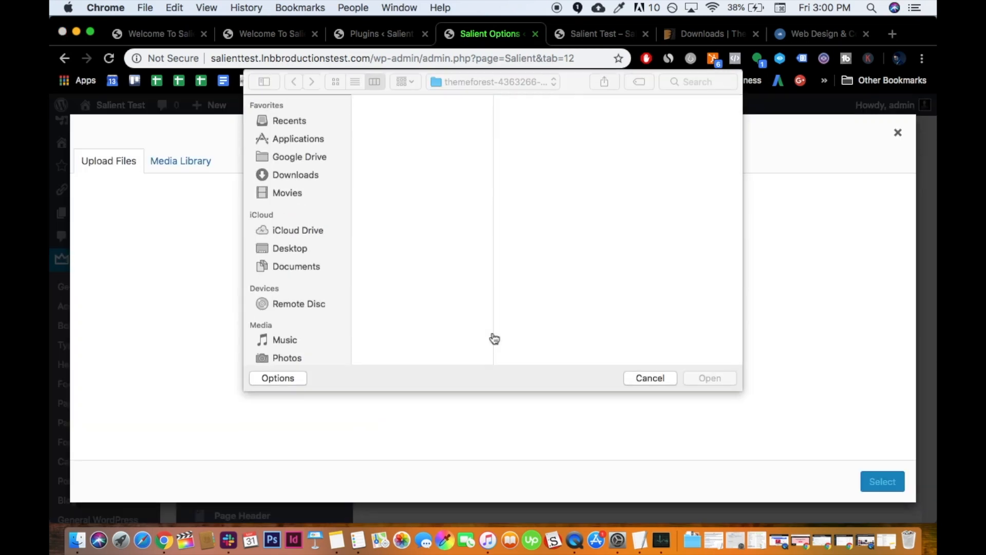
{"action": "left_click", "coordinate": [699, 81]}
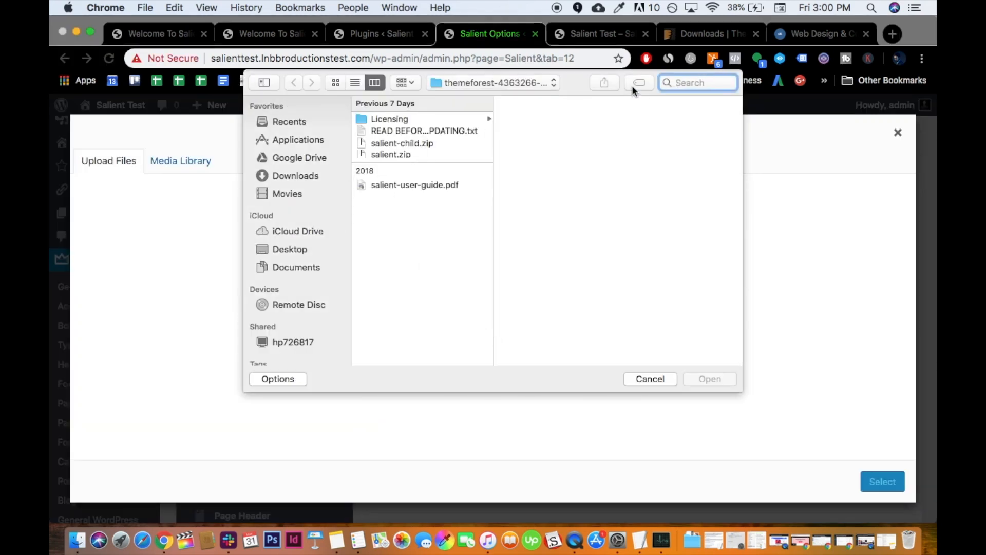
- Preview and compare RedLtGreyCircle.png, DkGreyCircle.jpg and DkGreyCircle.png in the Web Output folder
{"action": "left_click", "coordinate": [538, 222]}
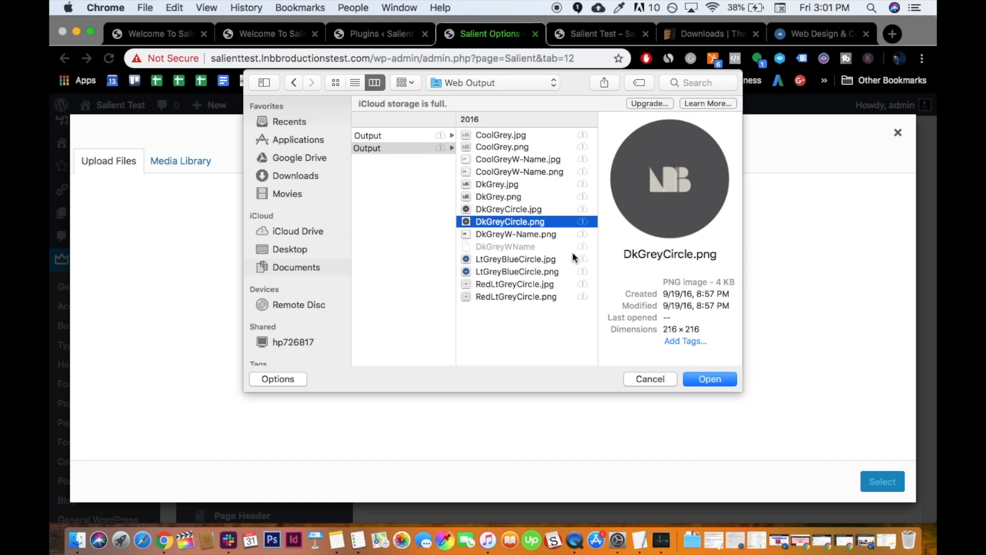
{"action": "left_click", "coordinate": [507, 295]}
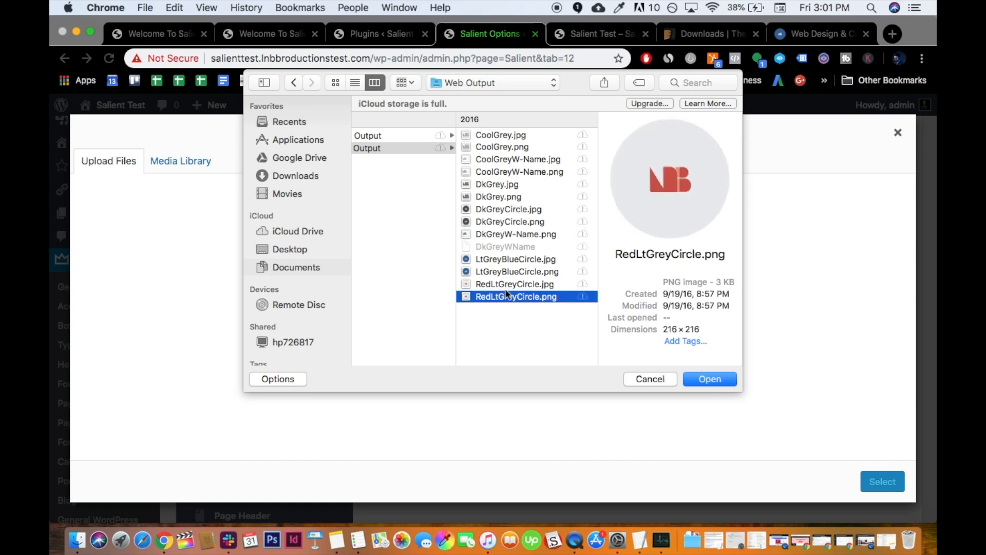
{"action": "left_click", "coordinate": [496, 210]}
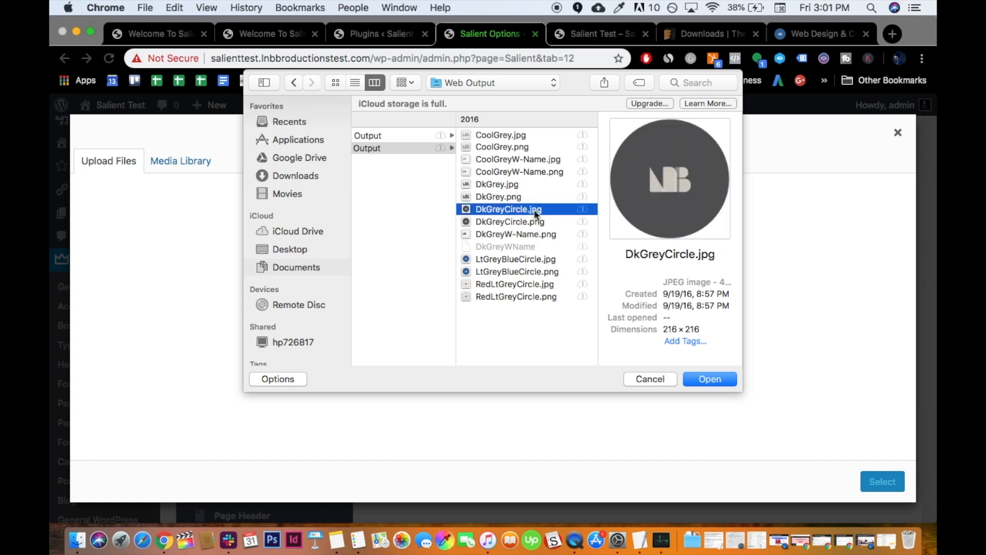
{"action": "left_click", "coordinate": [529, 222]}
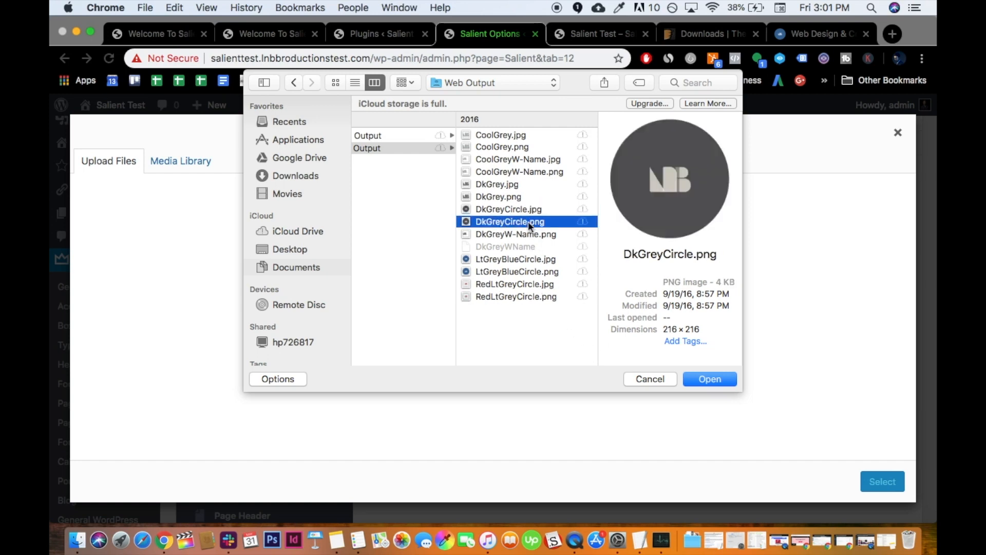
{"action": "left_click", "coordinate": [527, 210]}
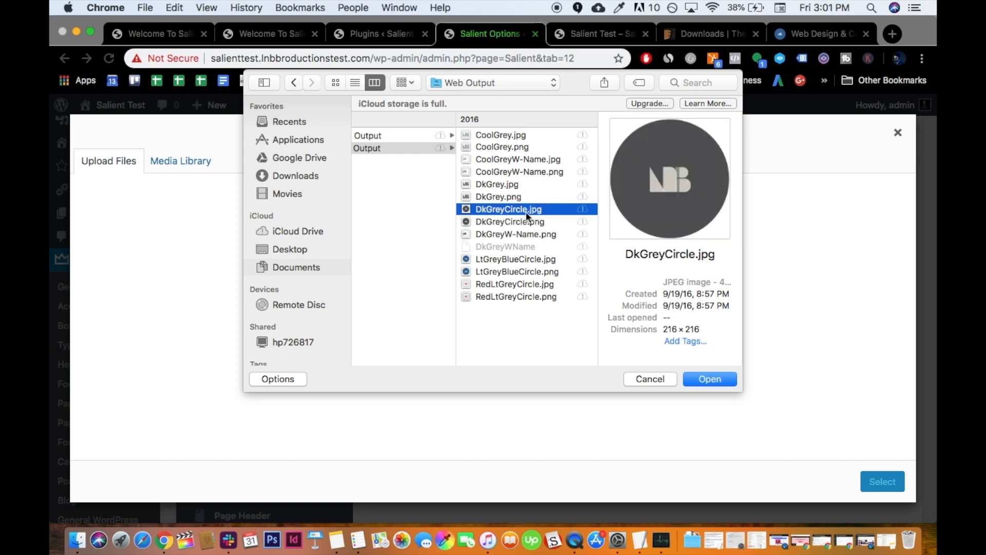
{"action": "left_click", "coordinate": [528, 223]}
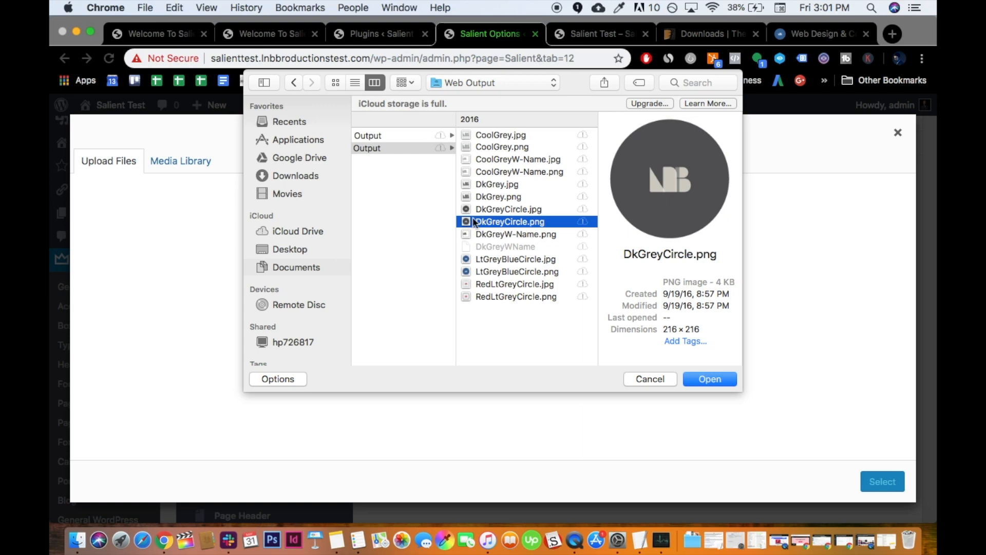
{"action": "key", "text": "space"}
{"action": "key", "text": "space"}
- Upload DkGreyCircle.png to the media library for the standard logo
{"action": "left_click", "coordinate": [530, 209]}
{"action": "left_click", "coordinate": [519, 224]}
{"action": "left_click", "coordinate": [702, 381]}
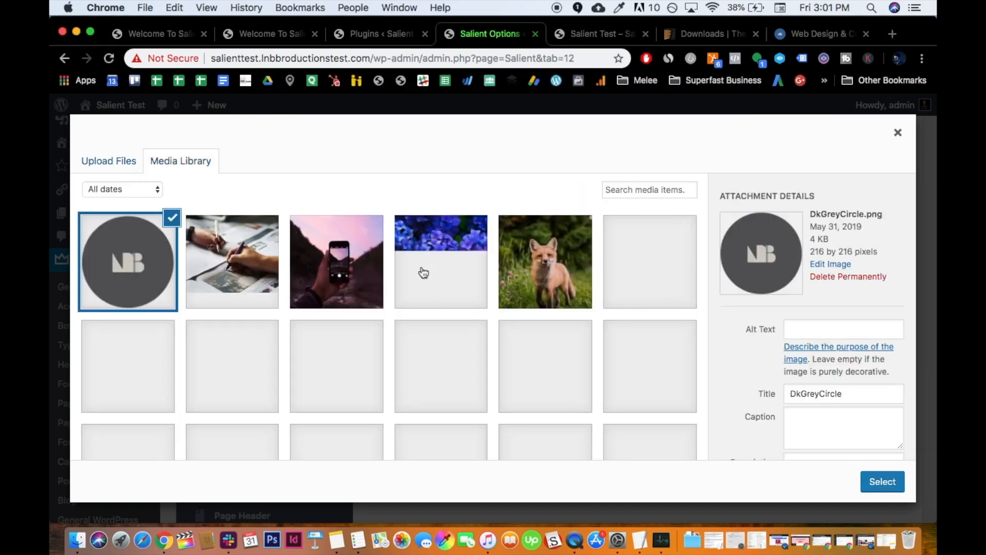
- Use DkGreyCircle.png from the media library as both the standard logo and the retina logo
{"action": "left_click", "coordinate": [876, 488]}
{"action": "scroll", "coordinate": [575, 339], "scroll_direction": "down", "scroll_amount": 3}
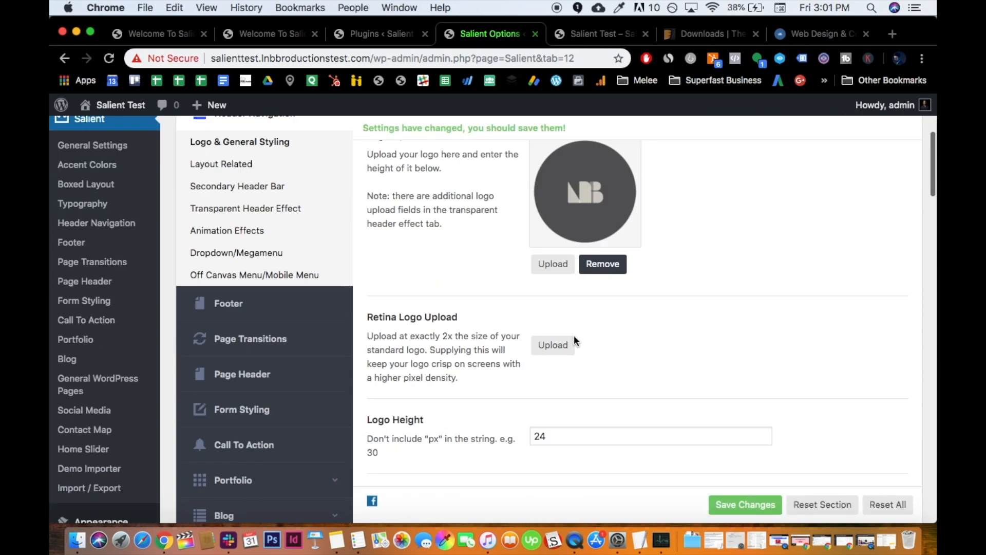
{"action": "left_click", "coordinate": [539, 352]}
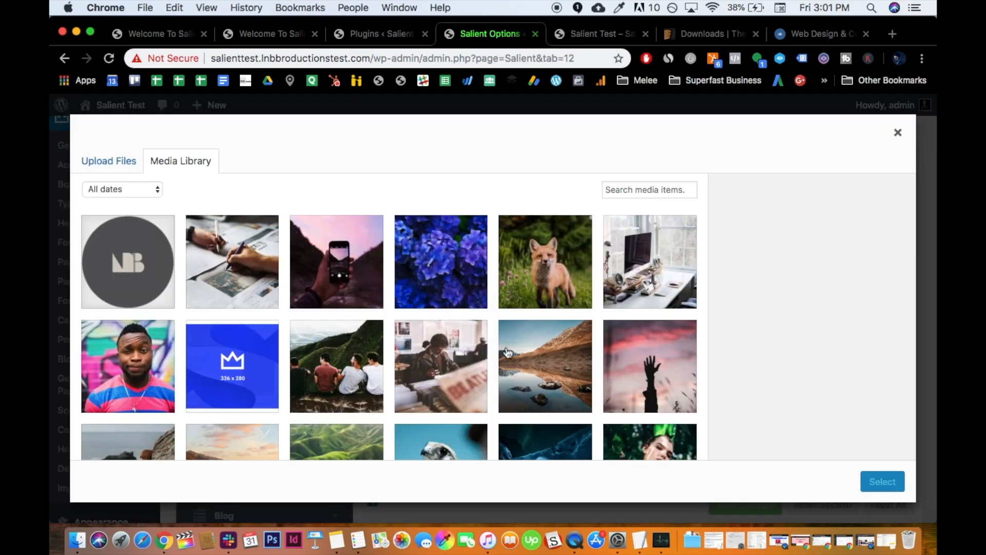
{"action": "left_click", "coordinate": [128, 277]}
{"action": "left_click", "coordinate": [893, 478]}
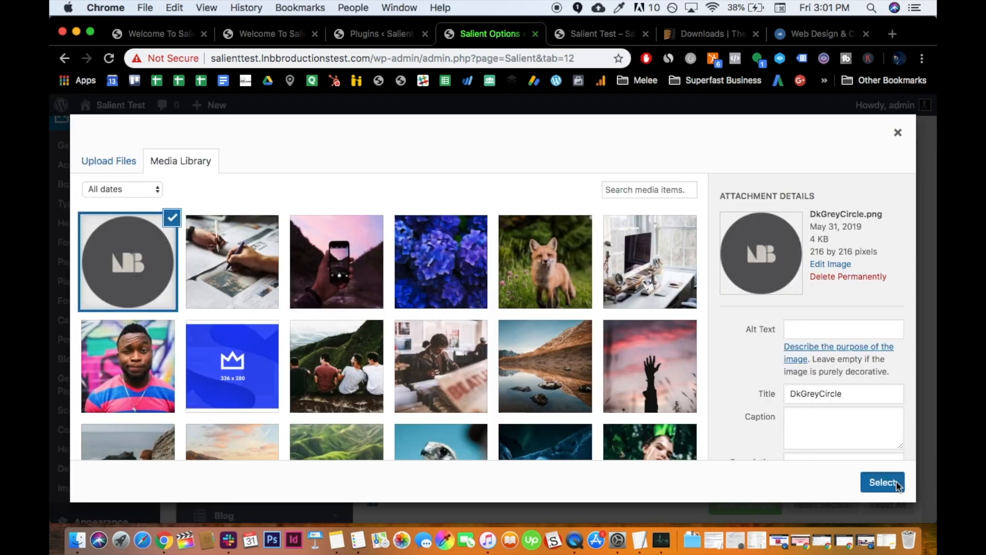
{"action": "scroll", "coordinate": [507, 294], "scroll_direction": "down", "scroll_amount": 5}
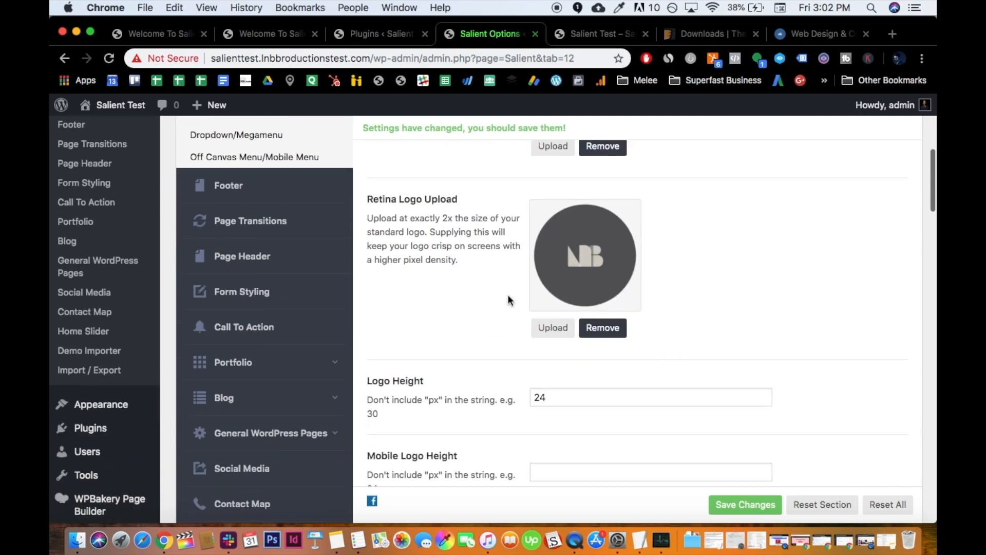
- Review the chosen logo images and save the Logo & General Styling settings
{"action": "scroll", "coordinate": [509, 300], "scroll_direction": "up", "scroll_amount": 4}
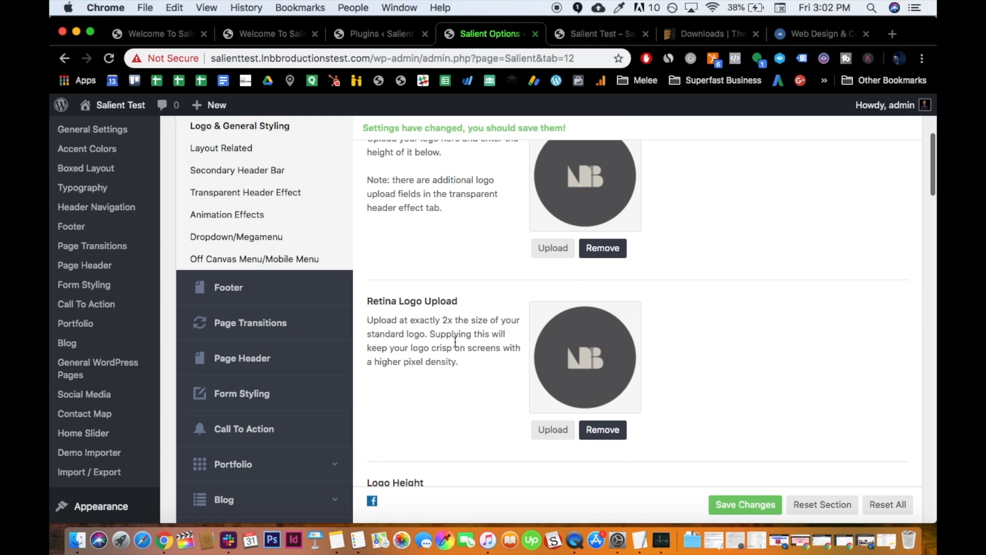
{"action": "scroll", "coordinate": [461, 302], "scroll_direction": "up", "scroll_amount": 5}
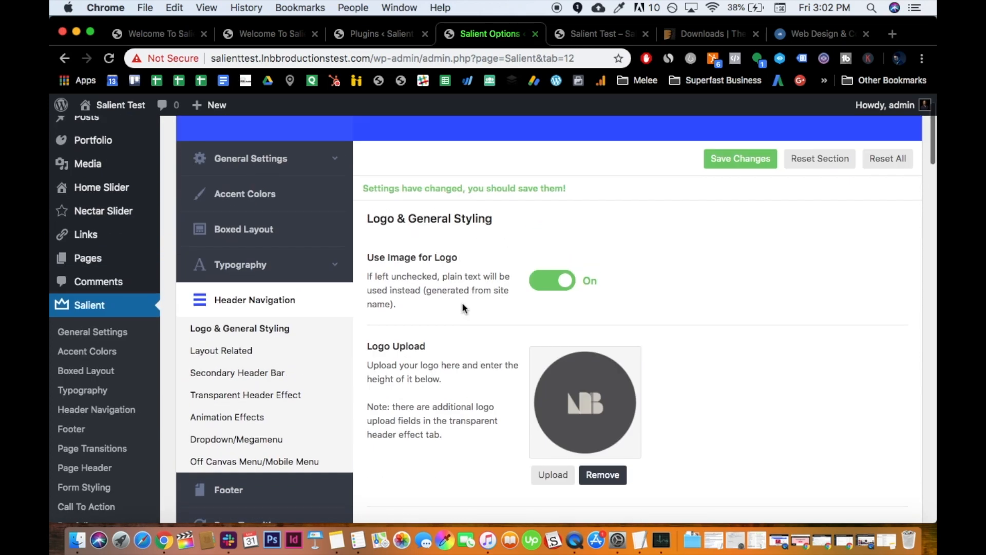
{"action": "scroll", "coordinate": [739, 153], "scroll_direction": "down", "scroll_amount": 1}
{"action": "scroll", "coordinate": [740, 153], "scroll_direction": "up", "scroll_amount": 1}
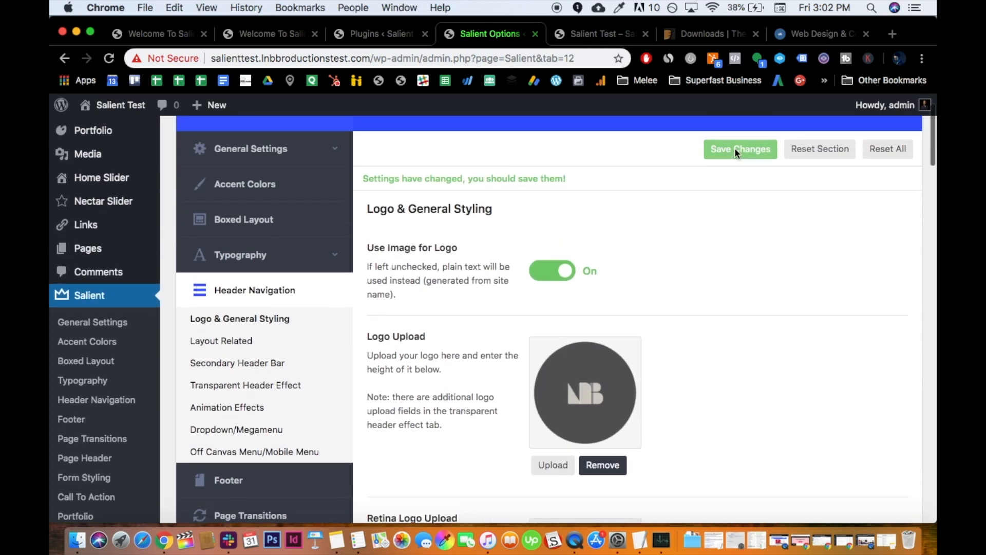
{"action": "left_click", "coordinate": [735, 147]}
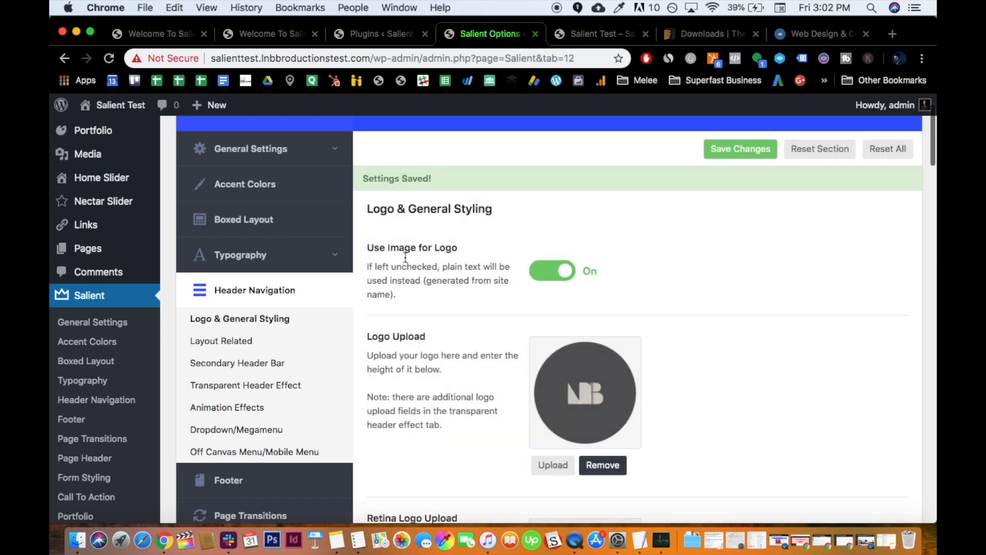
- Reload the Salient Test front page and check the header logo while moving up and down the page
{"action": "left_click", "coordinate": [569, 38]}
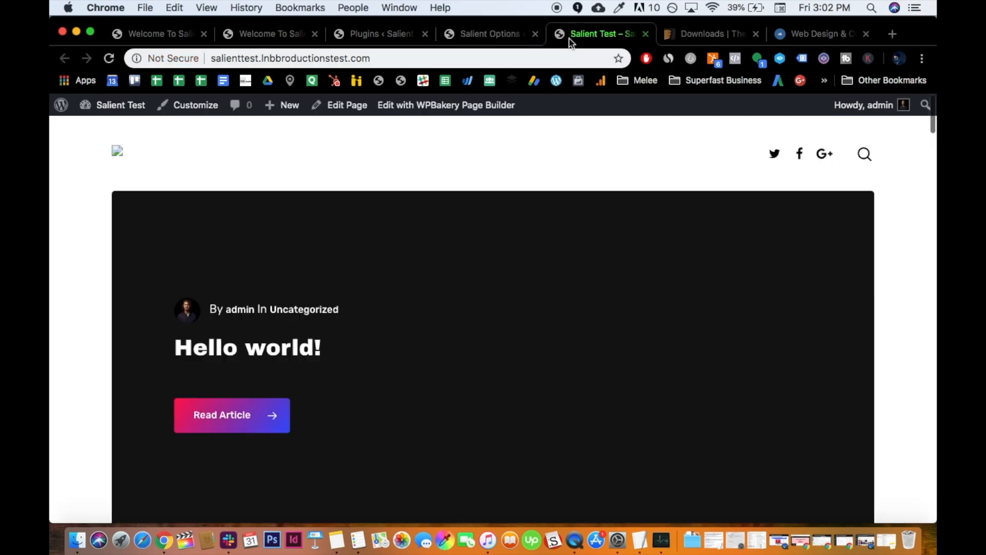
{"action": "left_click", "coordinate": [108, 58]}
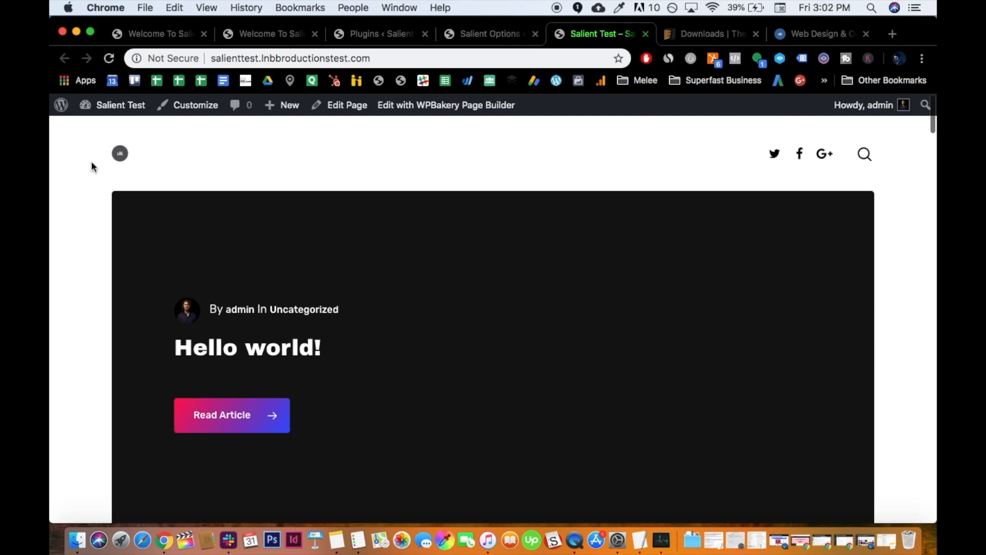
{"action": "scroll", "coordinate": [257, 253], "scroll_direction": "down", "scroll_amount": 4}
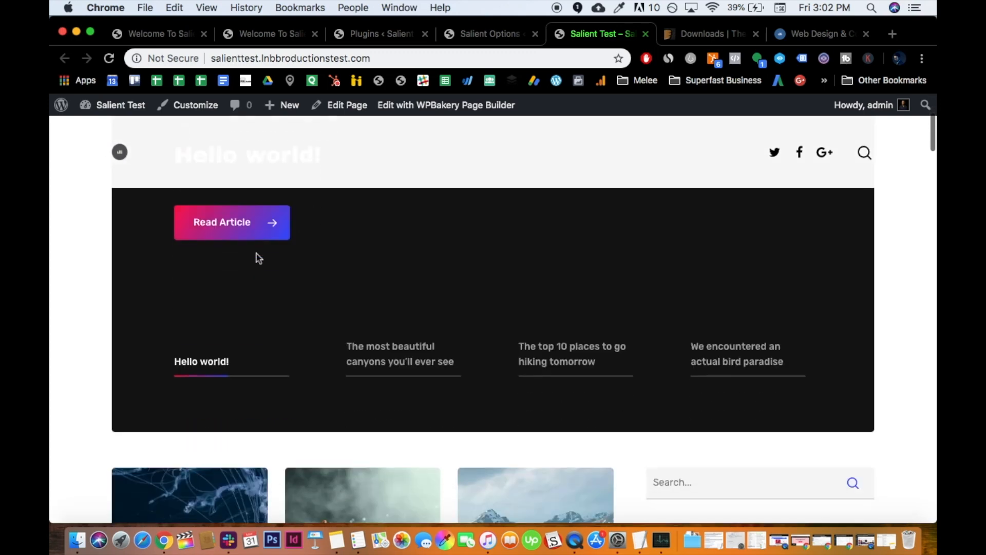
{"action": "scroll", "coordinate": [257, 253], "scroll_direction": "up", "scroll_amount": 4}
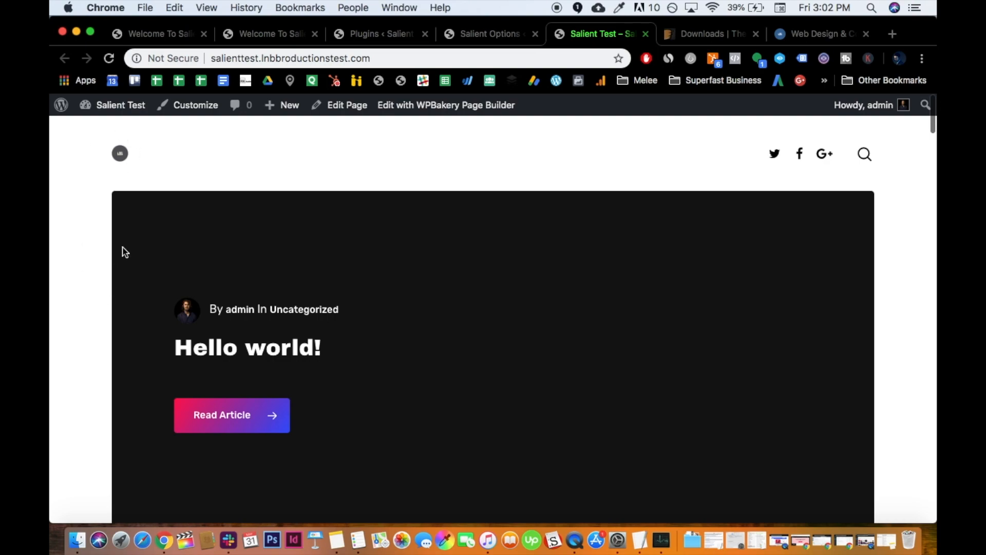
{"action": "scroll", "coordinate": [124, 251], "scroll_direction": "down", "scroll_amount": 4}
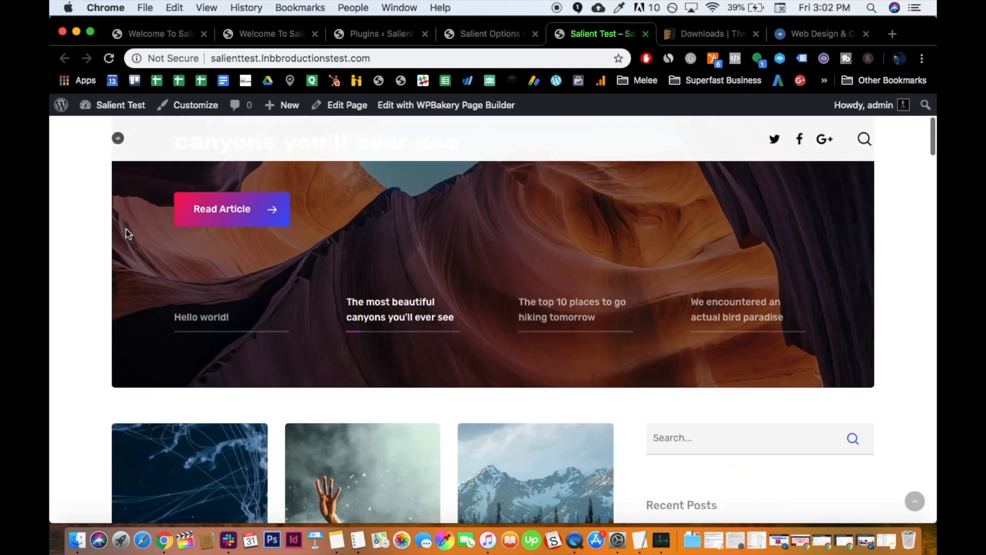
{"action": "scroll", "coordinate": [126, 221], "scroll_direction": "up", "scroll_amount": 4}
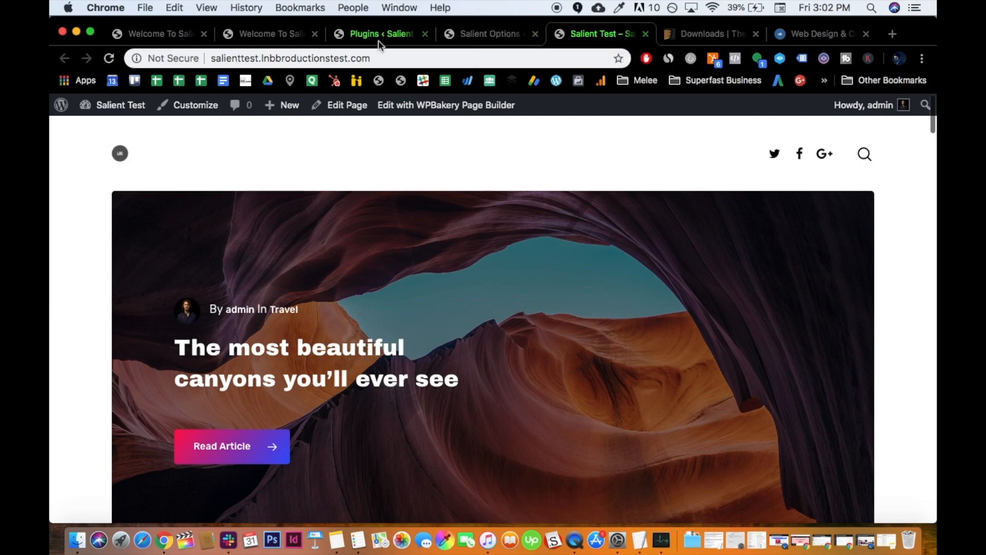
- Set the logo height to 60 in the Salient options, save, and check the logo on the reloaded front page
{"action": "left_click", "coordinate": [480, 35]}
{"action": "scroll", "coordinate": [407, 381], "scroll_direction": "down", "scroll_amount": 15}
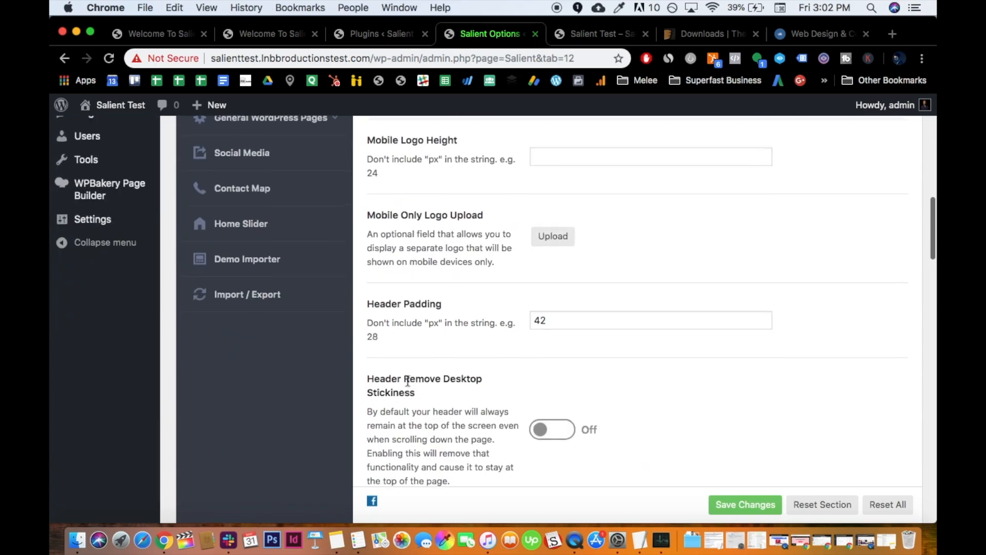
{"action": "scroll", "coordinate": [501, 257], "scroll_direction": "up", "scroll_amount": 5}
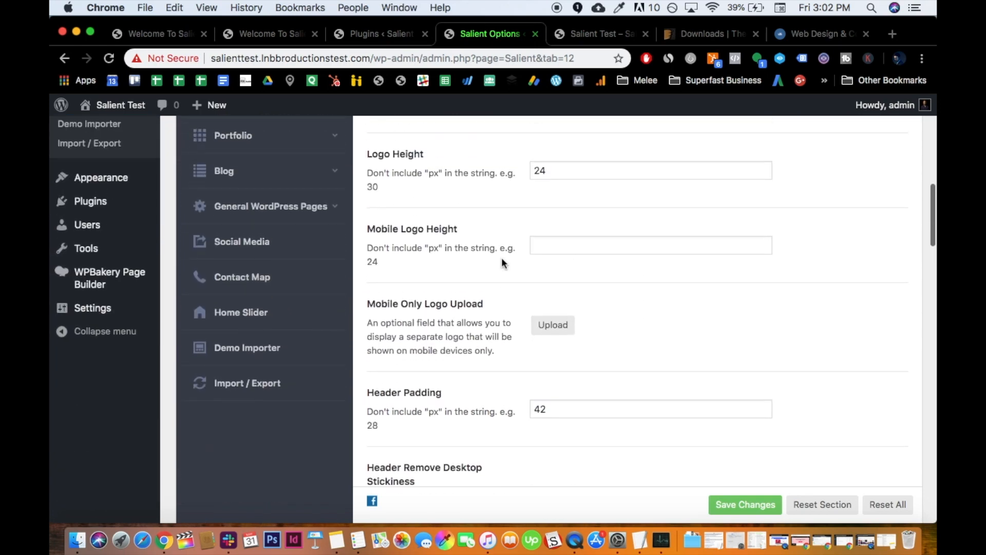
{"action": "left_click", "coordinate": [558, 200]}
{"action": "double_click", "coordinate": [557, 201]}
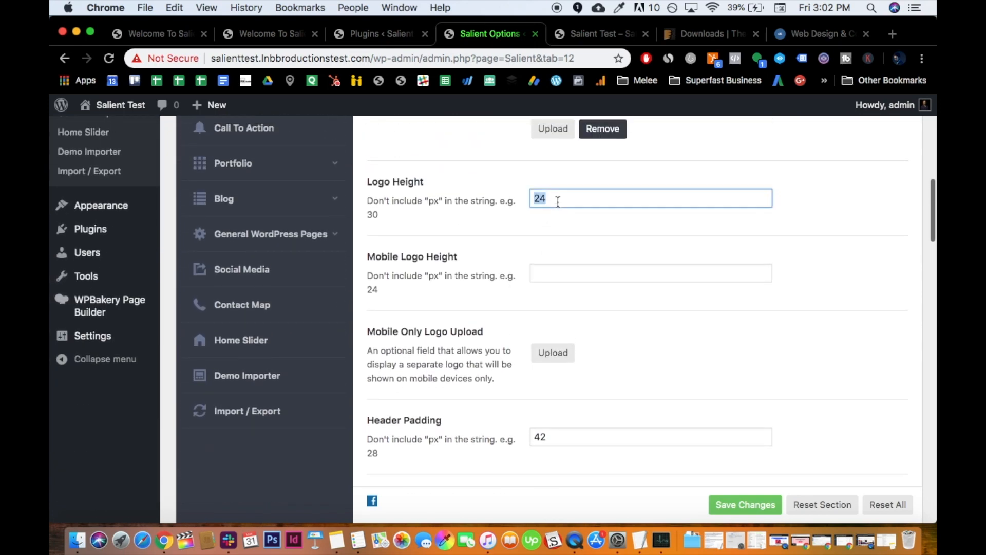
{"action": "type", "text": "60"}
{"action": "left_click", "coordinate": [720, 502]}
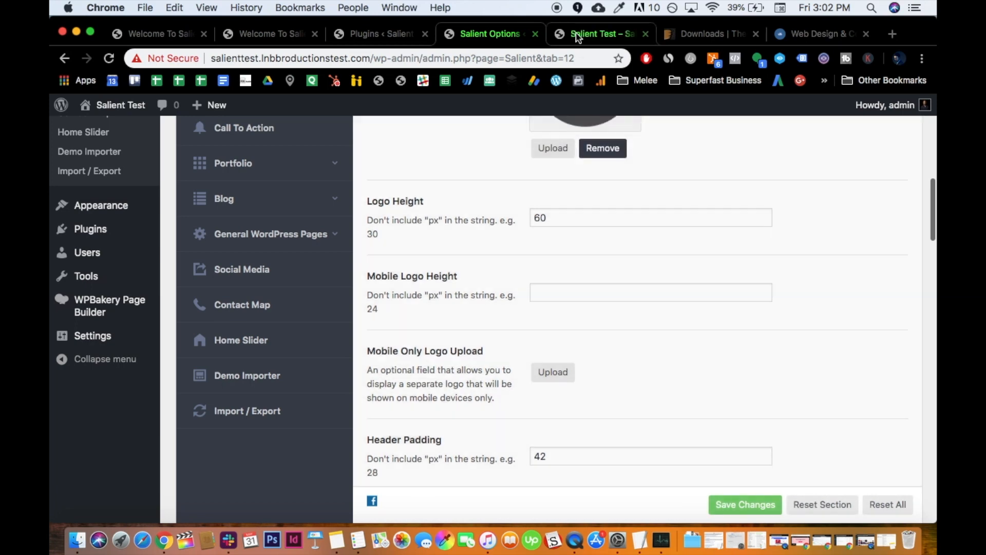
{"action": "left_click", "coordinate": [576, 33]}
{"action": "key", "text": "super+r"}
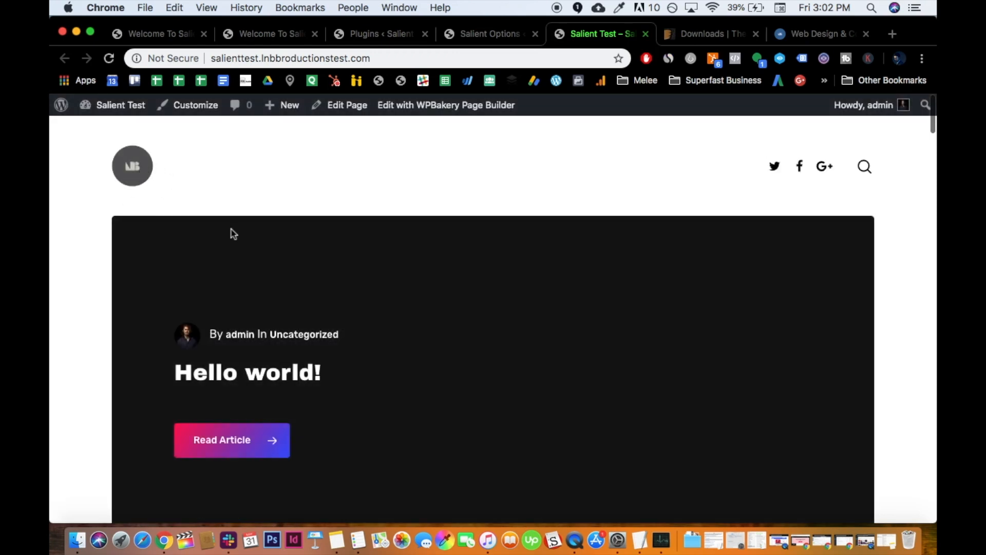
- Set the logo height to 75, save the Salient options, and check the header on the front page
{"action": "left_click", "coordinate": [465, 34]}
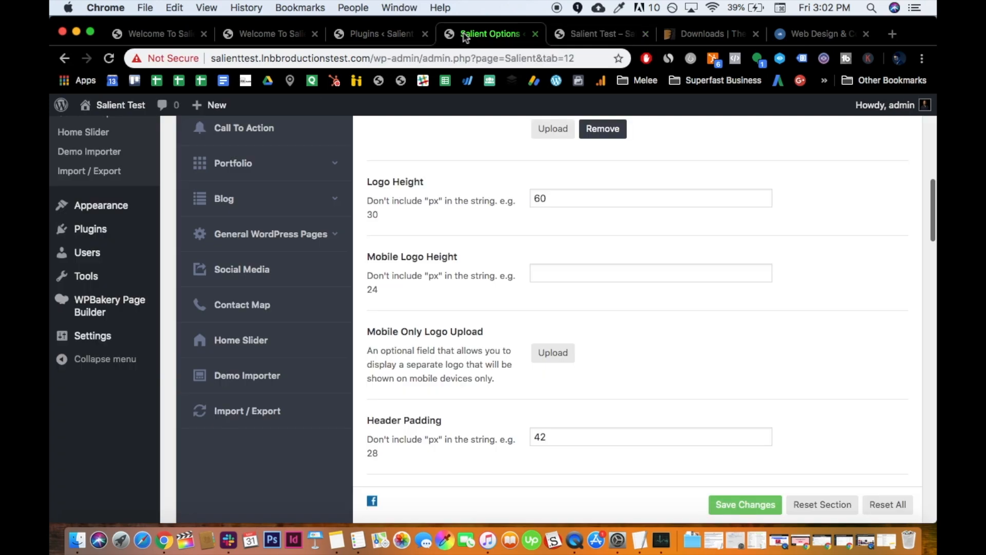
{"action": "double_click", "coordinate": [562, 193]}
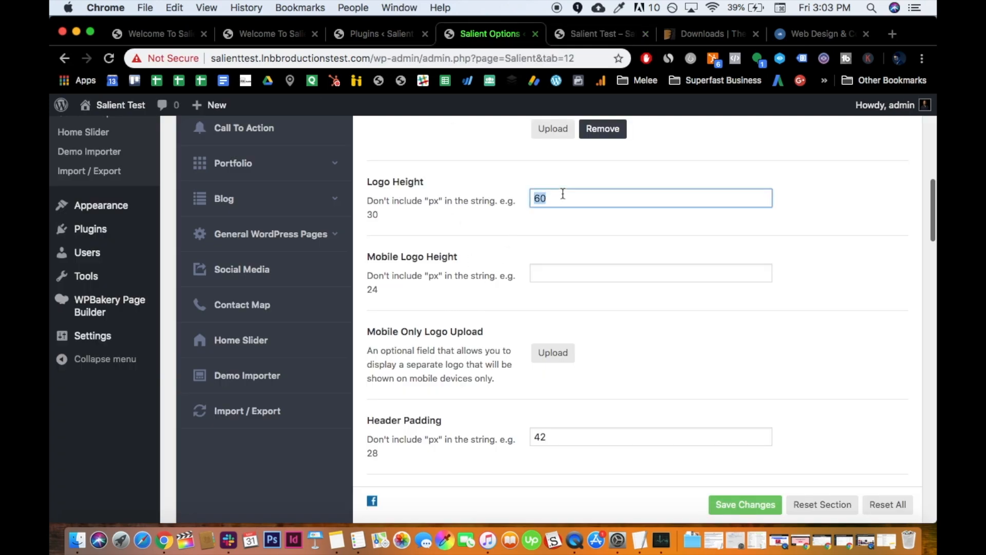
{"action": "key", "text": "BackSpace"}
{"action": "left_click", "coordinate": [728, 505]}
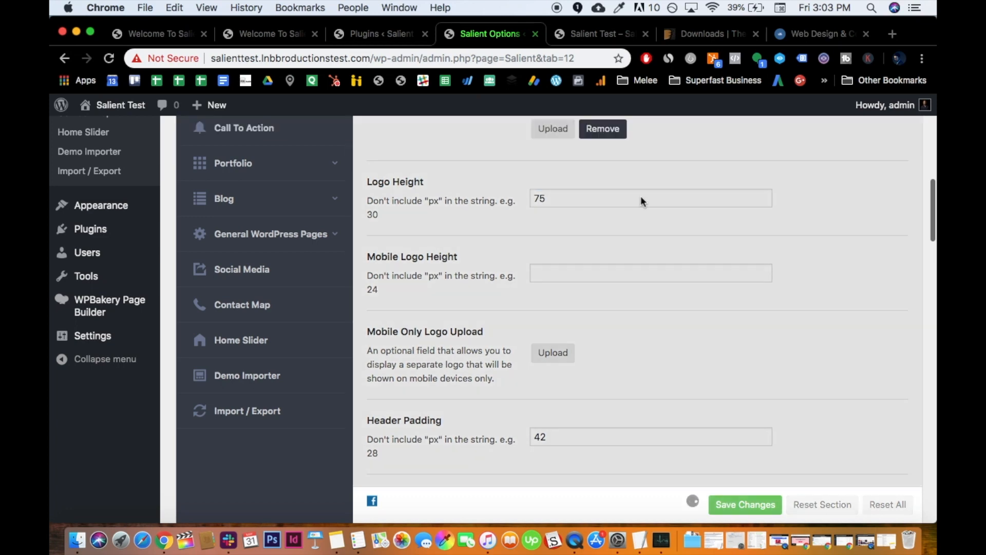
{"action": "left_click", "coordinate": [565, 29]}
{"action": "left_click", "coordinate": [488, 34]}
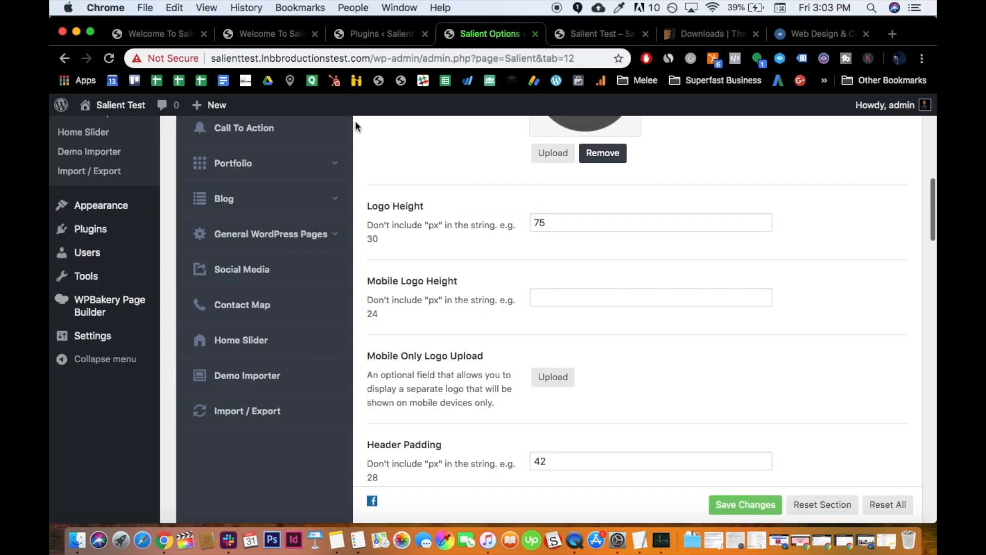
{"action": "left_click", "coordinate": [574, 36]}
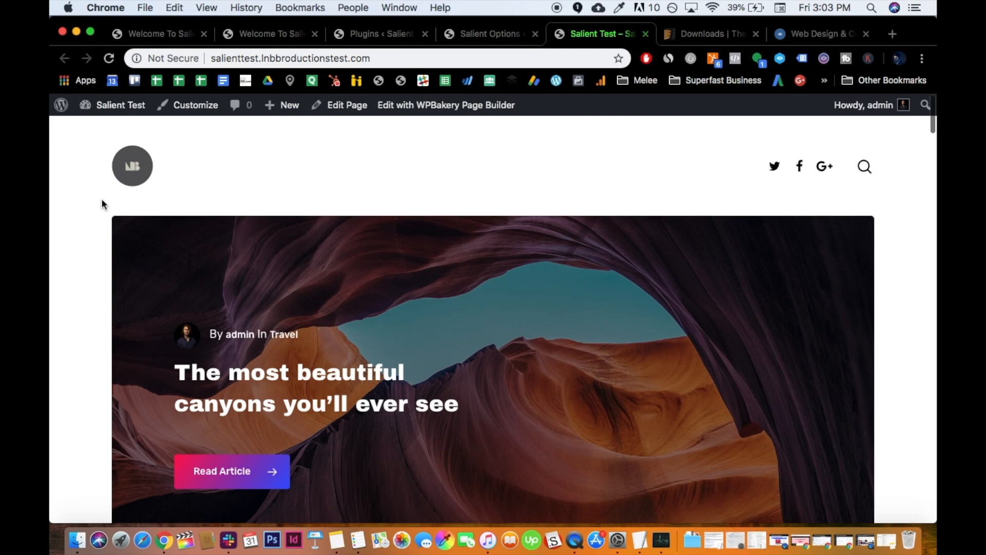
- Set the header padding to 28 in the Salient options and save the changes
{"action": "left_click", "coordinate": [490, 33]}
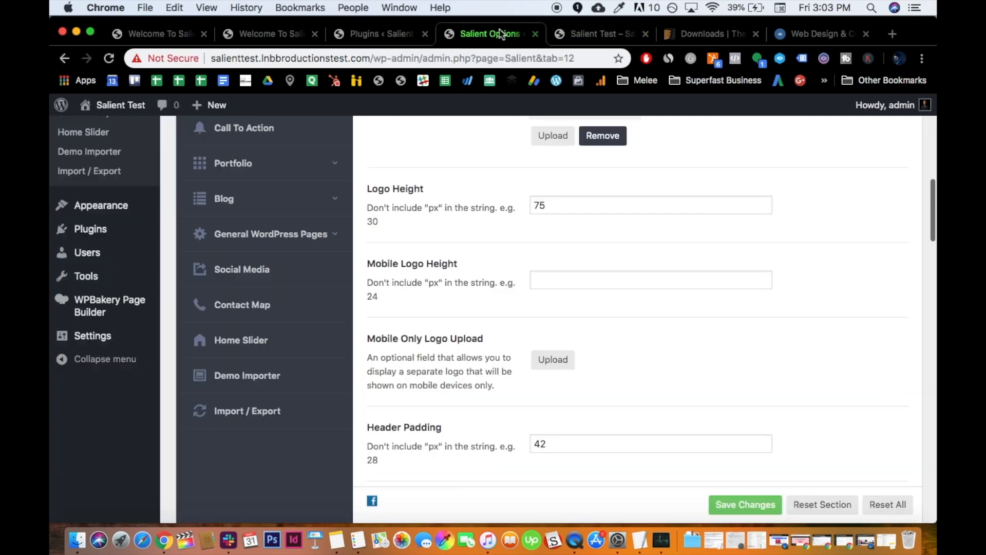
{"action": "scroll", "coordinate": [539, 319], "scroll_direction": "down", "scroll_amount": 2}
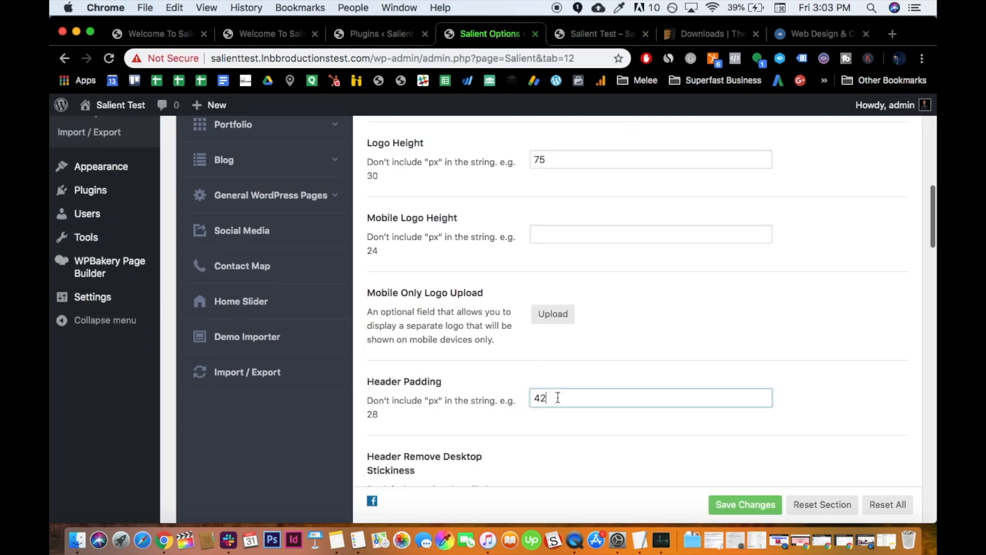
{"action": "double_click", "coordinate": [557, 397]}
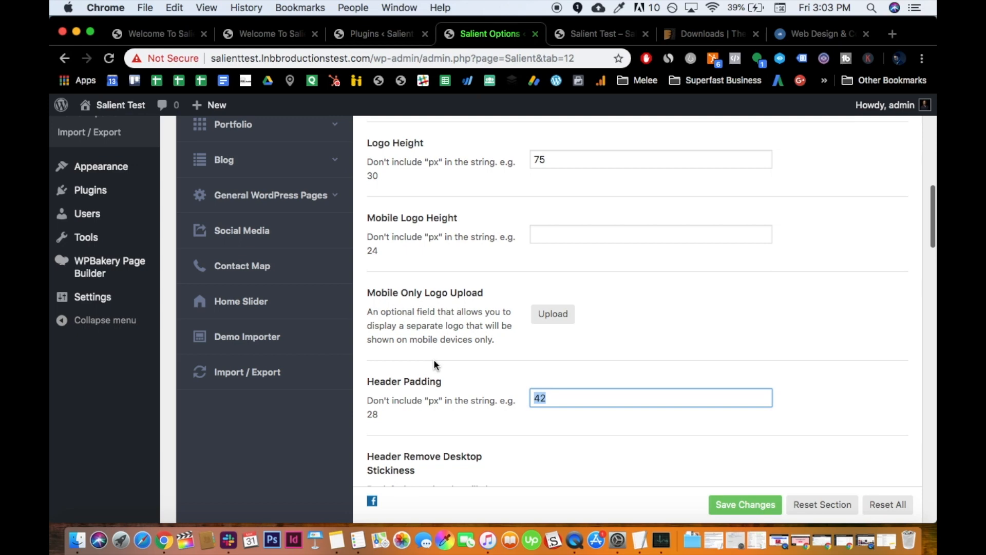
{"action": "type", "text": "28"}
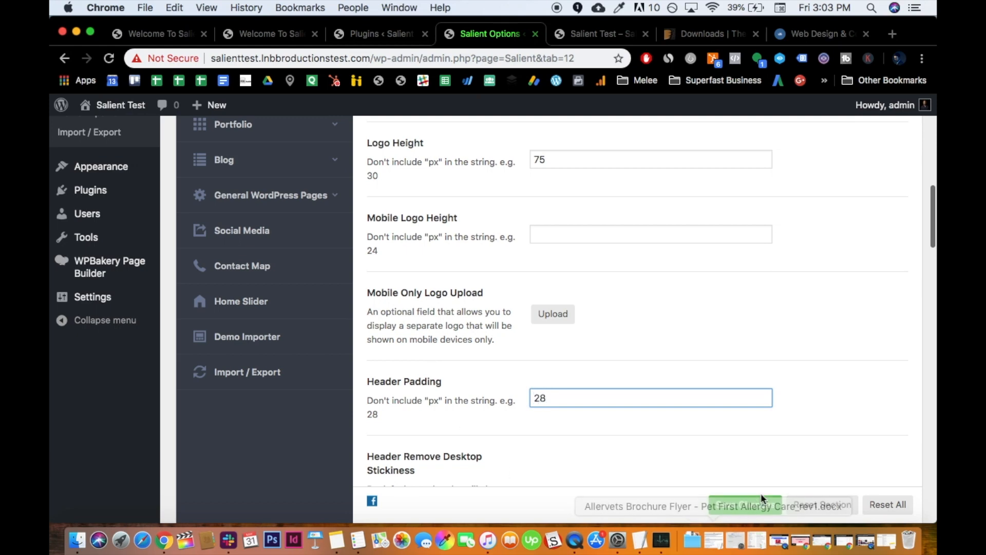
{"action": "left_click", "coordinate": [755, 508]}
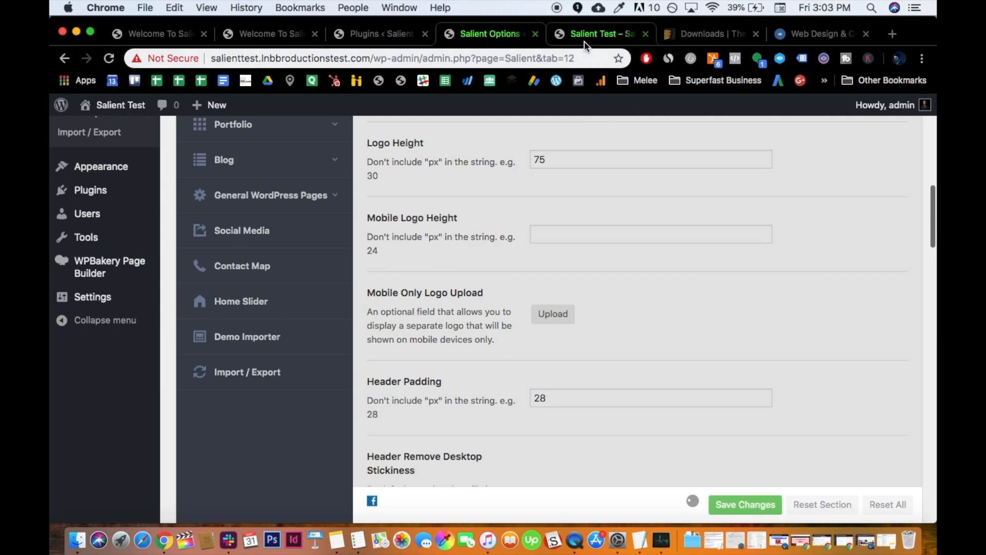
- Reload the front page and compare its header, including while scrolled, with the logo height and padding settings
{"action": "left_click", "coordinate": [584, 41]}
{"action": "key", "text": "super+r"}
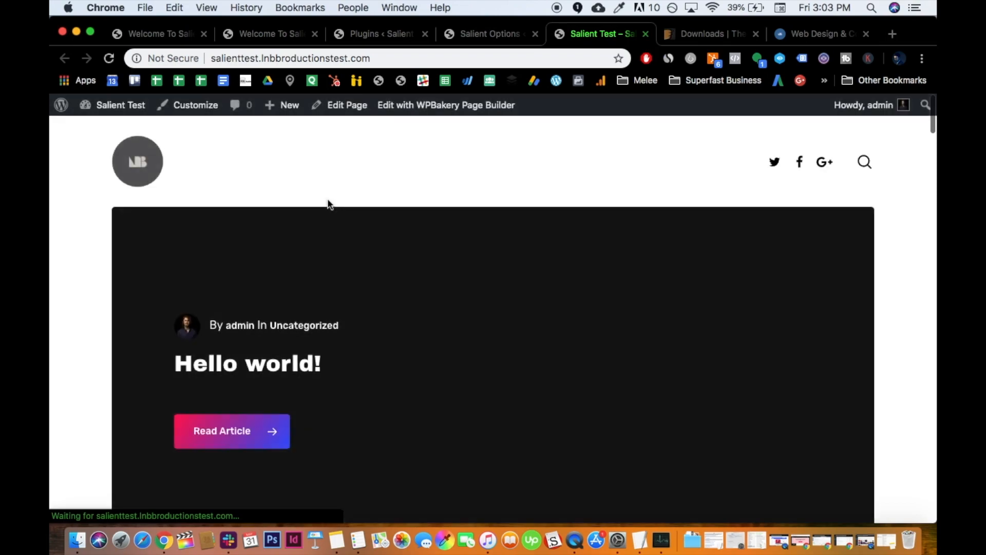
{"action": "scroll", "coordinate": [249, 239], "scroll_direction": "down", "scroll_amount": 10}
{"action": "scroll", "coordinate": [251, 241], "scroll_direction": "up", "scroll_amount": 10}
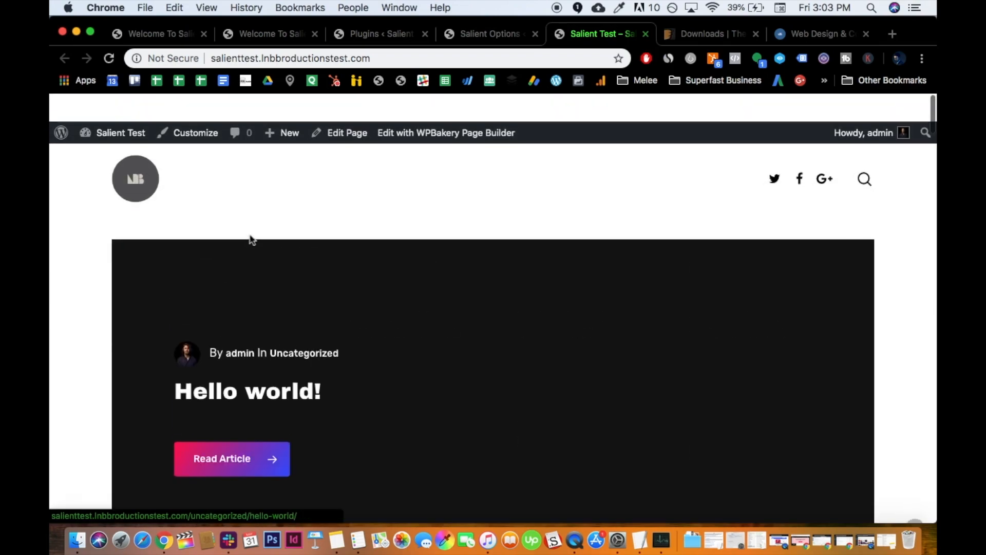
{"action": "left_click", "coordinate": [494, 36]}
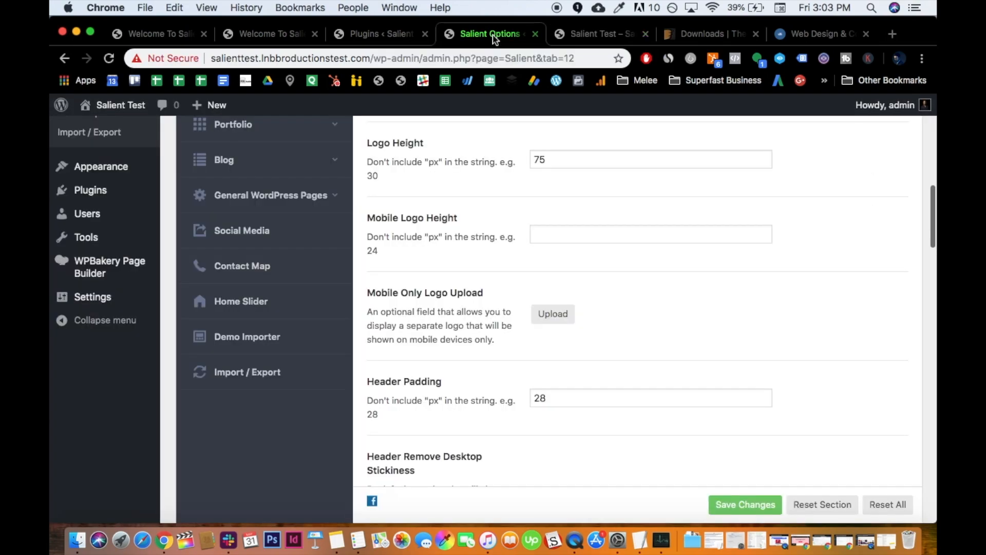
{"action": "left_click", "coordinate": [574, 35]}
{"action": "left_click", "coordinate": [482, 36]}
{"action": "left_click", "coordinate": [570, 34]}
{"action": "left_click", "coordinate": [492, 40]}
- Open the Footer settings of the Salient options at the footer column layouts
{"action": "scroll", "coordinate": [427, 231], "scroll_direction": "down", "scroll_amount": 2}
{"action": "scroll", "coordinate": [258, 244], "scroll_direction": "up", "scroll_amount": 6}
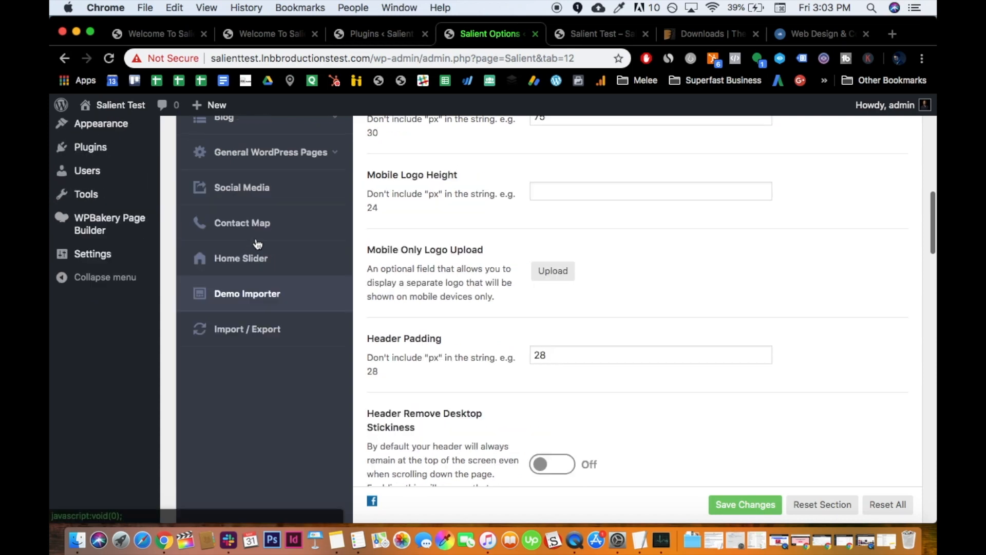
{"action": "scroll", "coordinate": [270, 220], "scroll_direction": "up", "scroll_amount": 2}
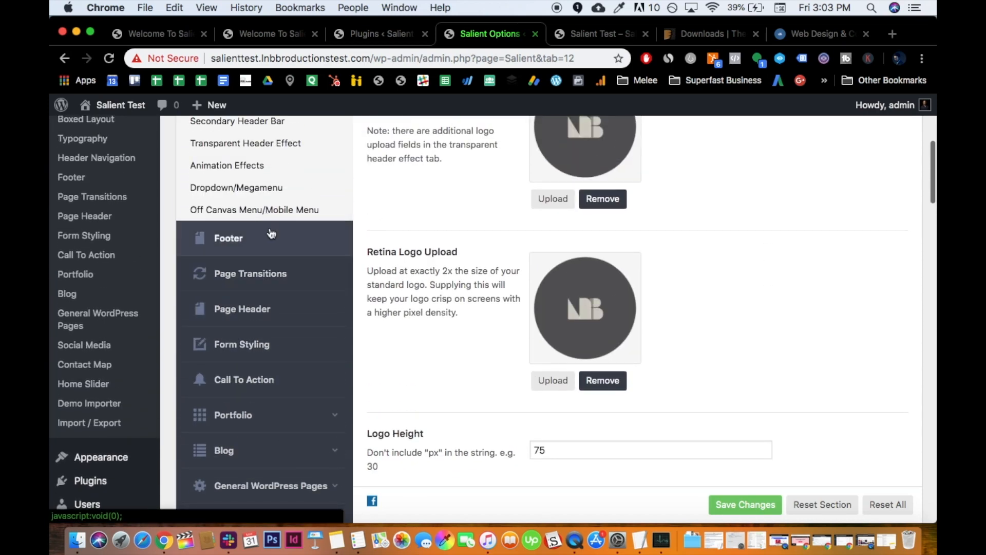
{"action": "left_click", "coordinate": [271, 232]}
{"action": "scroll", "coordinate": [404, 246], "scroll_direction": "up", "scroll_amount": 2}
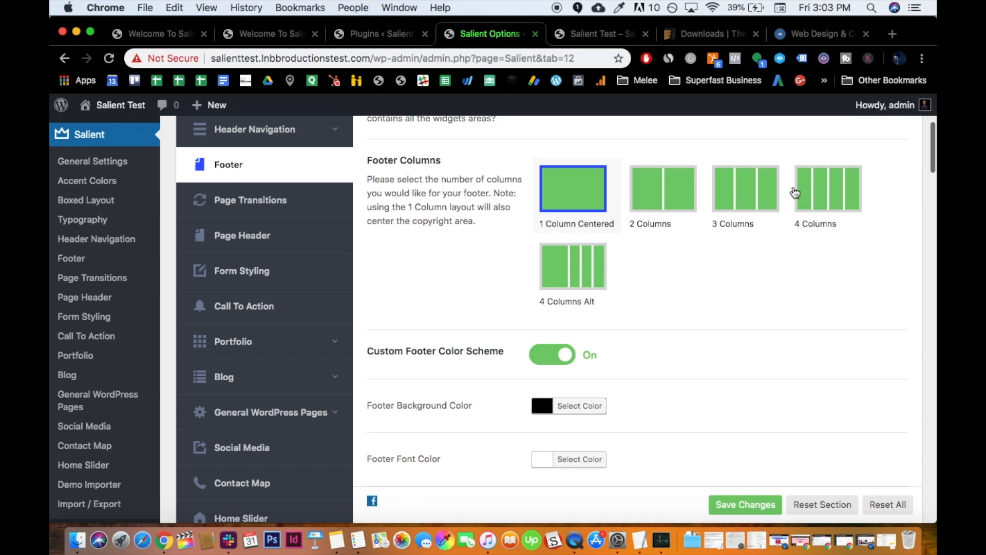
- Try the 2 and 3 column footer layouts, and settle on the 4 Columns layout
{"action": "scroll", "coordinate": [435, 269], "scroll_direction": "down", "scroll_amount": 1}
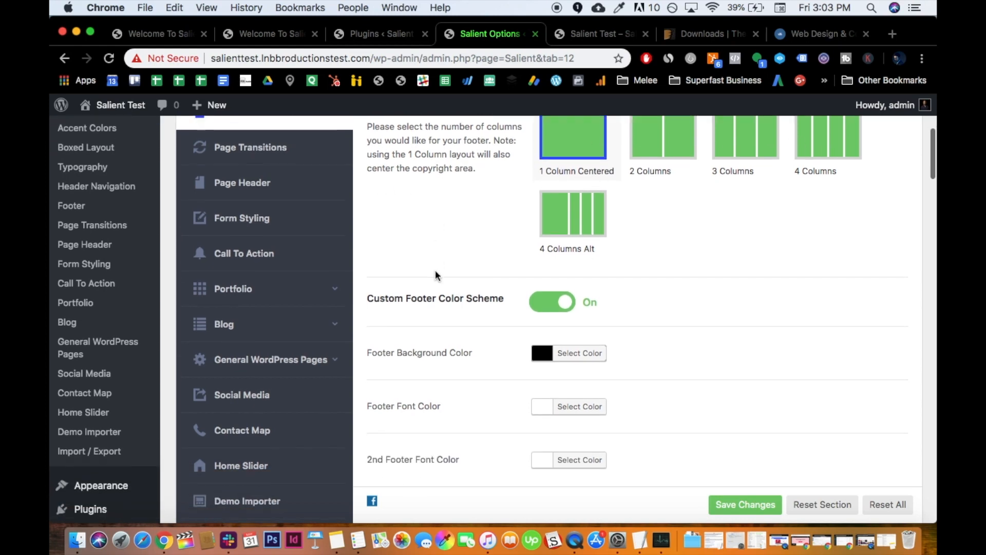
{"action": "scroll", "coordinate": [435, 263], "scroll_direction": "up", "scroll_amount": 2}
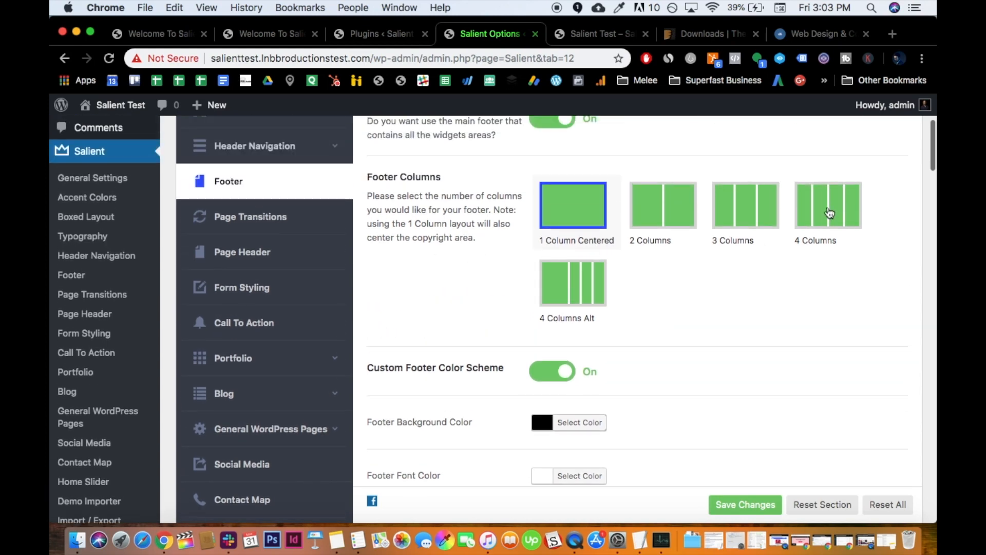
{"action": "left_click", "coordinate": [665, 221]}
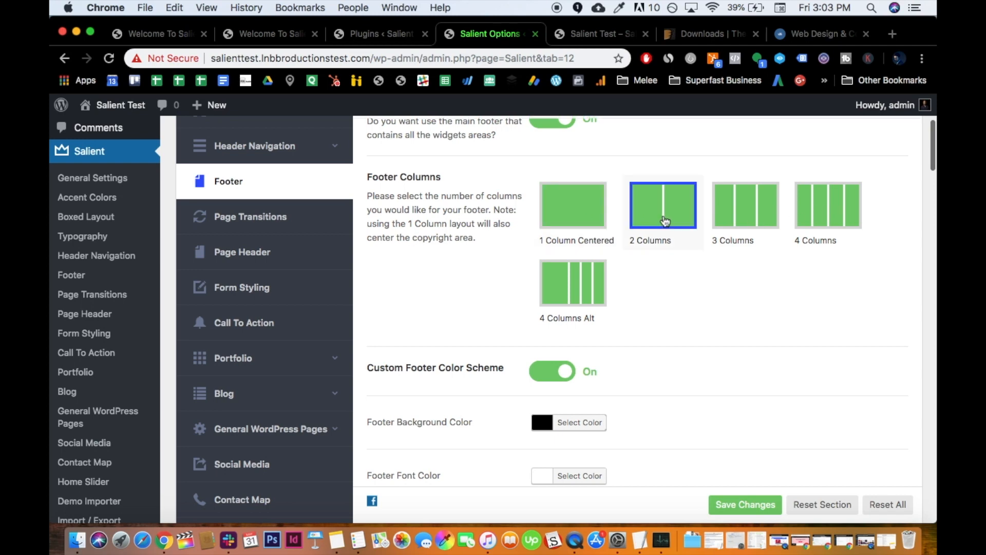
{"action": "left_click", "coordinate": [737, 218]}
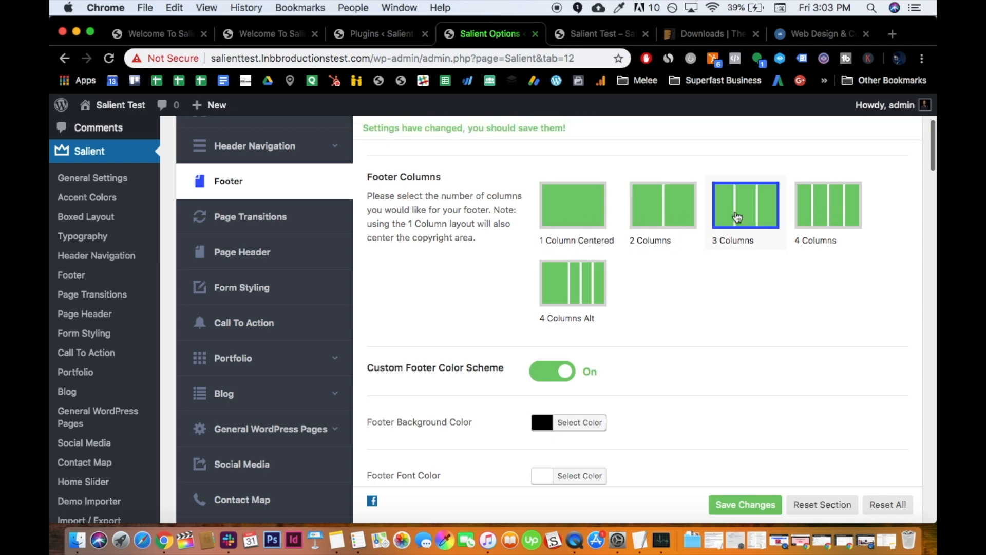
{"action": "left_click", "coordinate": [834, 227]}
- Examine the remaining footer options, including full width, reveal effect, background overlay and the social icon checkboxes
{"action": "scroll", "coordinate": [425, 344], "scroll_direction": "down", "scroll_amount": 20}
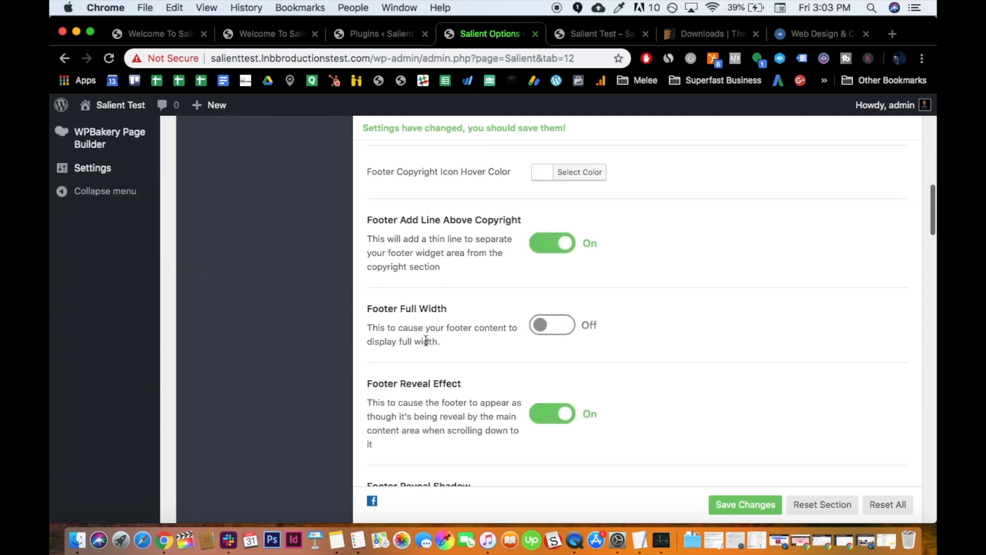
{"action": "scroll", "coordinate": [426, 340], "scroll_direction": "down", "scroll_amount": 10}
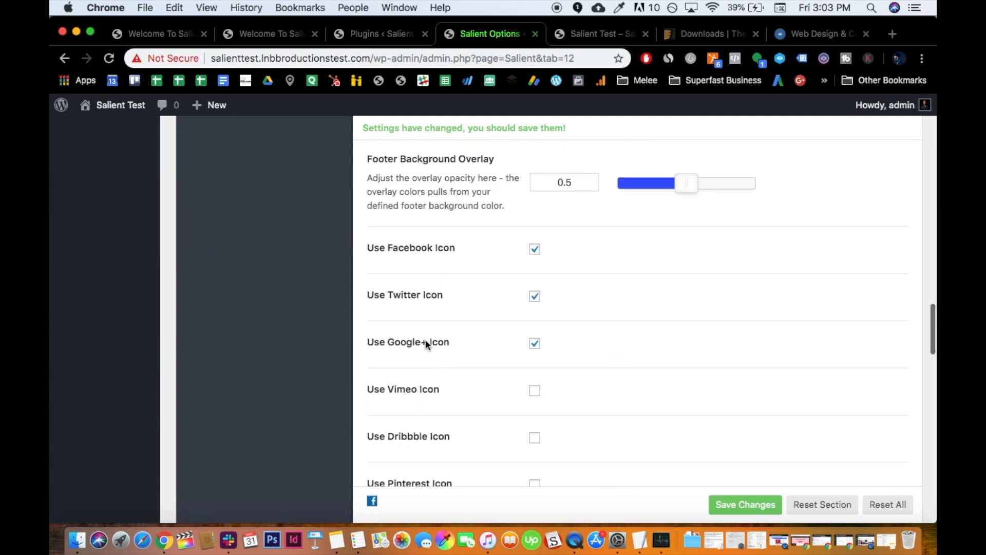
{"action": "scroll", "coordinate": [426, 340], "scroll_direction": "up", "scroll_amount": 3}
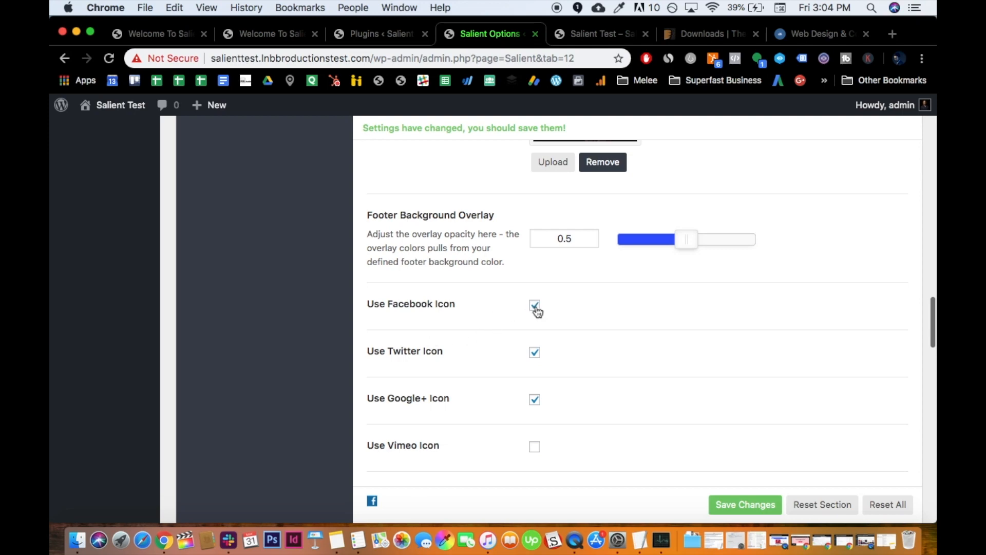
{"action": "scroll", "coordinate": [471, 346], "scroll_direction": "down", "scroll_amount": 5}
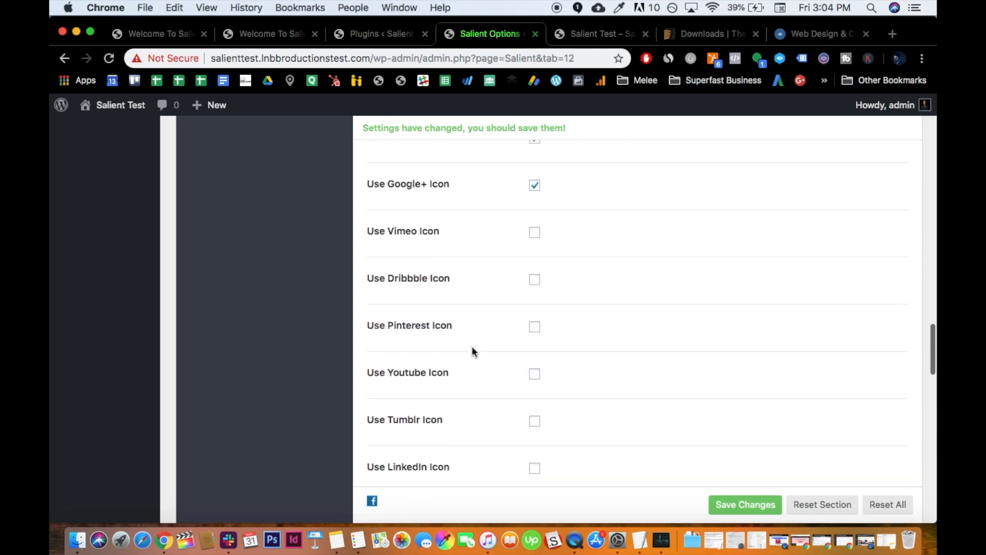
{"action": "scroll", "coordinate": [471, 346], "scroll_direction": "up", "scroll_amount": 15}
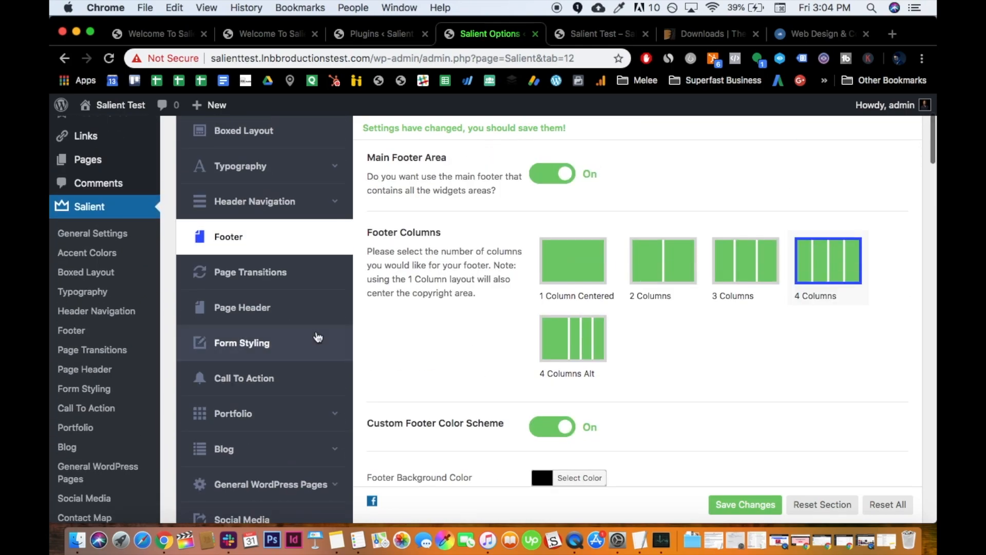
{"action": "scroll", "coordinate": [315, 335], "scroll_direction": "down", "scroll_amount": 5}
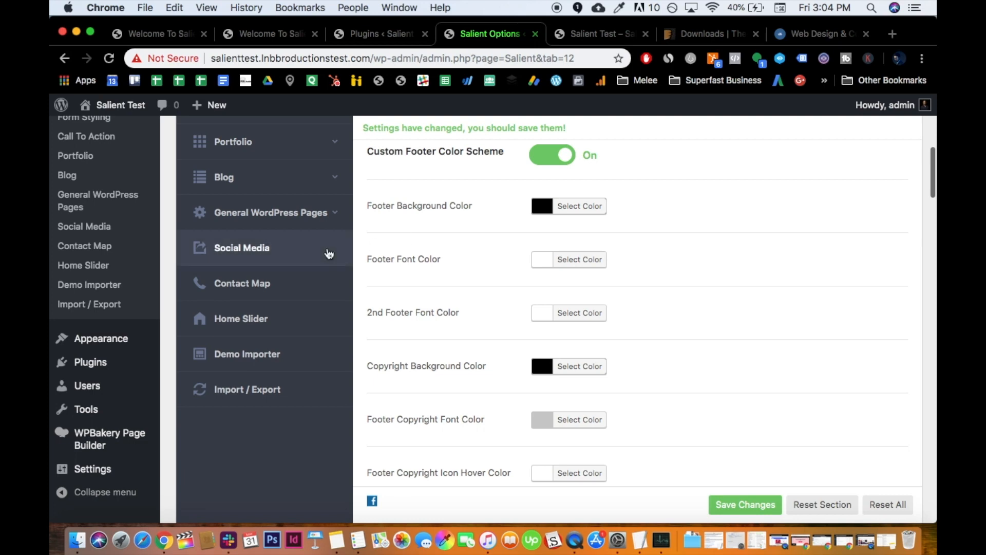
{"action": "scroll", "coordinate": [387, 239], "scroll_direction": "up", "scroll_amount": 7}
{"action": "scroll", "coordinate": [386, 238], "scroll_direction": "down", "scroll_amount": 3}
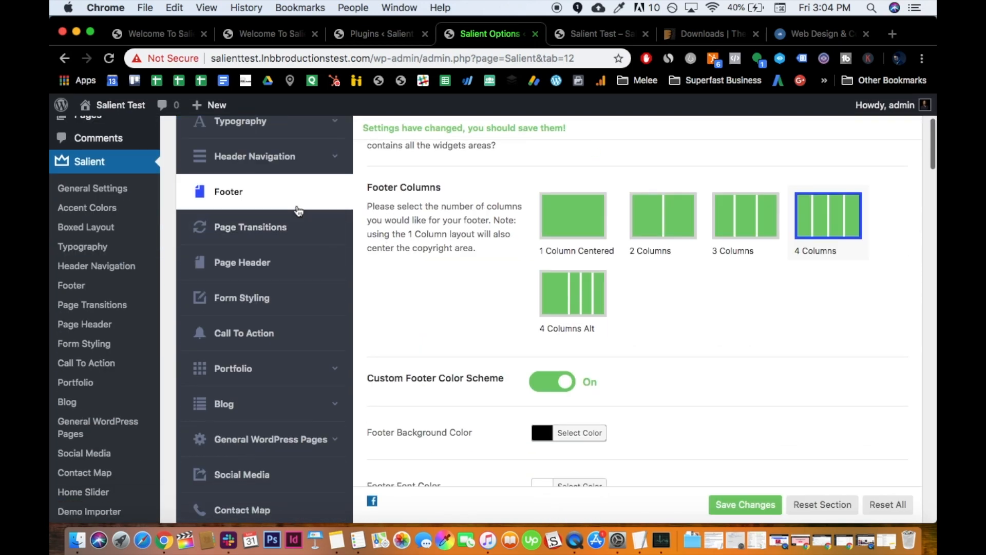
- View the front page's footer and compare its social icons with the icon checkboxes in the Salient Footer settings
{"action": "left_click", "coordinate": [596, 33]}
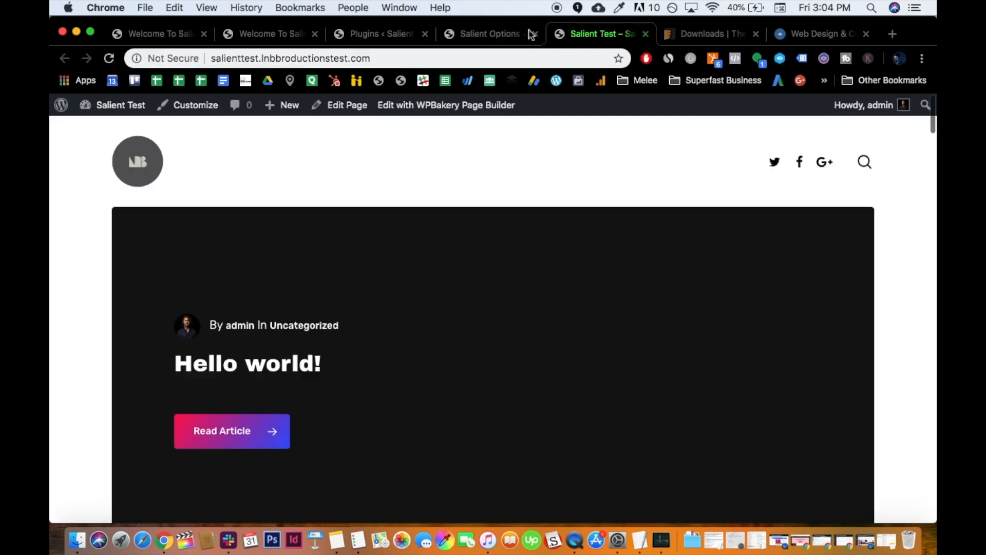
{"action": "scroll", "coordinate": [645, 185], "scroll_direction": "down", "scroll_amount": 10}
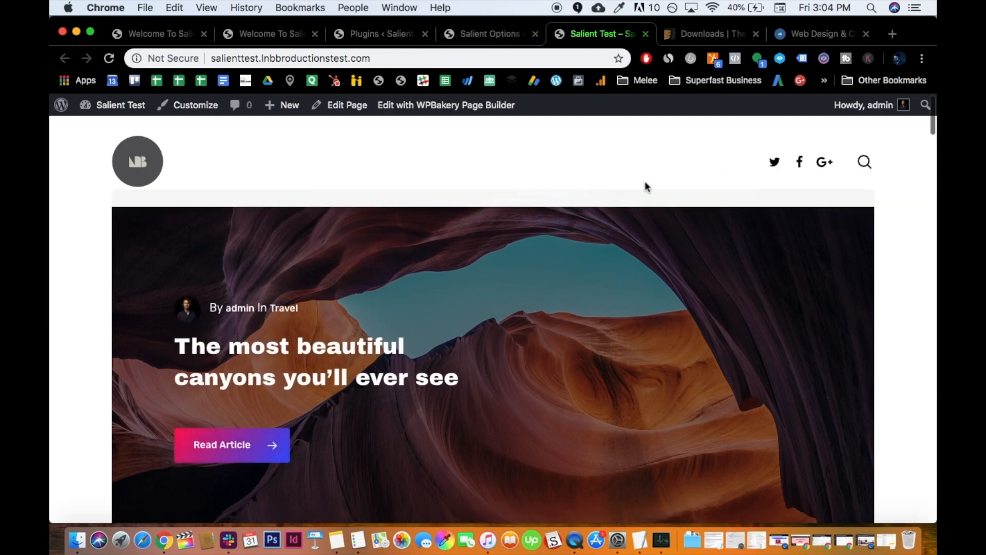
{"action": "scroll", "coordinate": [645, 185], "scroll_direction": "down", "scroll_amount": 10}
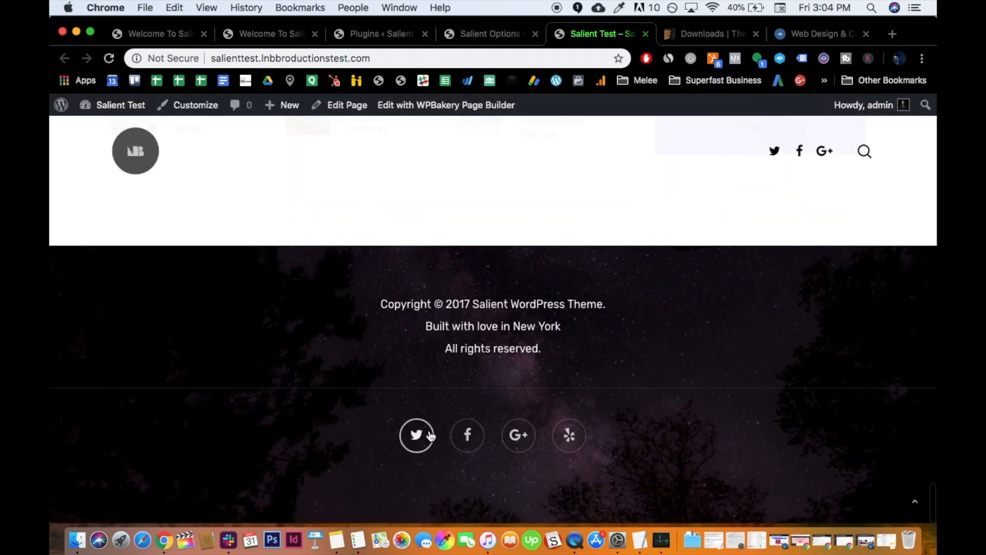
{"action": "scroll", "coordinate": [383, 391], "scroll_direction": "up", "scroll_amount": 5}
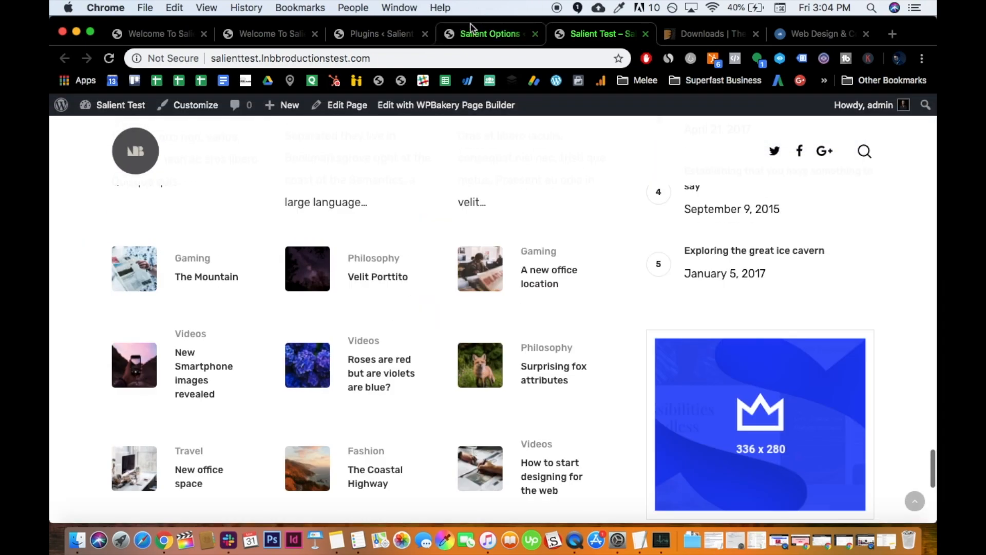
{"action": "left_click", "coordinate": [471, 29]}
{"action": "scroll", "coordinate": [528, 266], "scroll_direction": "down", "scroll_amount": 1}
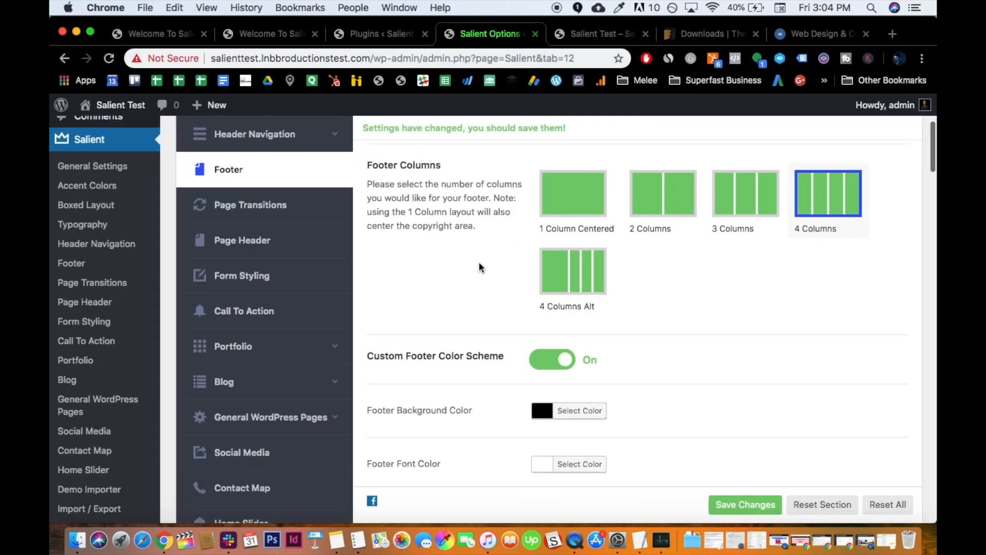
{"action": "scroll", "coordinate": [479, 261], "scroll_direction": "down", "scroll_amount": 10}
{"action": "scroll", "coordinate": [479, 263], "scroll_direction": "down", "scroll_amount": 10}
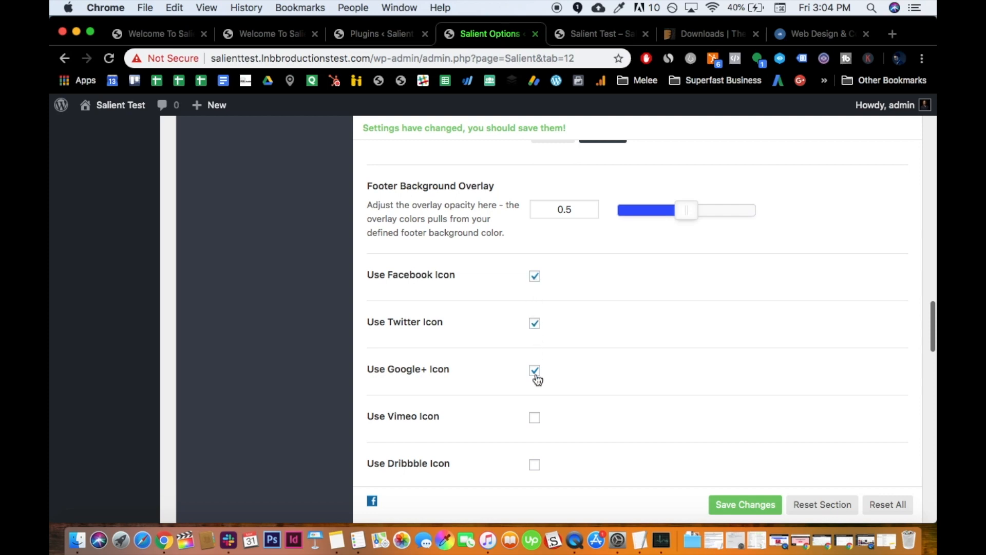
- Open the Social Media settings of the Salient options and place the cursor in the Facebook URL field
{"action": "scroll", "coordinate": [446, 345], "scroll_direction": "up", "scroll_amount": 15}
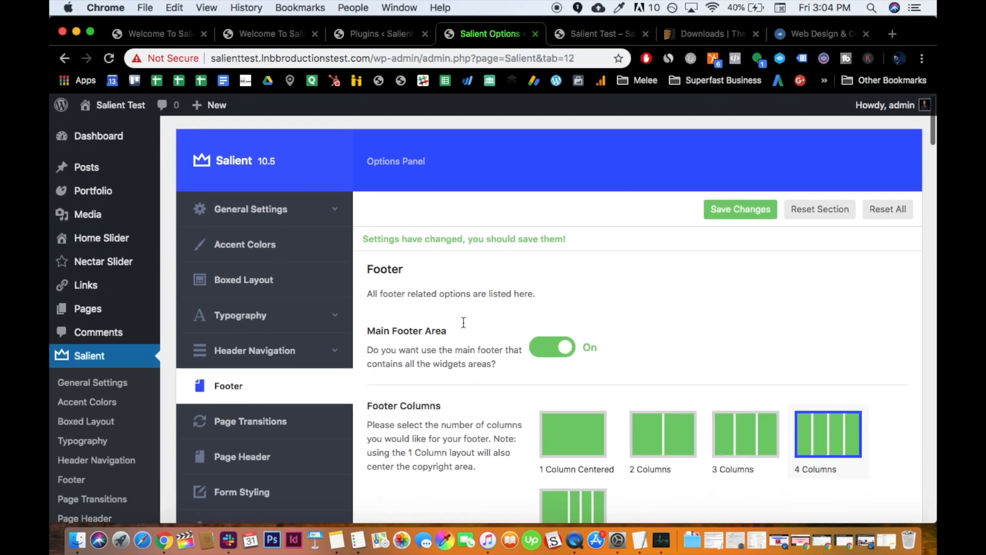
{"action": "scroll", "coordinate": [308, 447], "scroll_direction": "down", "scroll_amount": 3}
{"action": "scroll", "coordinate": [270, 421], "scroll_direction": "down", "scroll_amount": 3}
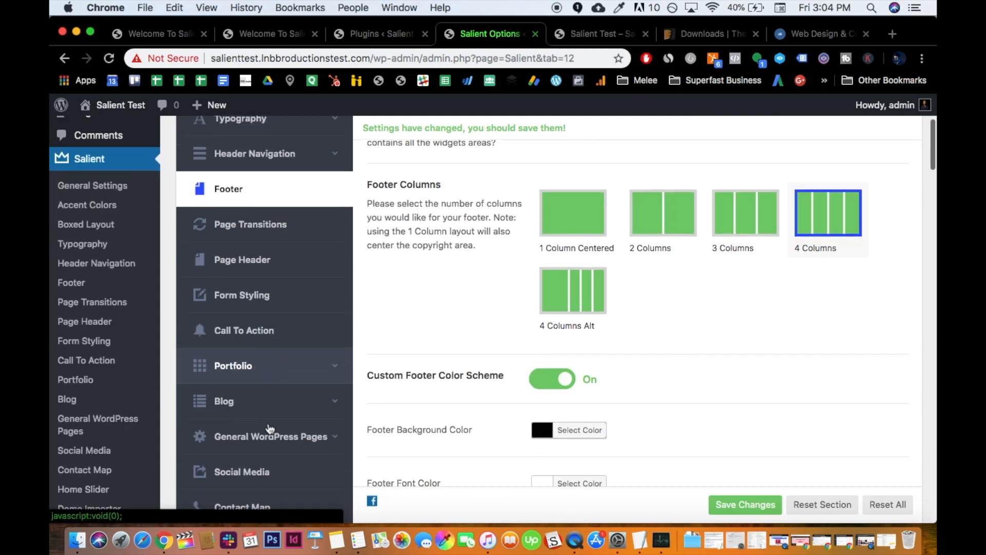
{"action": "left_click", "coordinate": [253, 470]}
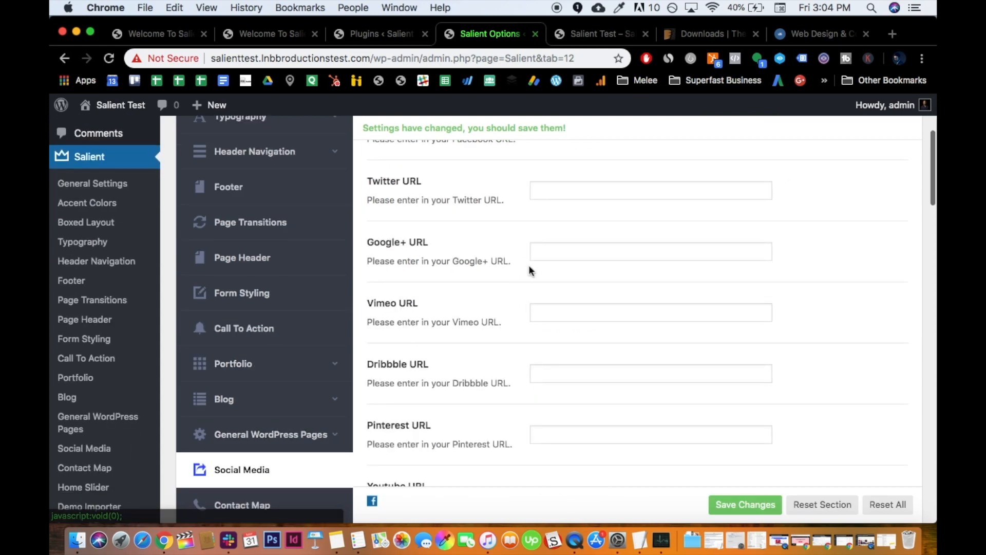
{"action": "scroll", "coordinate": [529, 264], "scroll_direction": "up", "scroll_amount": 5}
{"action": "scroll", "coordinate": [646, 211], "scroll_direction": "down", "scroll_amount": 2}
{"action": "scroll", "coordinate": [646, 211], "scroll_direction": "down", "scroll_amount": 1}
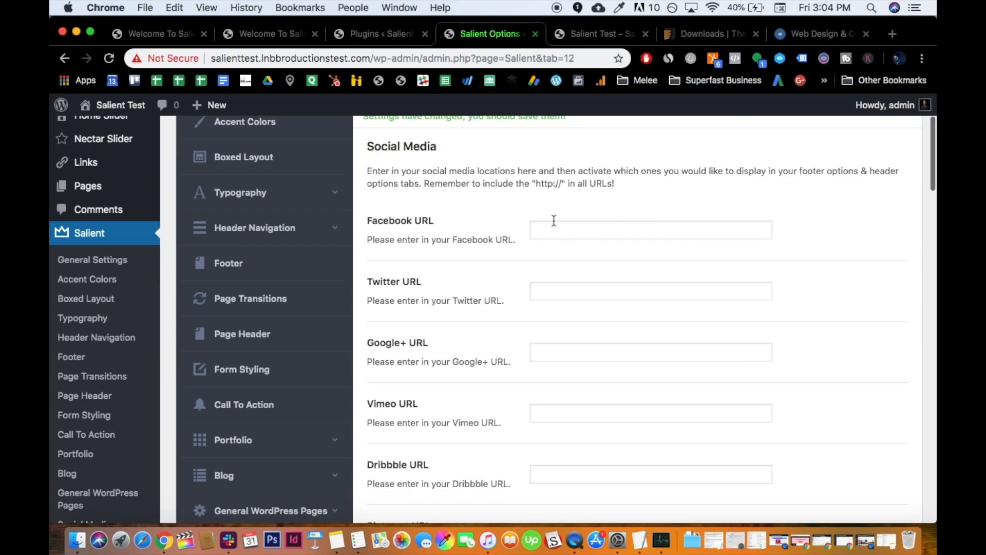
{"action": "left_click", "coordinate": [553, 221]}
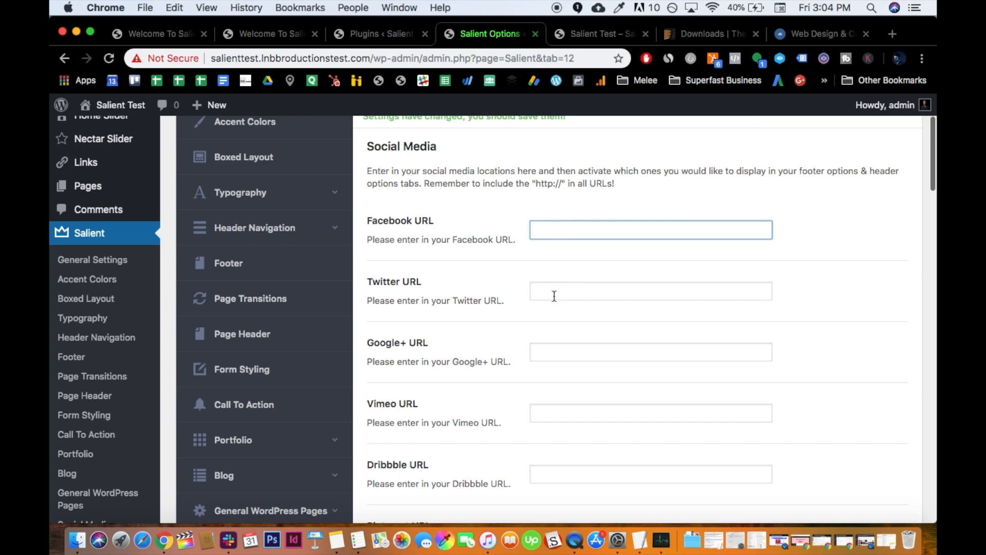
- Examine the social media icons in the header and footer of the front page
{"action": "left_click", "coordinate": [595, 35]}
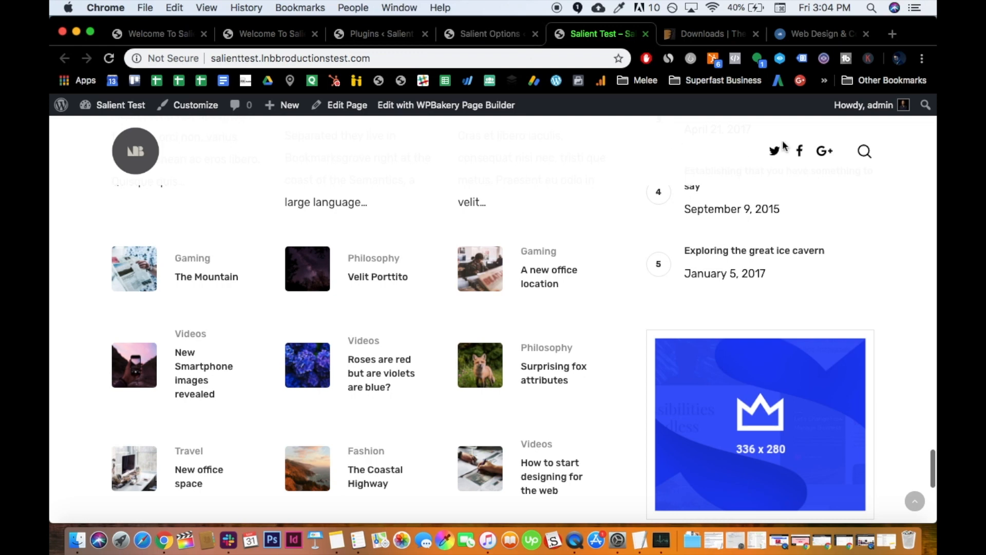
{"action": "scroll", "coordinate": [628, 312], "scroll_direction": "down", "scroll_amount": 10}
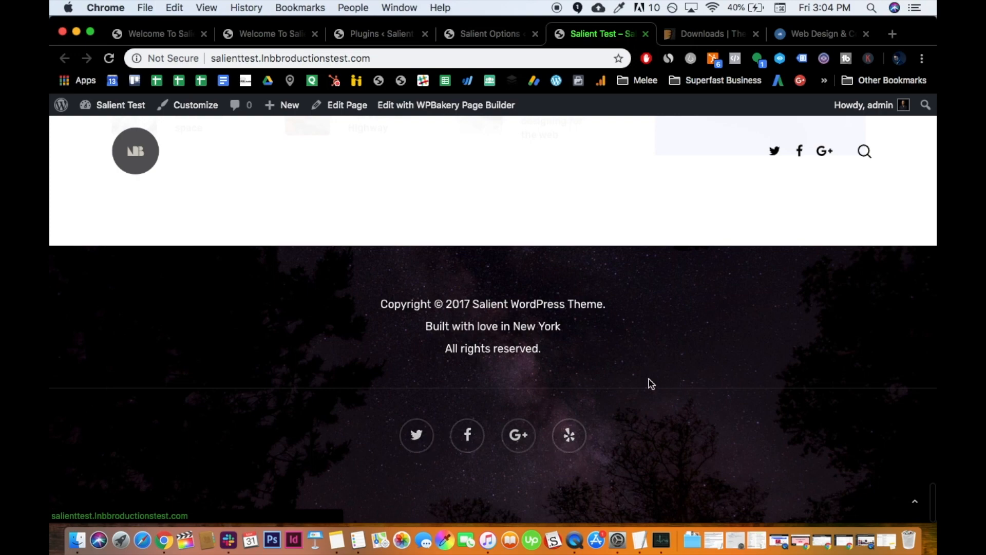
{"action": "scroll", "coordinate": [645, 220], "scroll_direction": "up", "scroll_amount": 5}
{"action": "scroll", "coordinate": [467, 202], "scroll_direction": "up", "scroll_amount": 10}
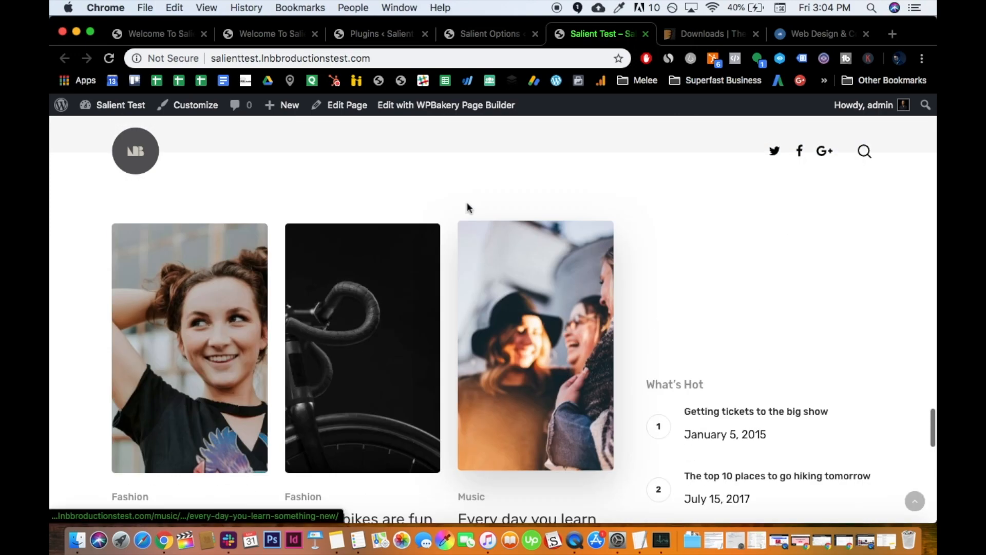
- Return to the Salient options and reopen the Footer settings
{"action": "left_click", "coordinate": [470, 31]}
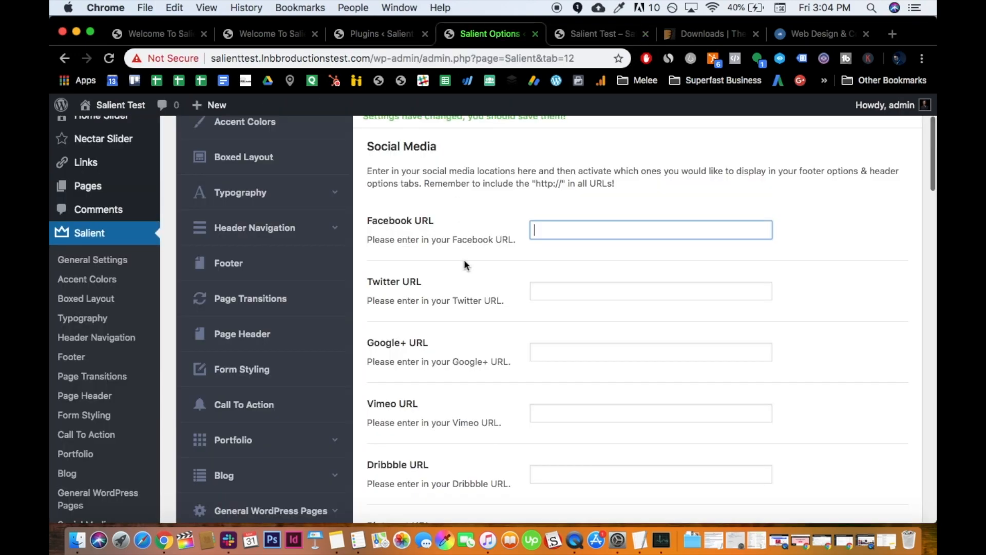
{"action": "scroll", "coordinate": [463, 265], "scroll_direction": "up", "scroll_amount": 3}
{"action": "scroll", "coordinate": [464, 265], "scroll_direction": "down", "scroll_amount": 5}
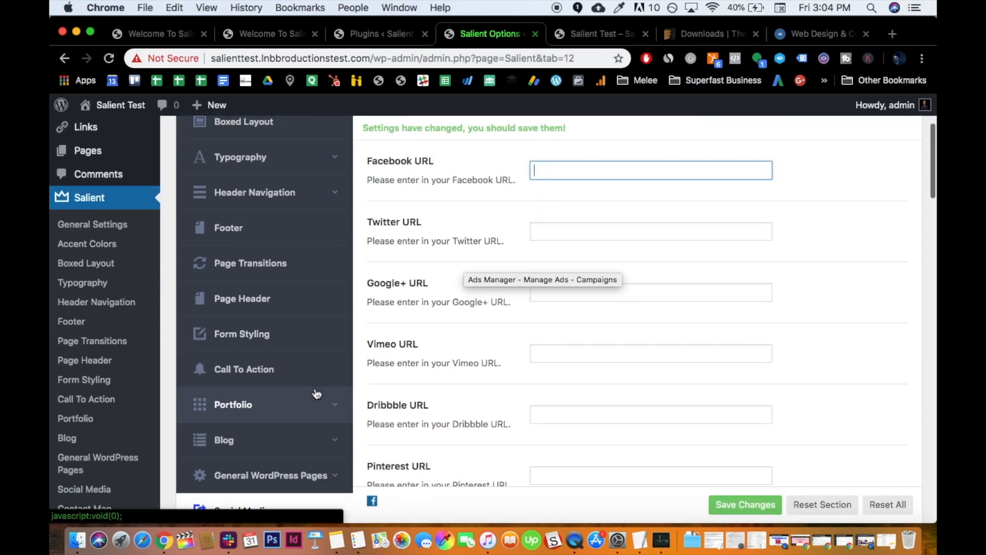
{"action": "scroll", "coordinate": [317, 394], "scroll_direction": "down", "scroll_amount": 3}
{"action": "scroll", "coordinate": [391, 323], "scroll_direction": "up", "scroll_amount": 4}
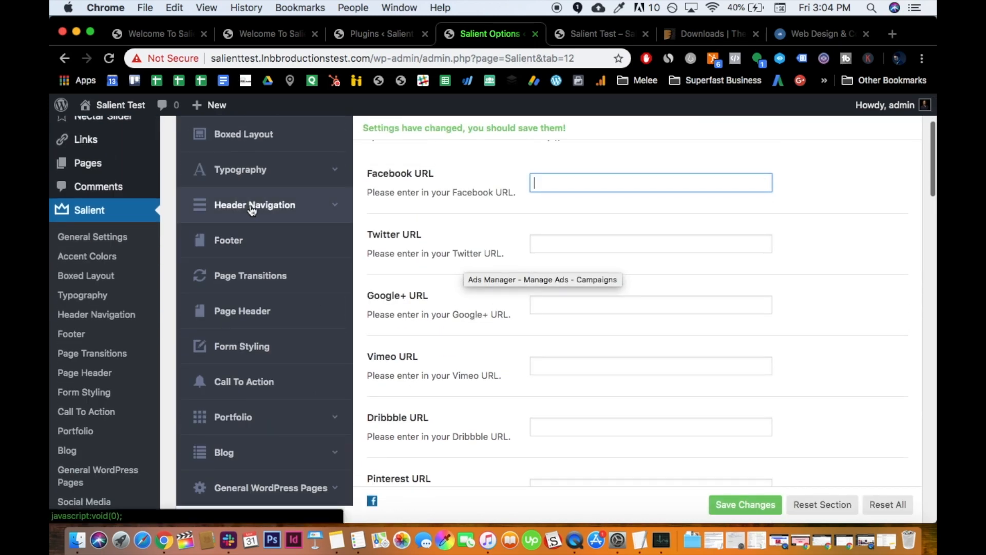
{"action": "left_click", "coordinate": [251, 210]}
{"action": "left_click", "coordinate": [246, 397]}
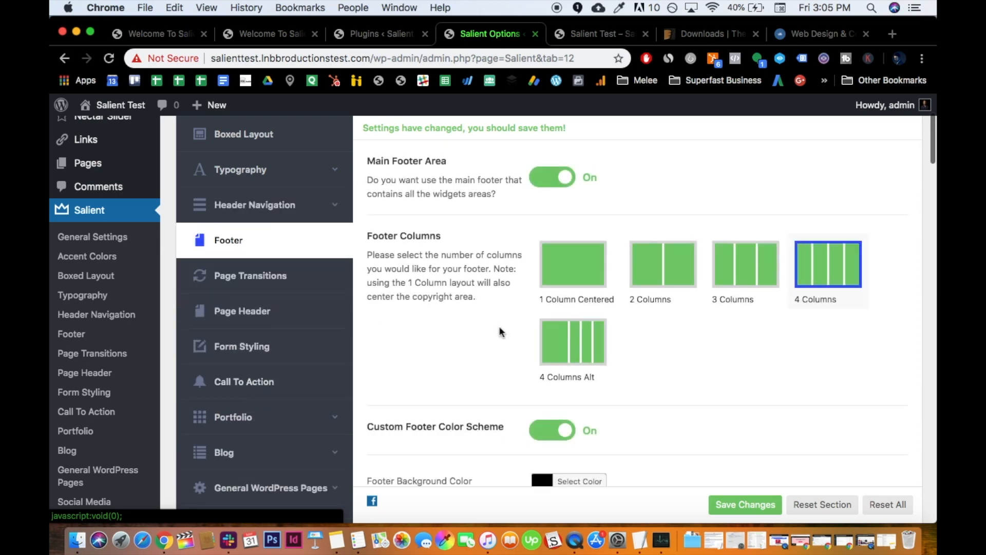
- Set the Footer Reveal Shadow to Small
{"action": "scroll", "coordinate": [505, 326], "scroll_direction": "down", "scroll_amount": 10}
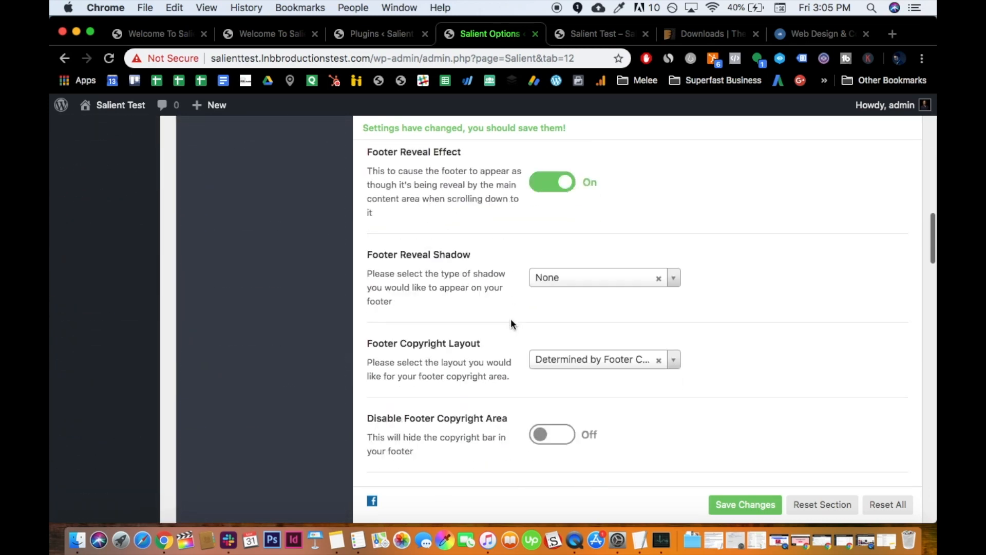
{"action": "scroll", "coordinate": [511, 321], "scroll_direction": "up", "scroll_amount": 6}
{"action": "scroll", "coordinate": [510, 324], "scroll_direction": "down", "scroll_amount": 3}
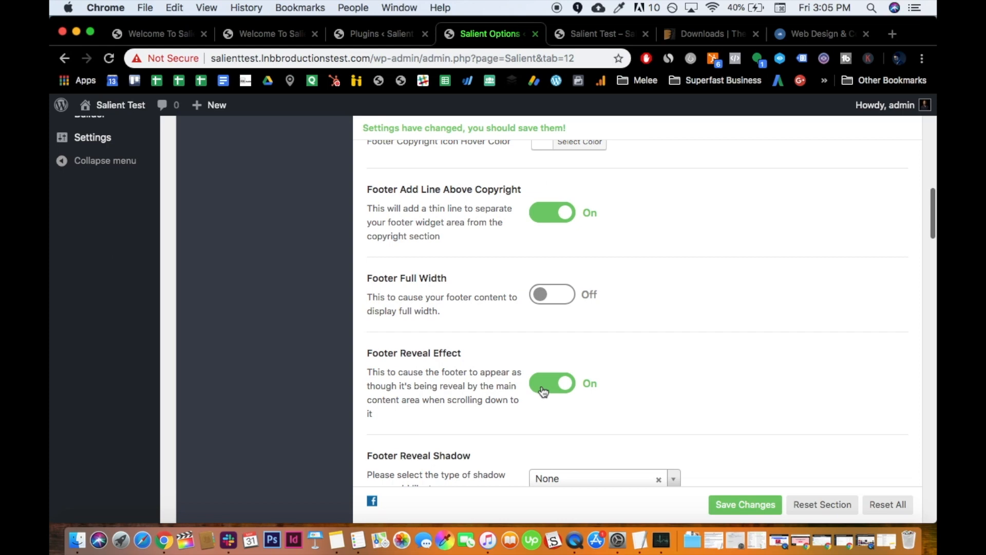
{"action": "scroll", "coordinate": [506, 390], "scroll_direction": "down", "scroll_amount": 3}
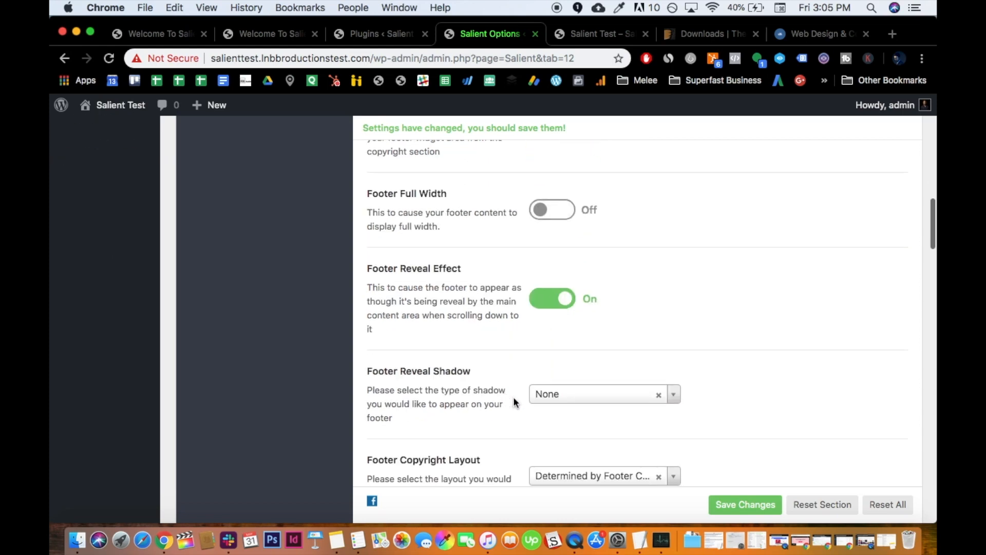
{"action": "left_click", "coordinate": [550, 400]}
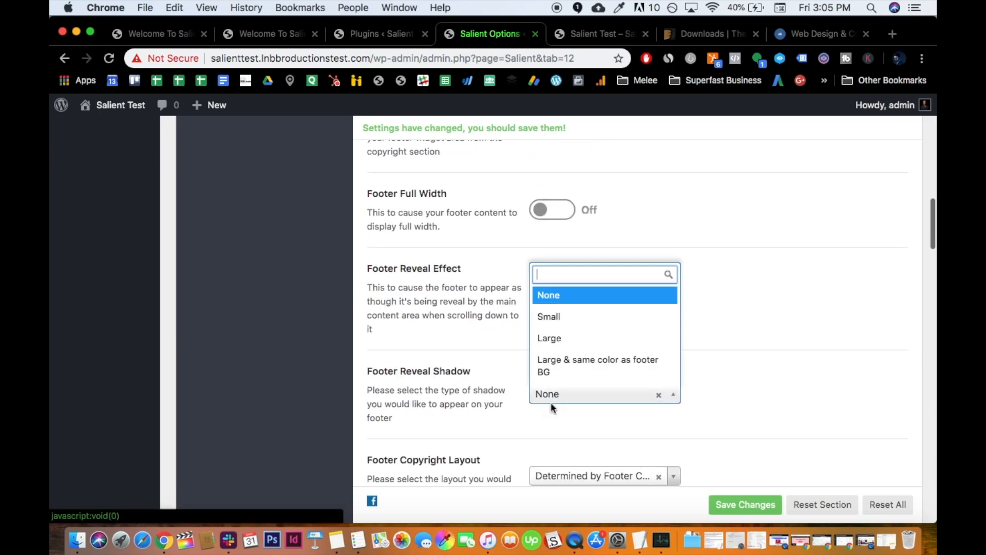
{"action": "left_click", "coordinate": [565, 317]}
- Set the Footer Copyright Section Text to "All Rights Reserved 2019" and save the theme options
{"action": "scroll", "coordinate": [439, 367], "scroll_direction": "down", "scroll_amount": 2}
{"action": "scroll", "coordinate": [439, 367], "scroll_direction": "down", "scroll_amount": 3}
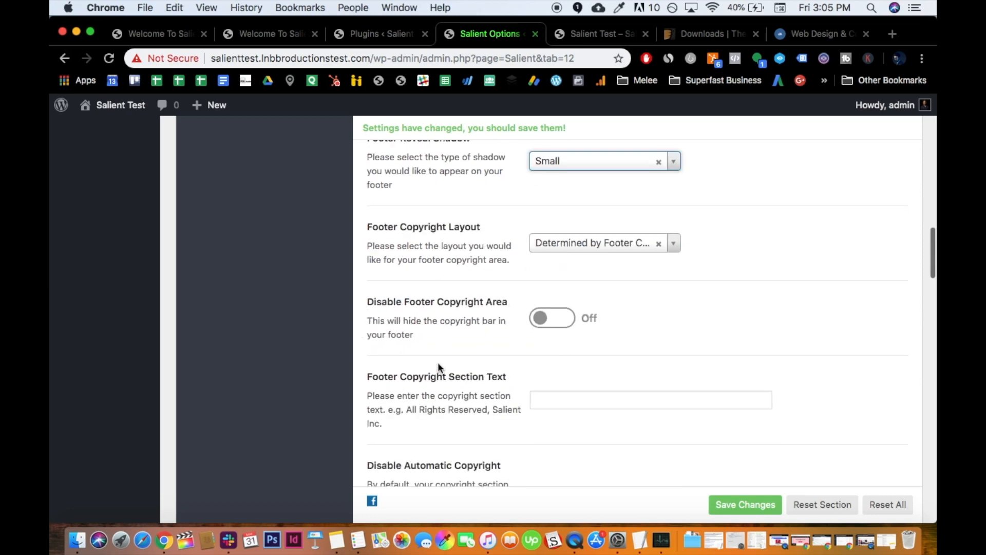
{"action": "scroll", "coordinate": [430, 360], "scroll_direction": "down", "scroll_amount": 3}
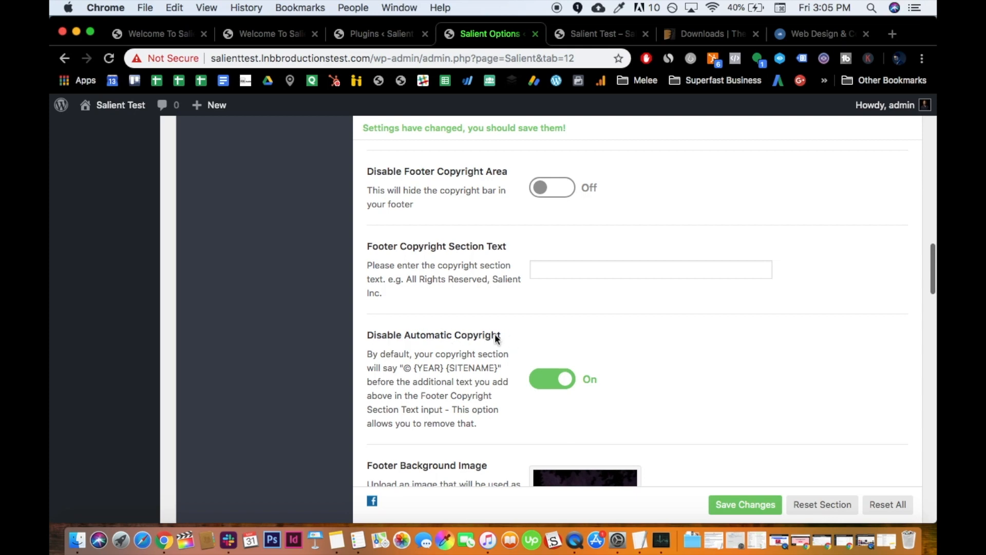
{"action": "scroll", "coordinate": [494, 360], "scroll_direction": "up", "scroll_amount": 2}
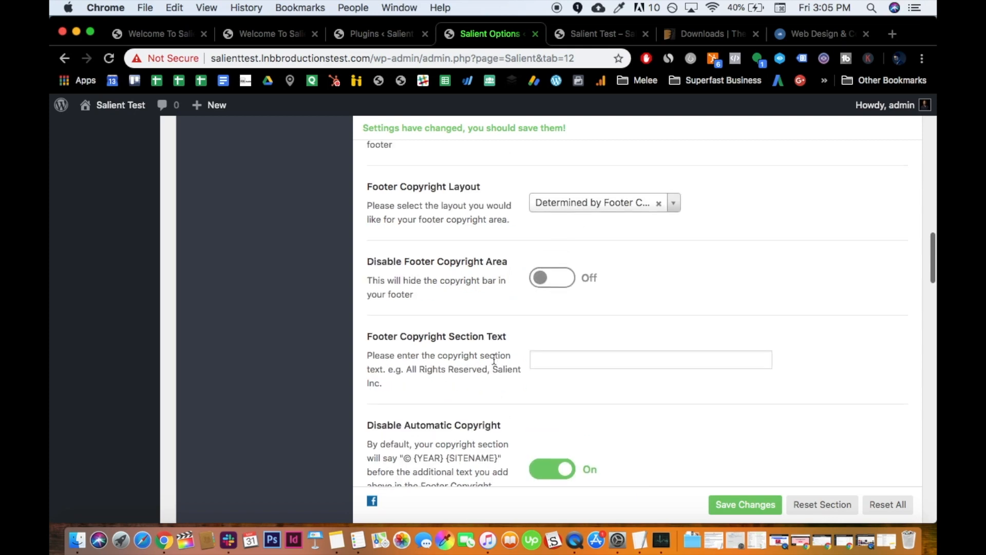
{"action": "left_click", "coordinate": [550, 357]}
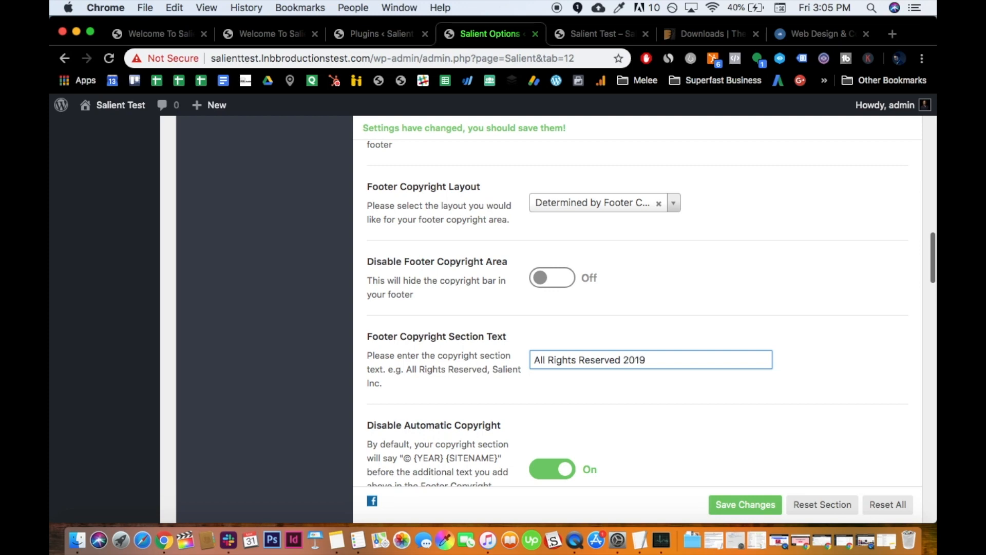
{"action": "left_click", "coordinate": [735, 497]}
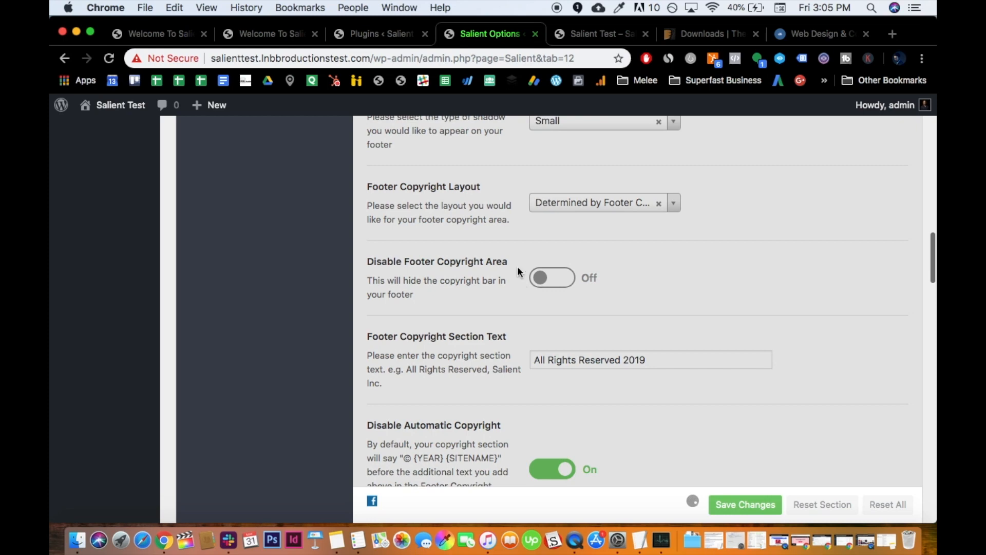
- Reload the site's front page and check the copyright text and reveal effect in its footer
{"action": "scroll", "coordinate": [510, 253], "scroll_direction": "up", "scroll_amount": 8}
{"action": "scroll", "coordinate": [510, 257], "scroll_direction": "down", "scroll_amount": 5}
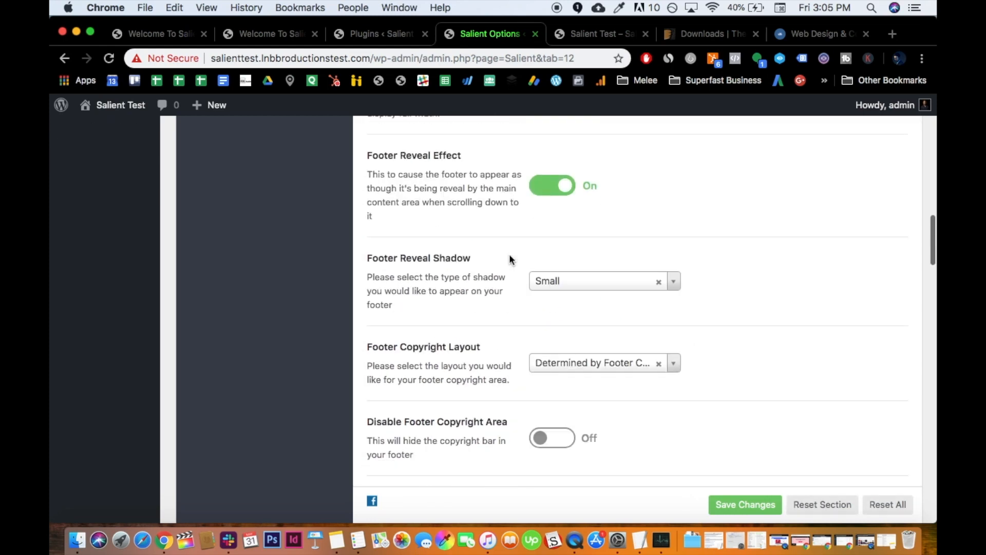
{"action": "scroll", "coordinate": [570, 327], "scroll_direction": "down", "scroll_amount": 4}
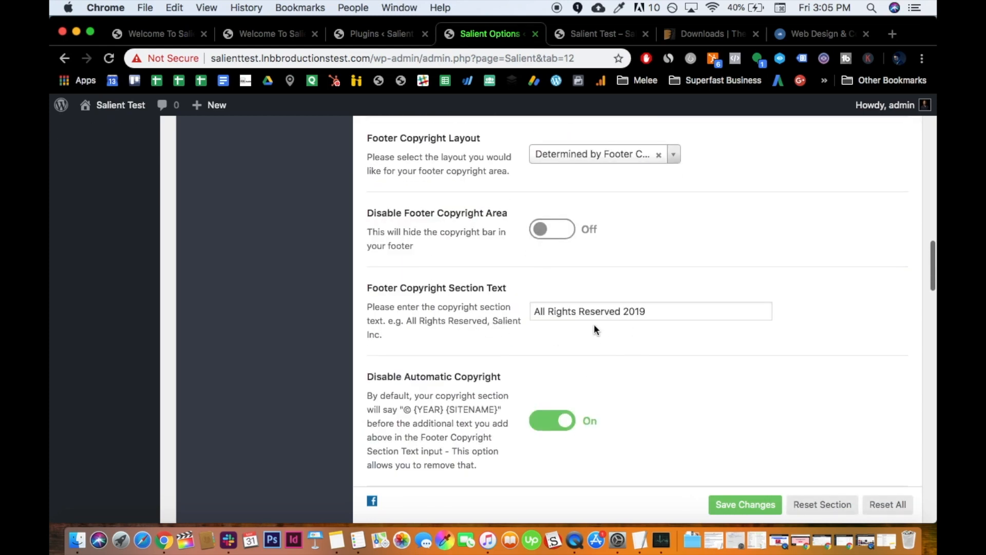
{"action": "scroll", "coordinate": [599, 303], "scroll_direction": "up", "scroll_amount": 15}
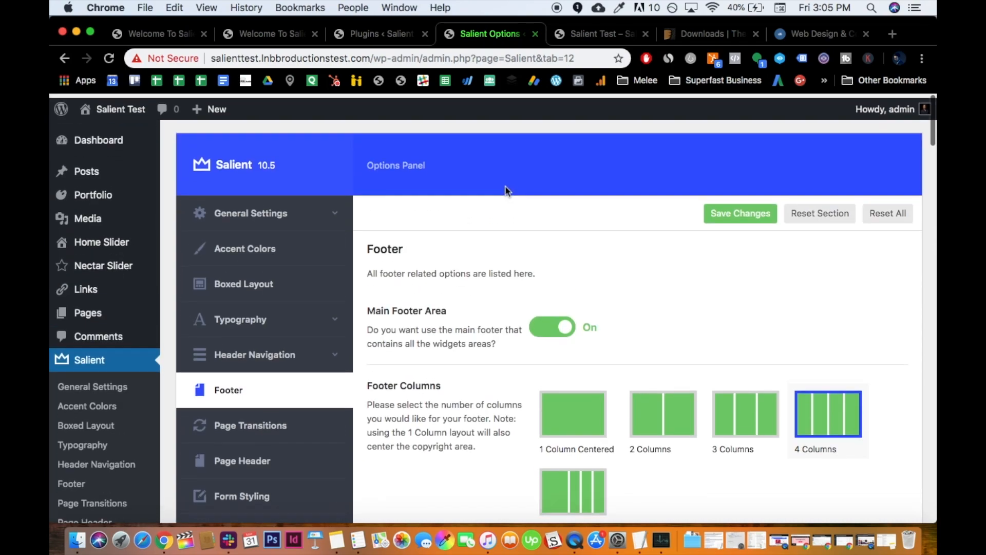
{"action": "scroll", "coordinate": [477, 307], "scroll_direction": "up", "scroll_amount": 3}
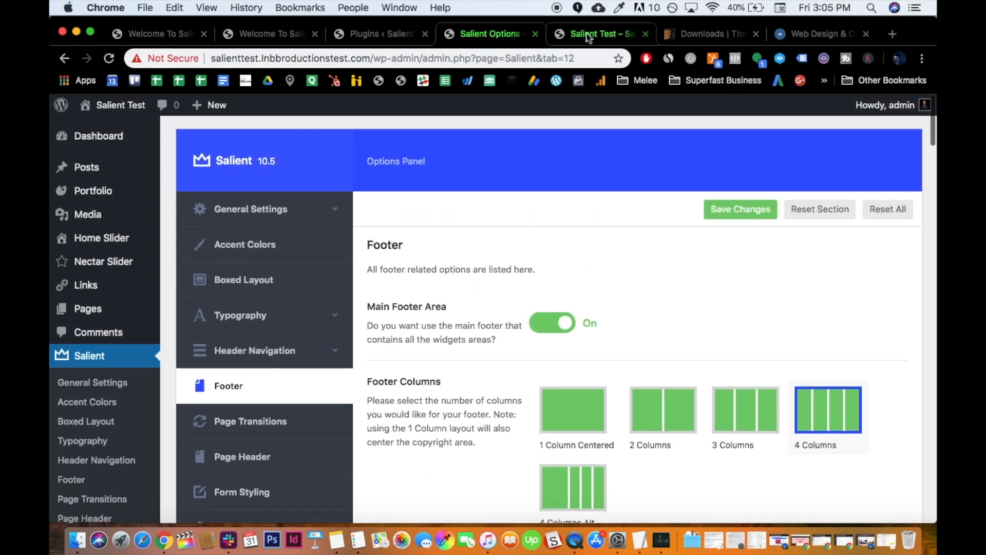
{"action": "left_click", "coordinate": [589, 34]}
{"action": "scroll", "coordinate": [270, 348], "scroll_direction": "down", "scroll_amount": 3}
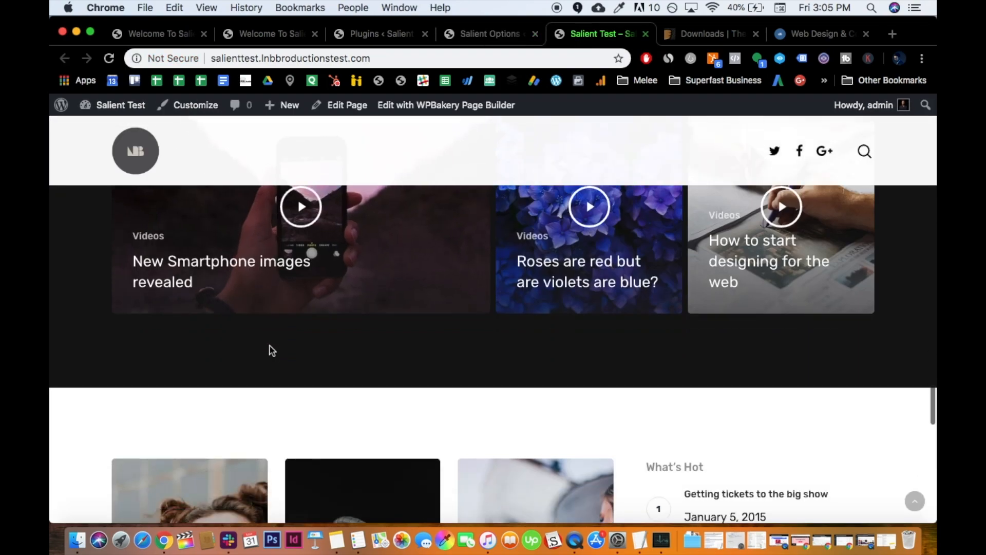
{"action": "key", "text": "super+r"}
{"action": "scroll", "coordinate": [269, 347], "scroll_direction": "down", "scroll_amount": 15}
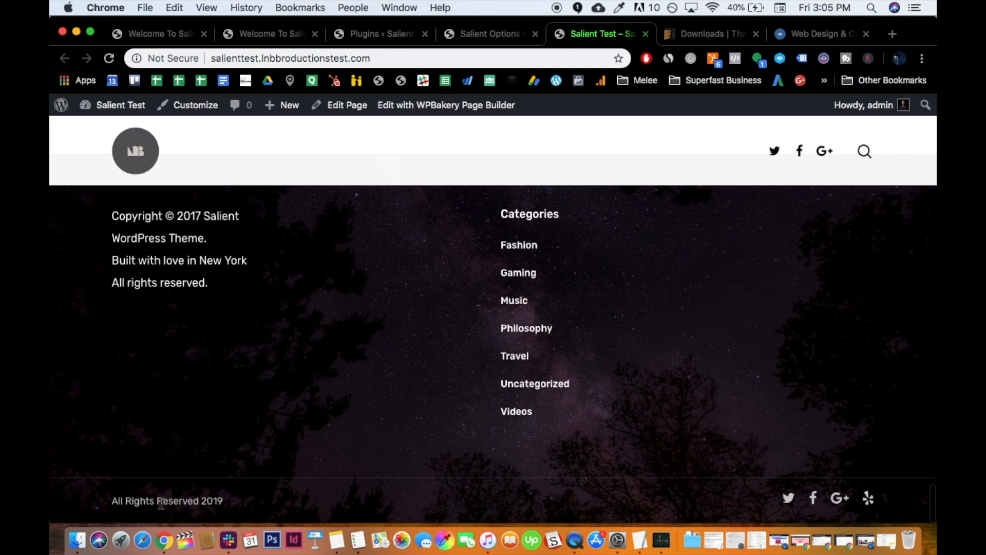
{"action": "left_click_drag", "start_coordinate": [239, 503], "coordinate": [163, 501]}
{"action": "left_click", "coordinate": [165, 501]}
{"action": "scroll", "coordinate": [249, 326], "scroll_direction": "up", "scroll_amount": 10}
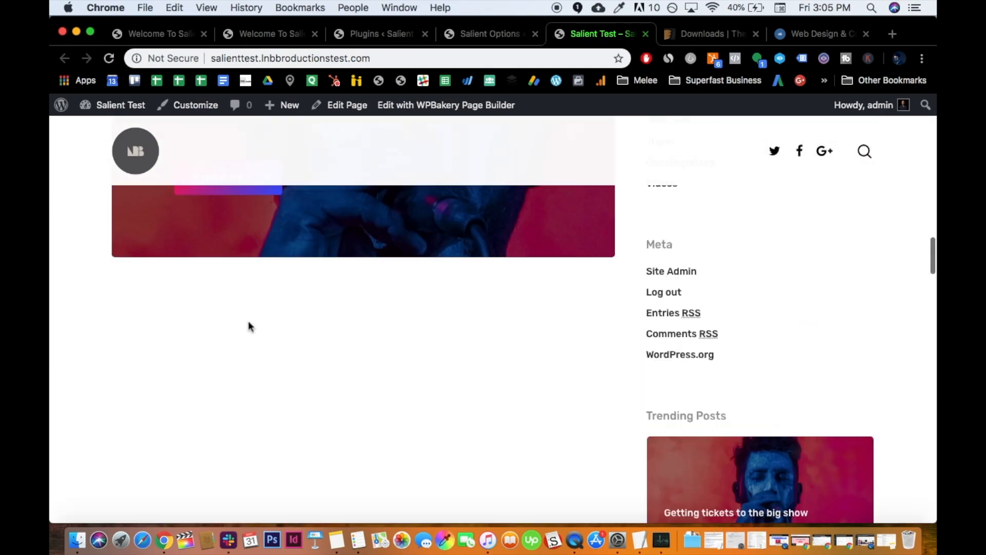
{"action": "scroll", "coordinate": [249, 326], "scroll_direction": "down", "scroll_amount": 10}
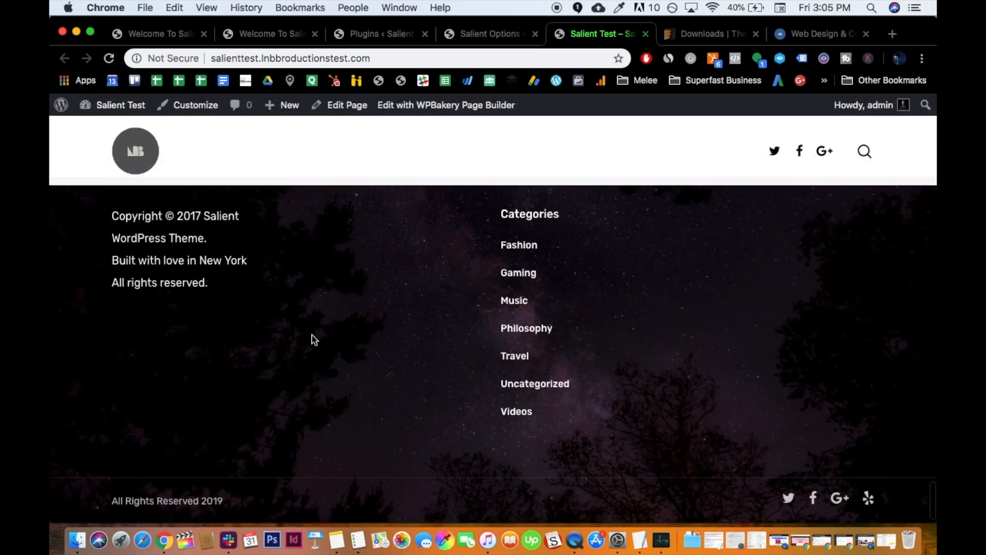
- Examine the front page's header, featured post slider, post grid and sidebar
{"action": "scroll", "coordinate": [312, 339], "scroll_direction": "up", "scroll_amount": 15}
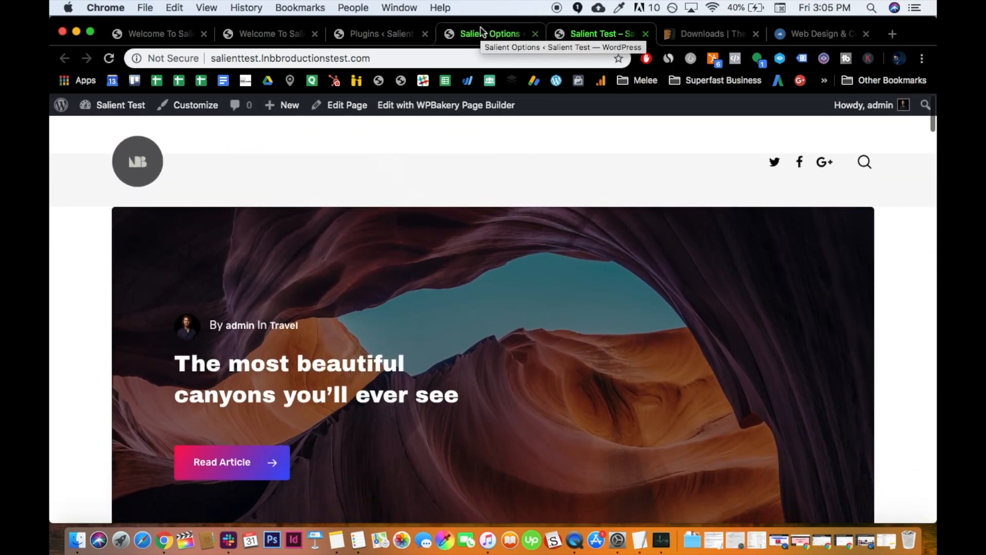
{"action": "scroll", "coordinate": [463, 366], "scroll_direction": "down", "scroll_amount": 5}
{"action": "scroll", "coordinate": [465, 371], "scroll_direction": "up", "scroll_amount": 3}
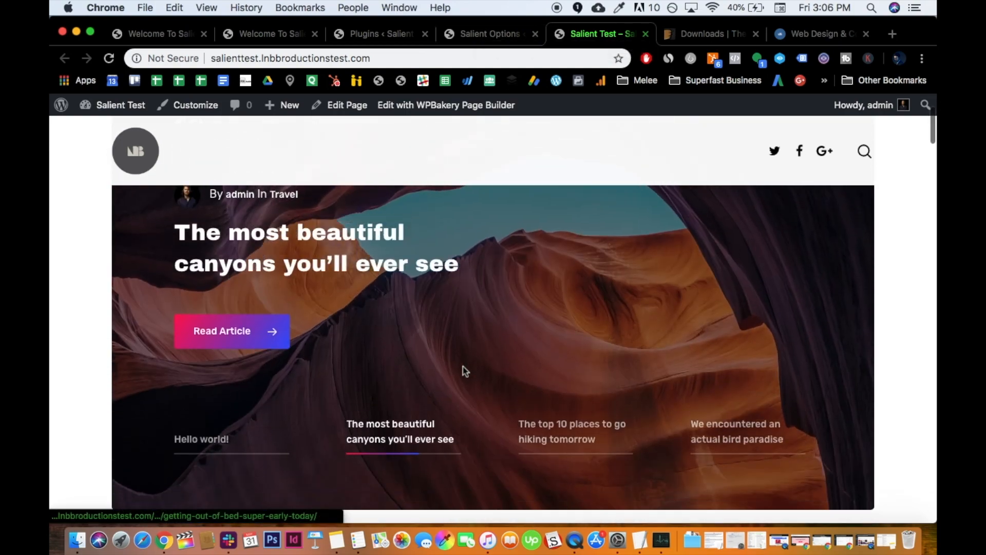
{"action": "scroll", "coordinate": [464, 371], "scroll_direction": "down", "scroll_amount": 6}
{"action": "scroll", "coordinate": [464, 371], "scroll_direction": "up", "scroll_amount": 9}
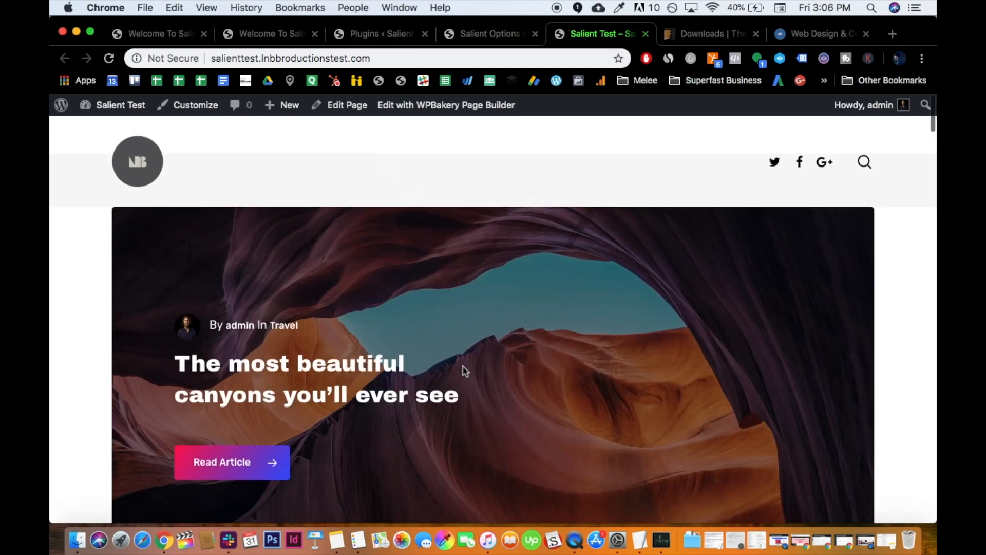
{"action": "scroll", "coordinate": [463, 365], "scroll_direction": "down", "scroll_amount": 1}
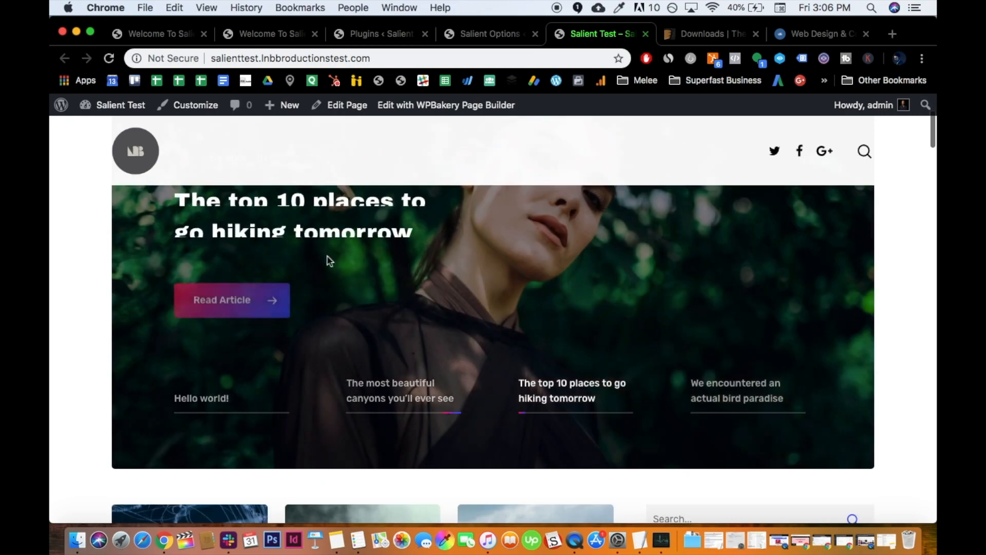
{"action": "scroll", "coordinate": [296, 240], "scroll_direction": "down", "scroll_amount": 5}
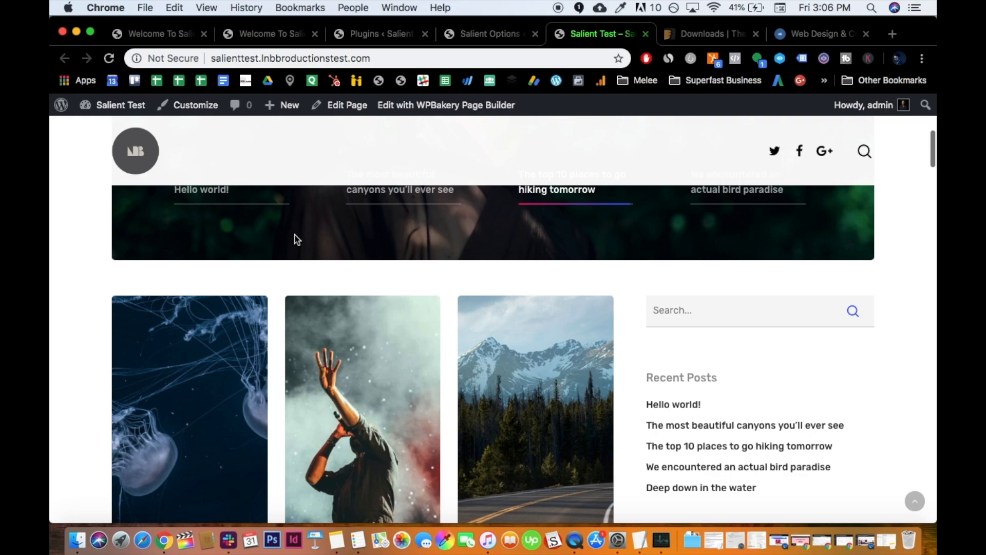
{"action": "scroll", "coordinate": [316, 351], "scroll_direction": "down", "scroll_amount": 3}
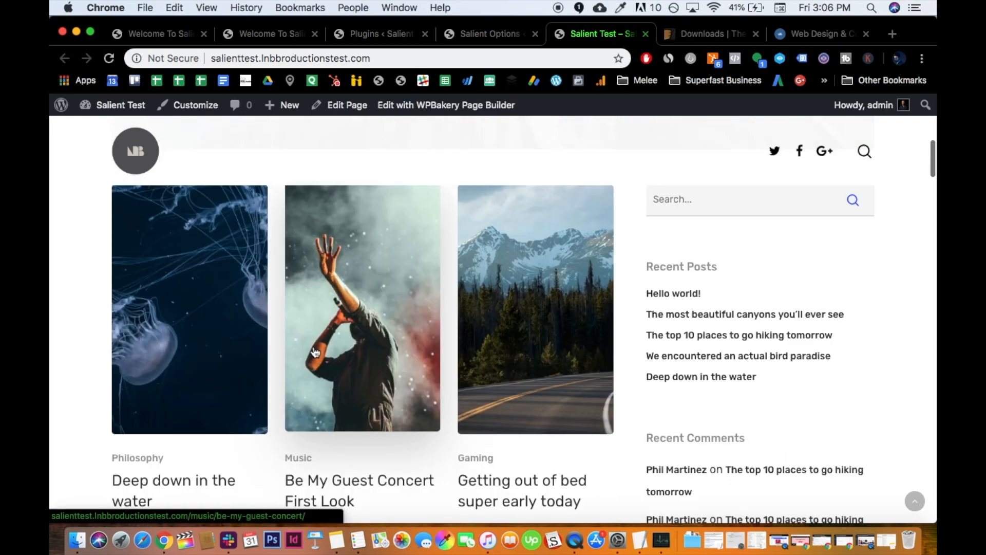